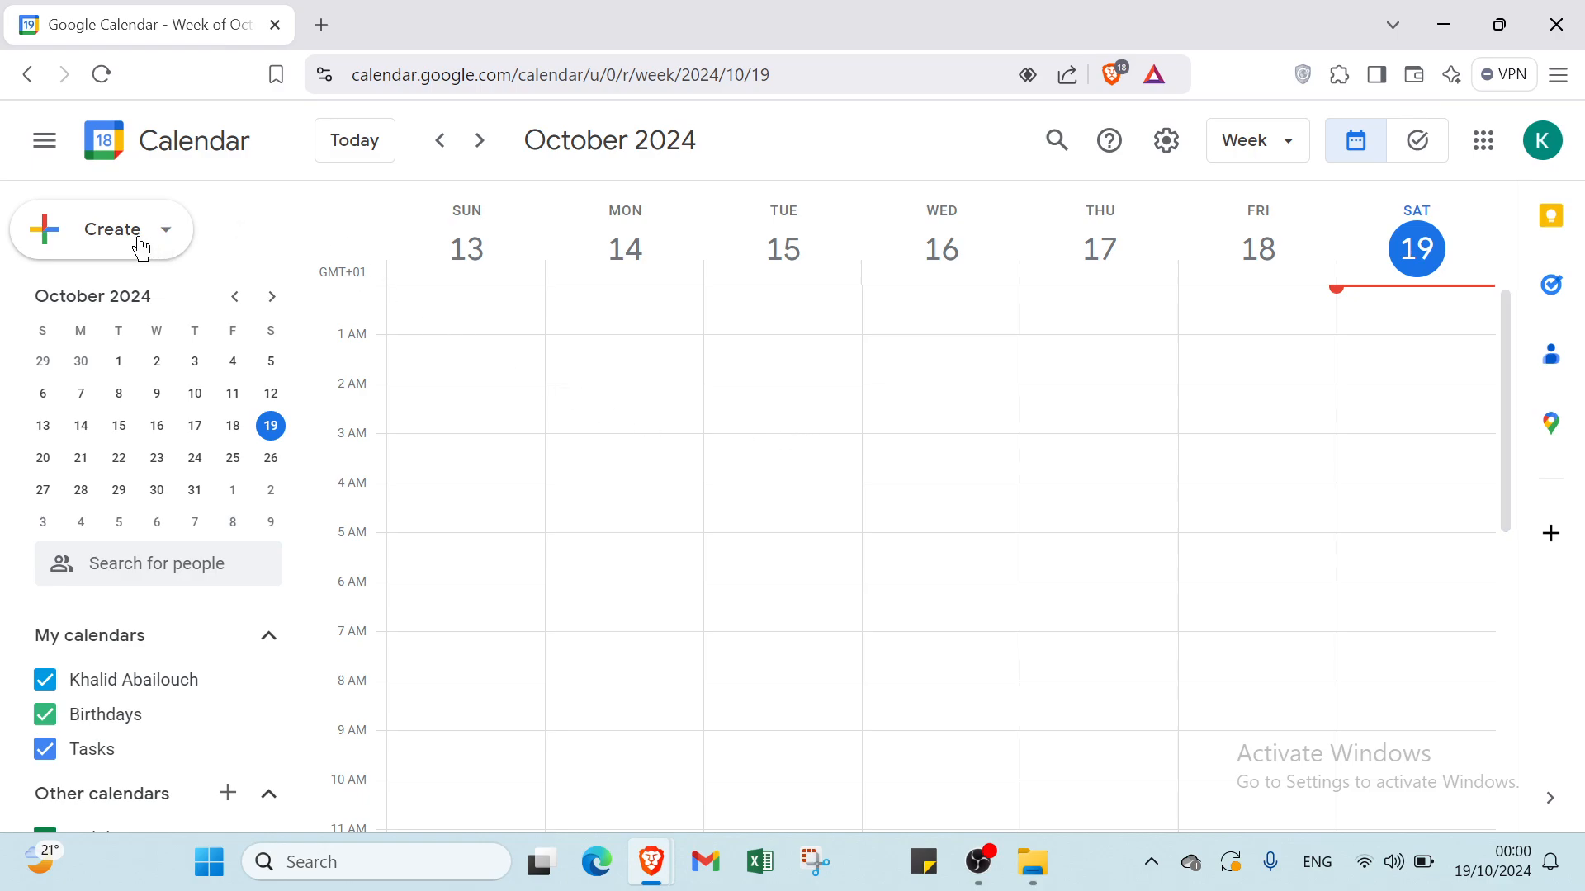
# - Collapse the main sidebar, go to today's date, and page the week view one week forward and back again
pyautogui.click(51, 152)
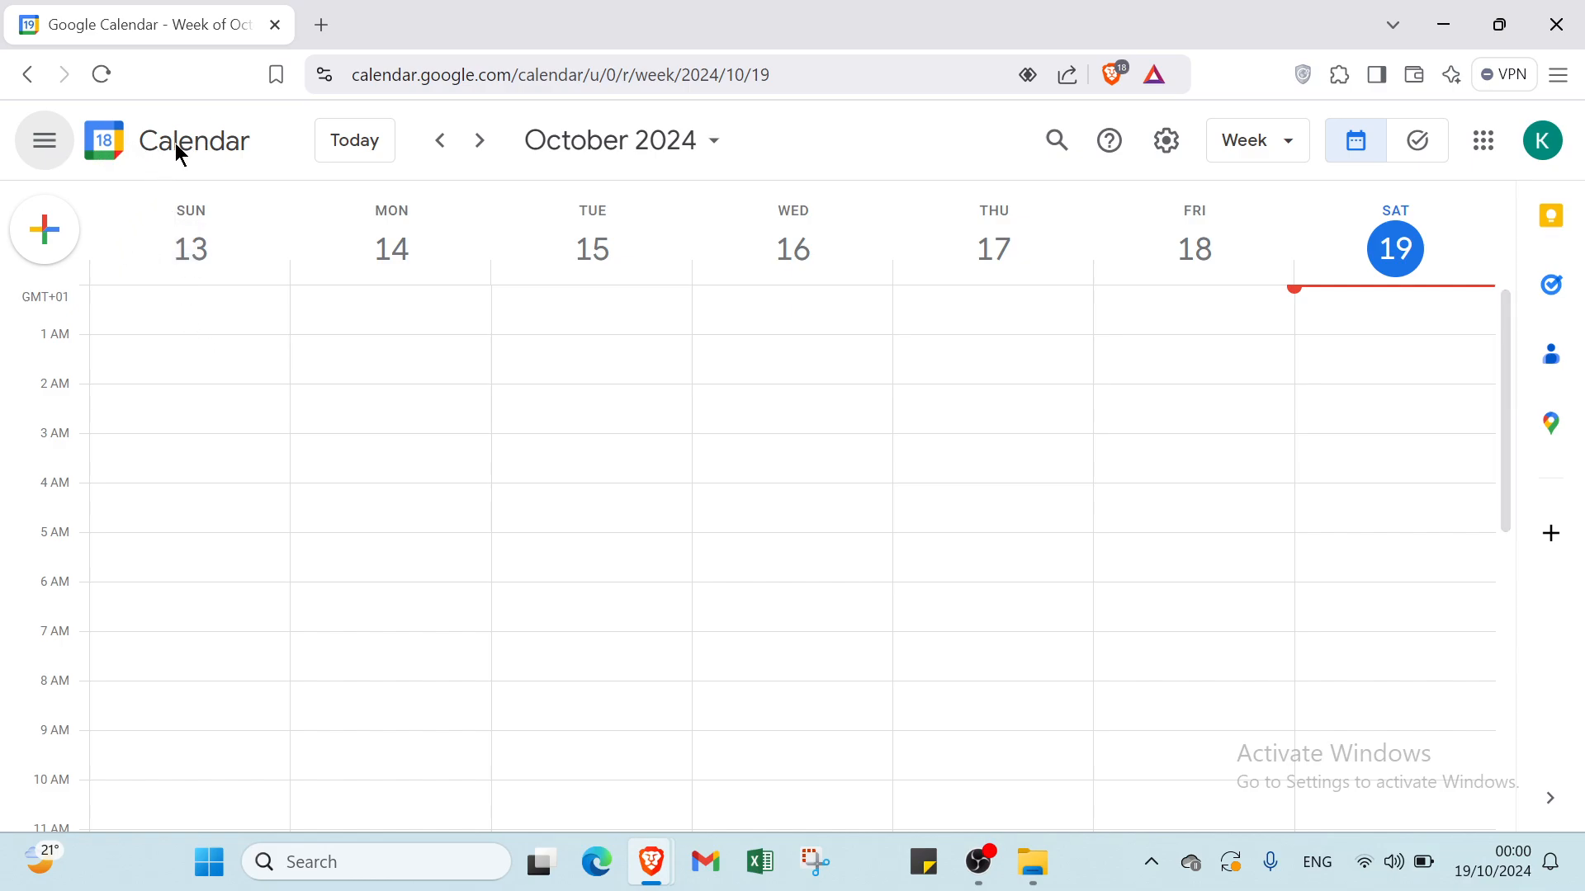
pyautogui.click(341, 136)
pyautogui.click(341, 135)
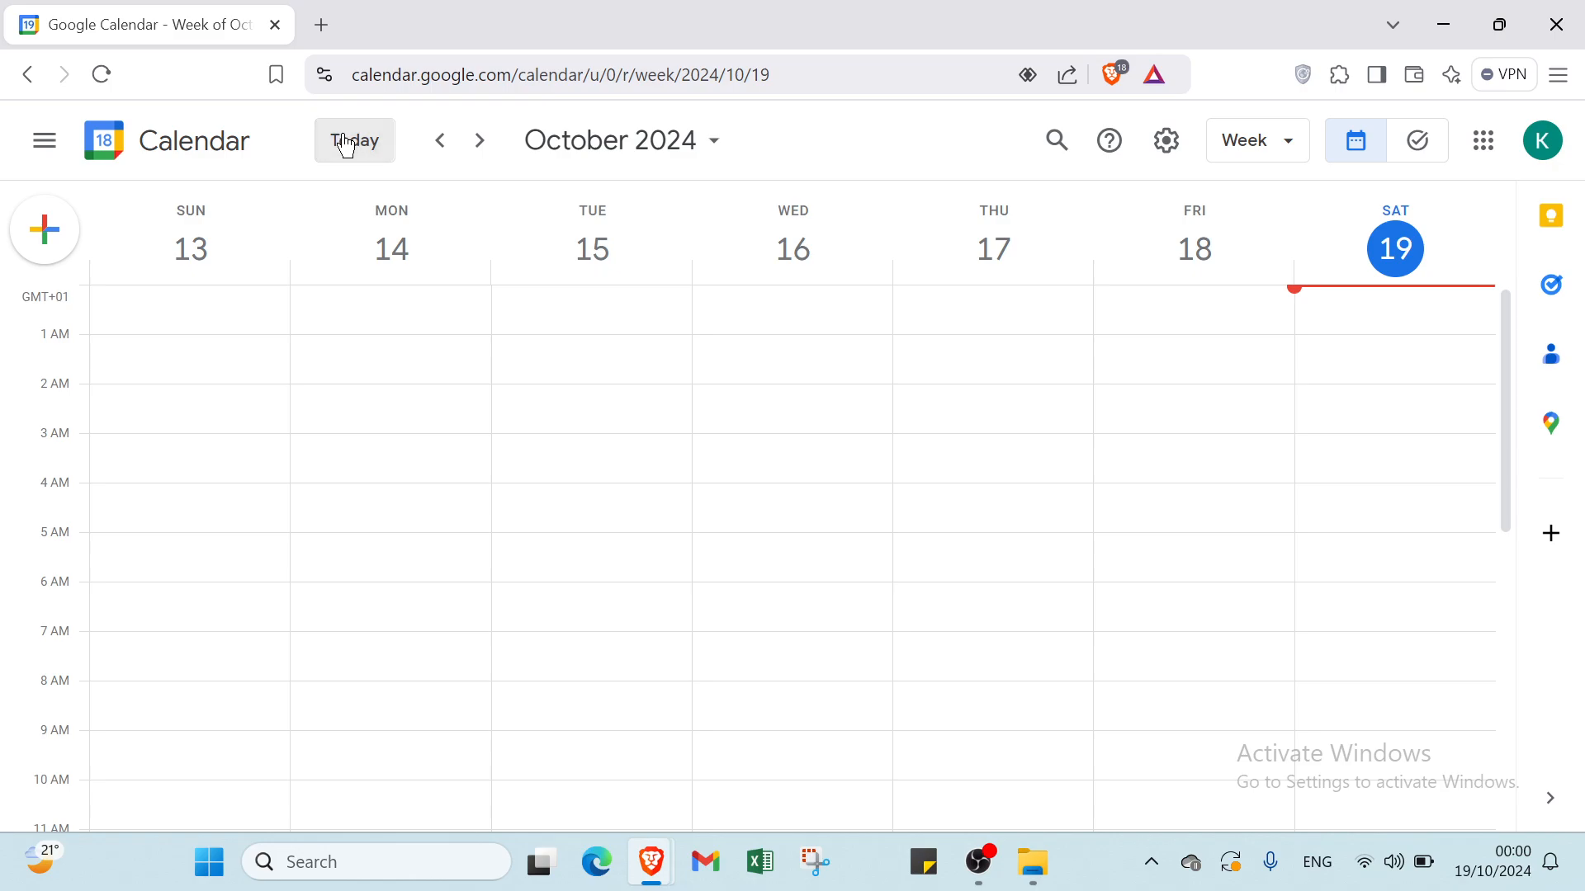
pyautogui.click(482, 142)
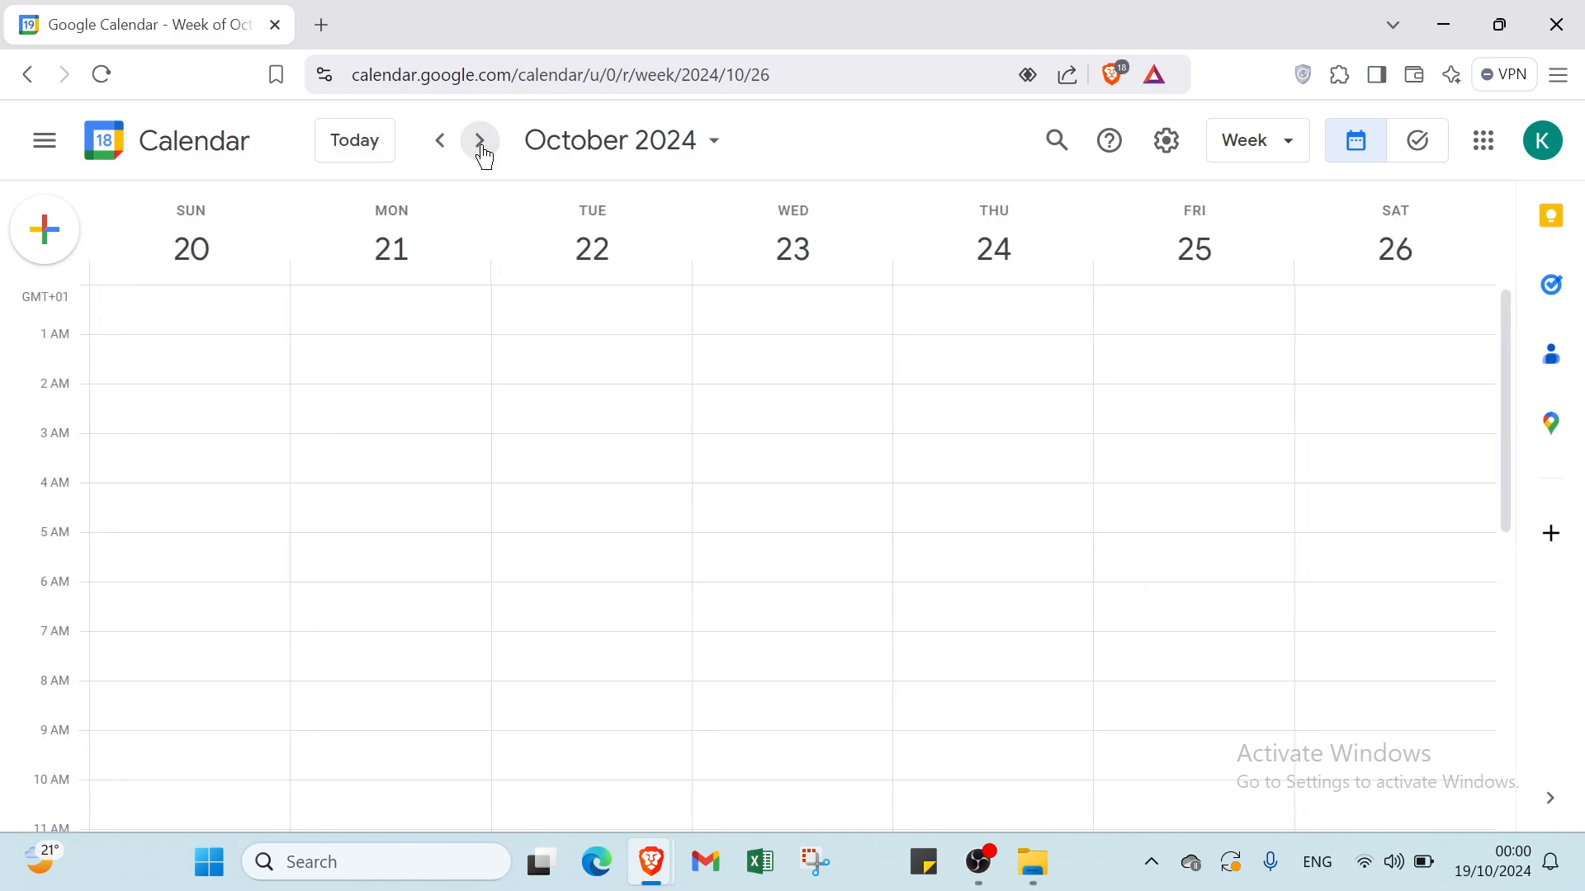
pyautogui.click(454, 155)
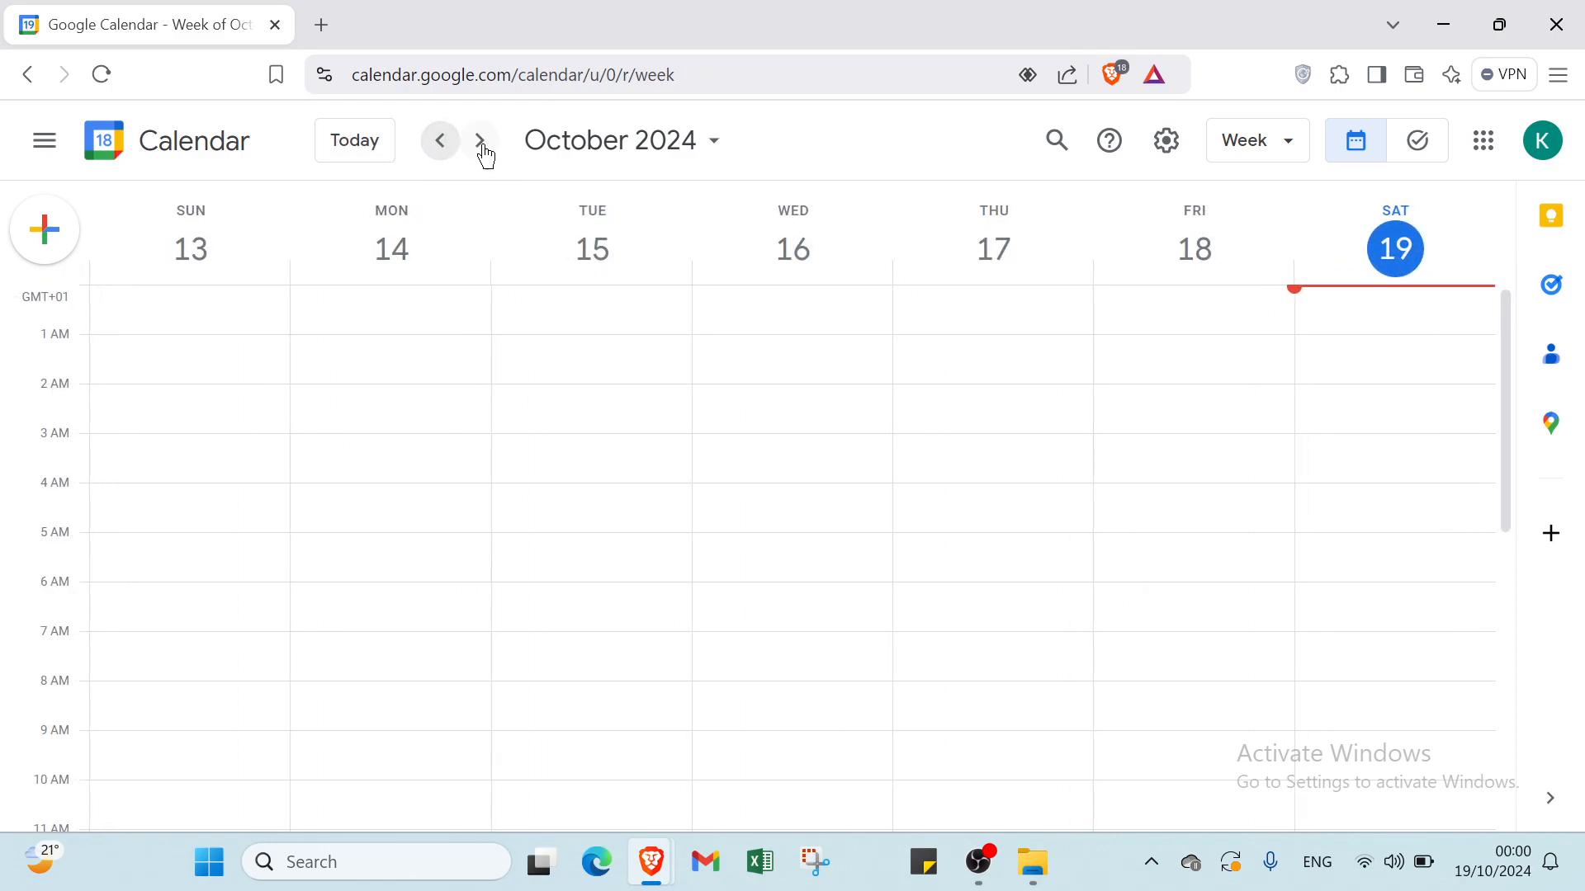
# - Browse the month picker from October 2024 ahead to April 2025 and back to October 2024, leaving the displayed week as is
pyautogui.click(561, 144)
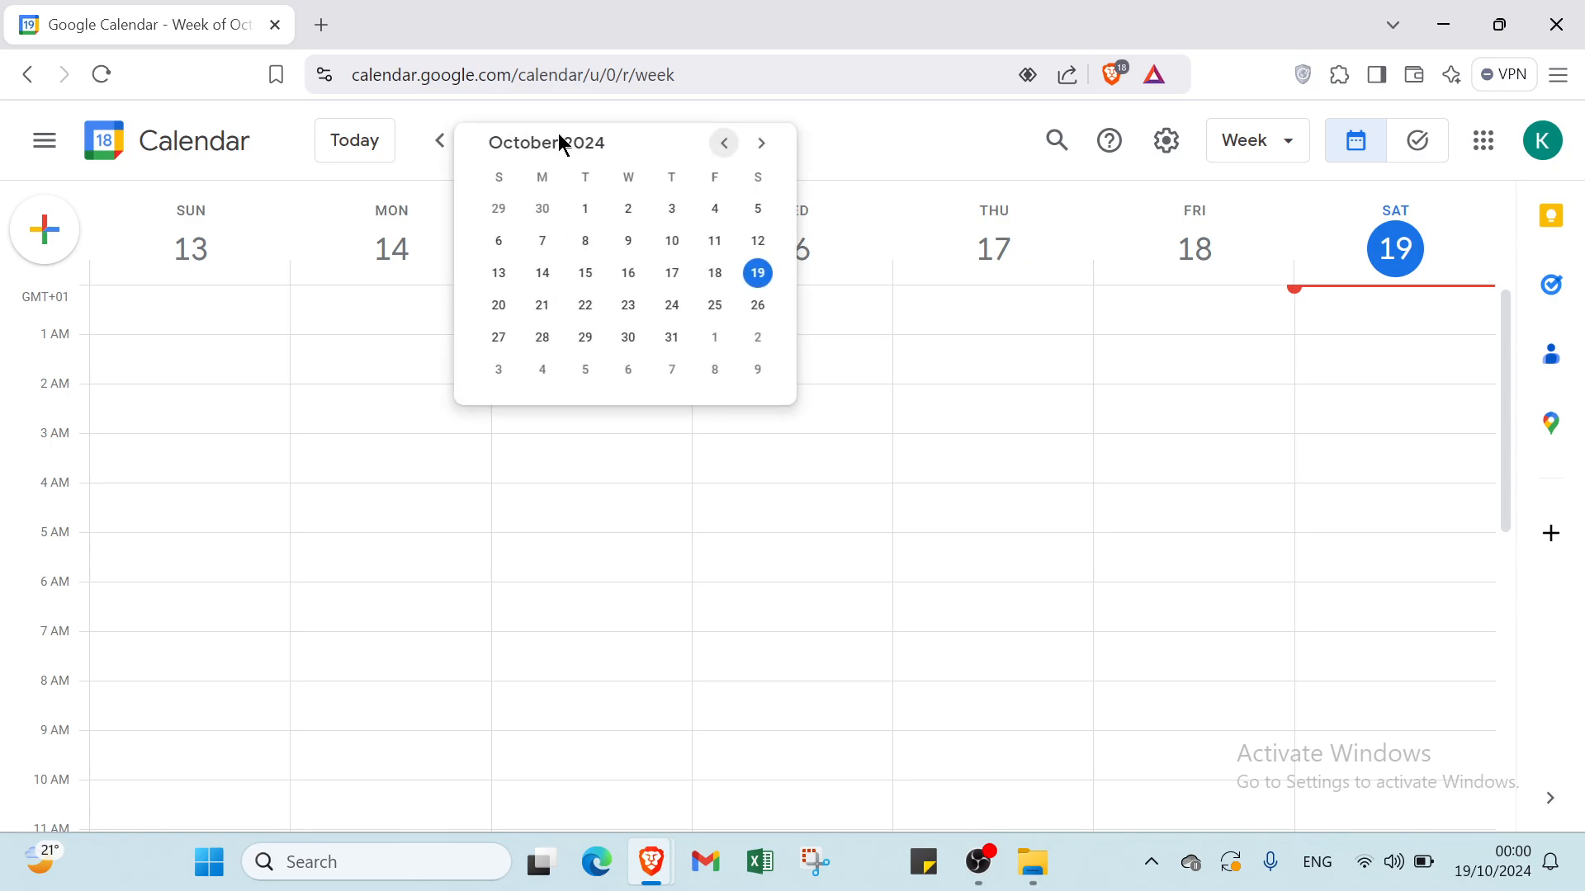
pyautogui.click(757, 148)
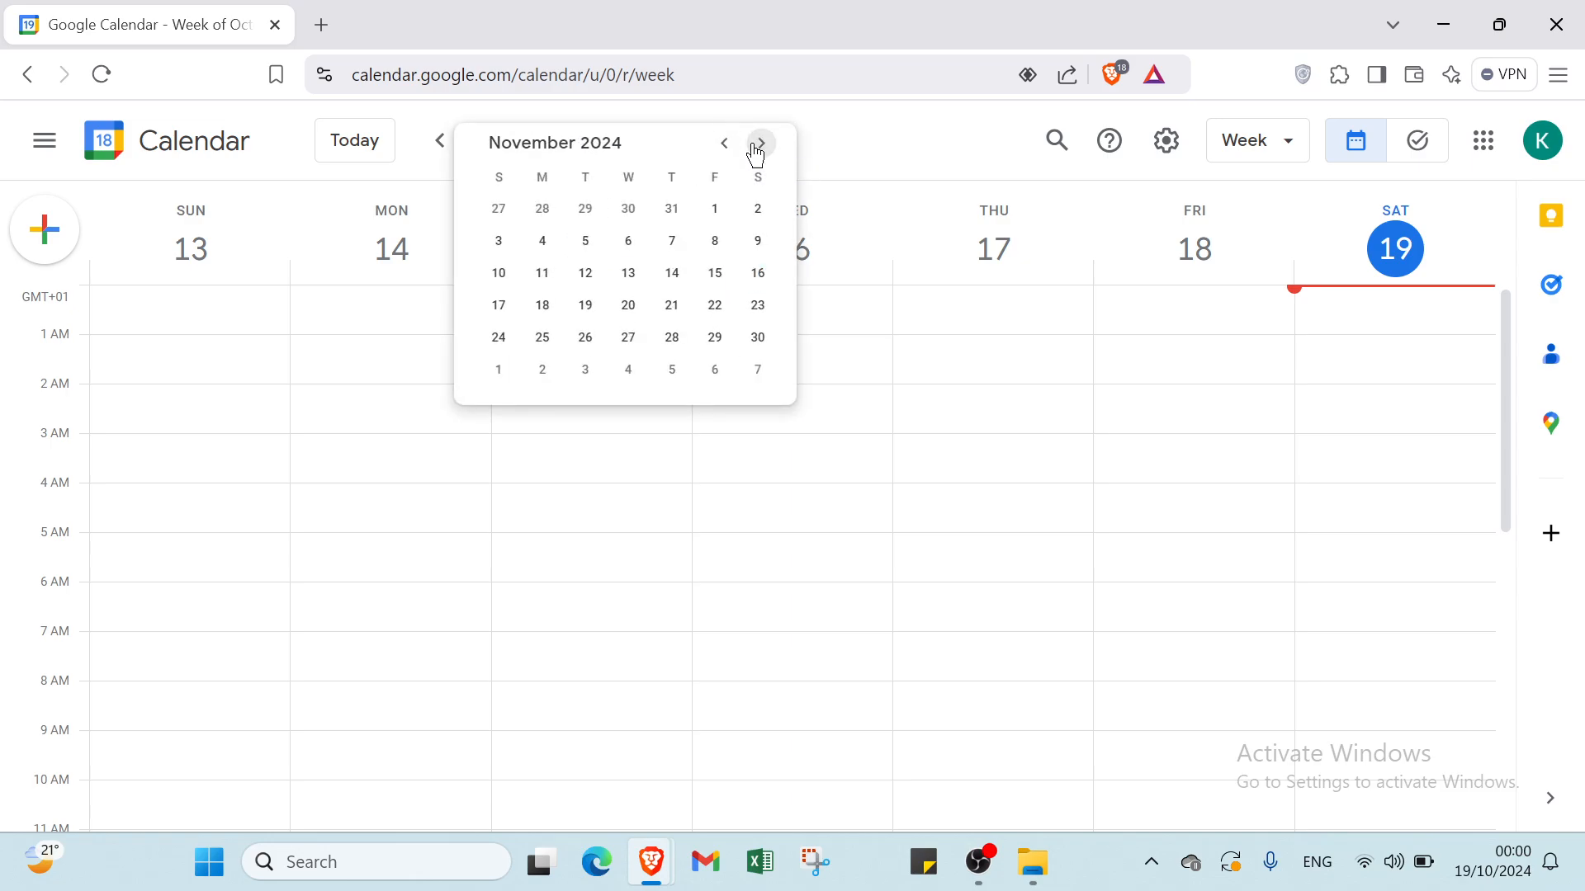
pyautogui.click(757, 149)
pyautogui.click(760, 147)
pyautogui.click(760, 147)
pyautogui.click(761, 147)
pyautogui.click(761, 147)
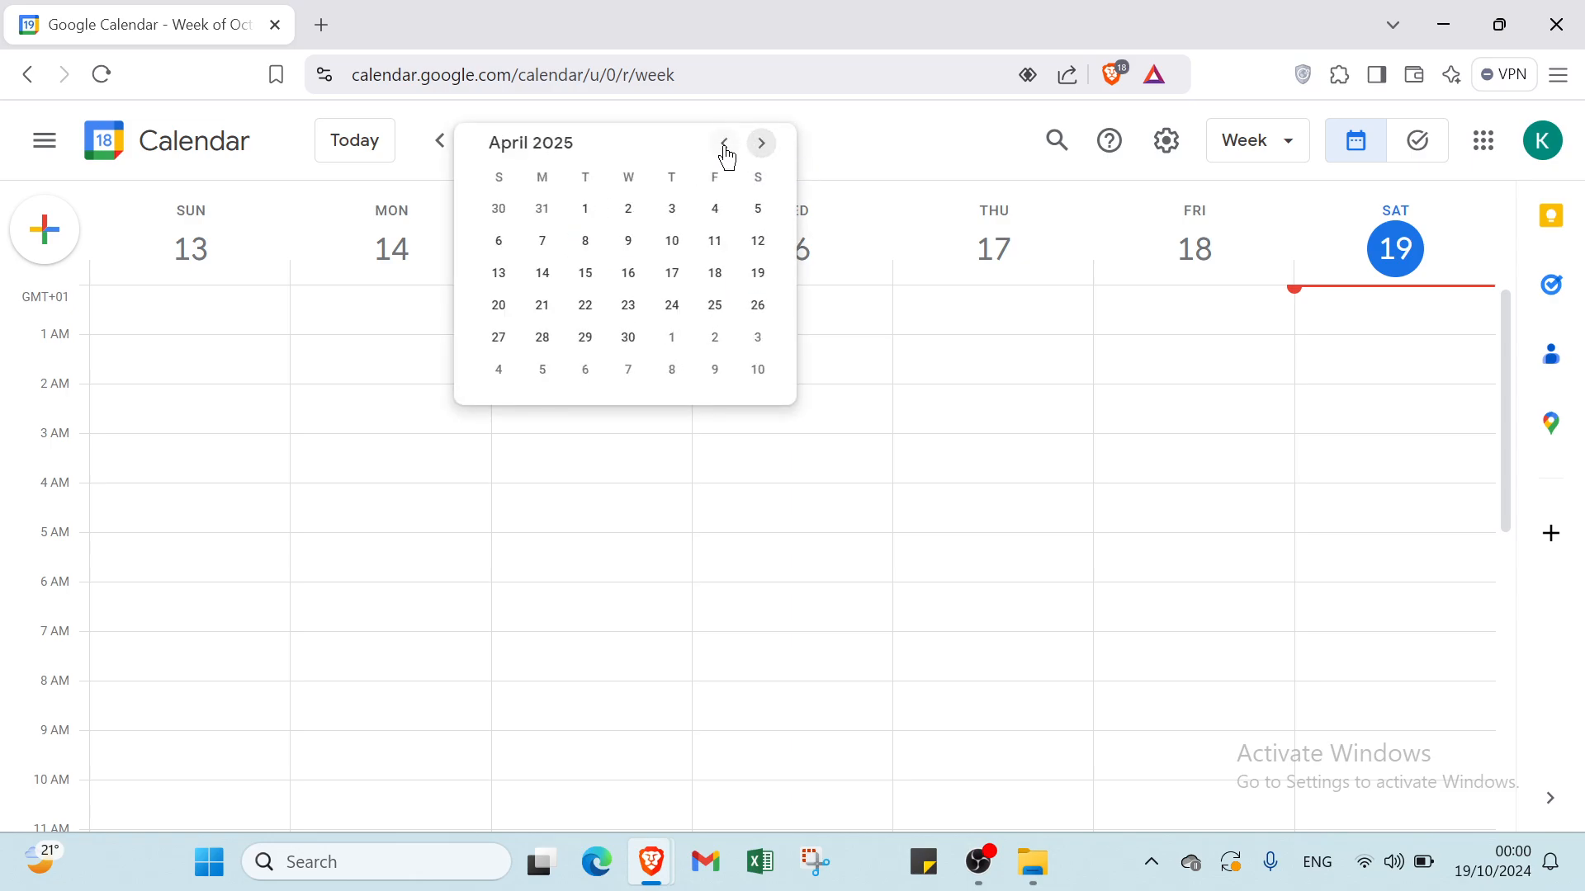
pyautogui.click(723, 149)
pyautogui.click(724, 145)
pyautogui.click(724, 144)
pyautogui.click(724, 144)
pyautogui.click(724, 144)
pyautogui.click(724, 145)
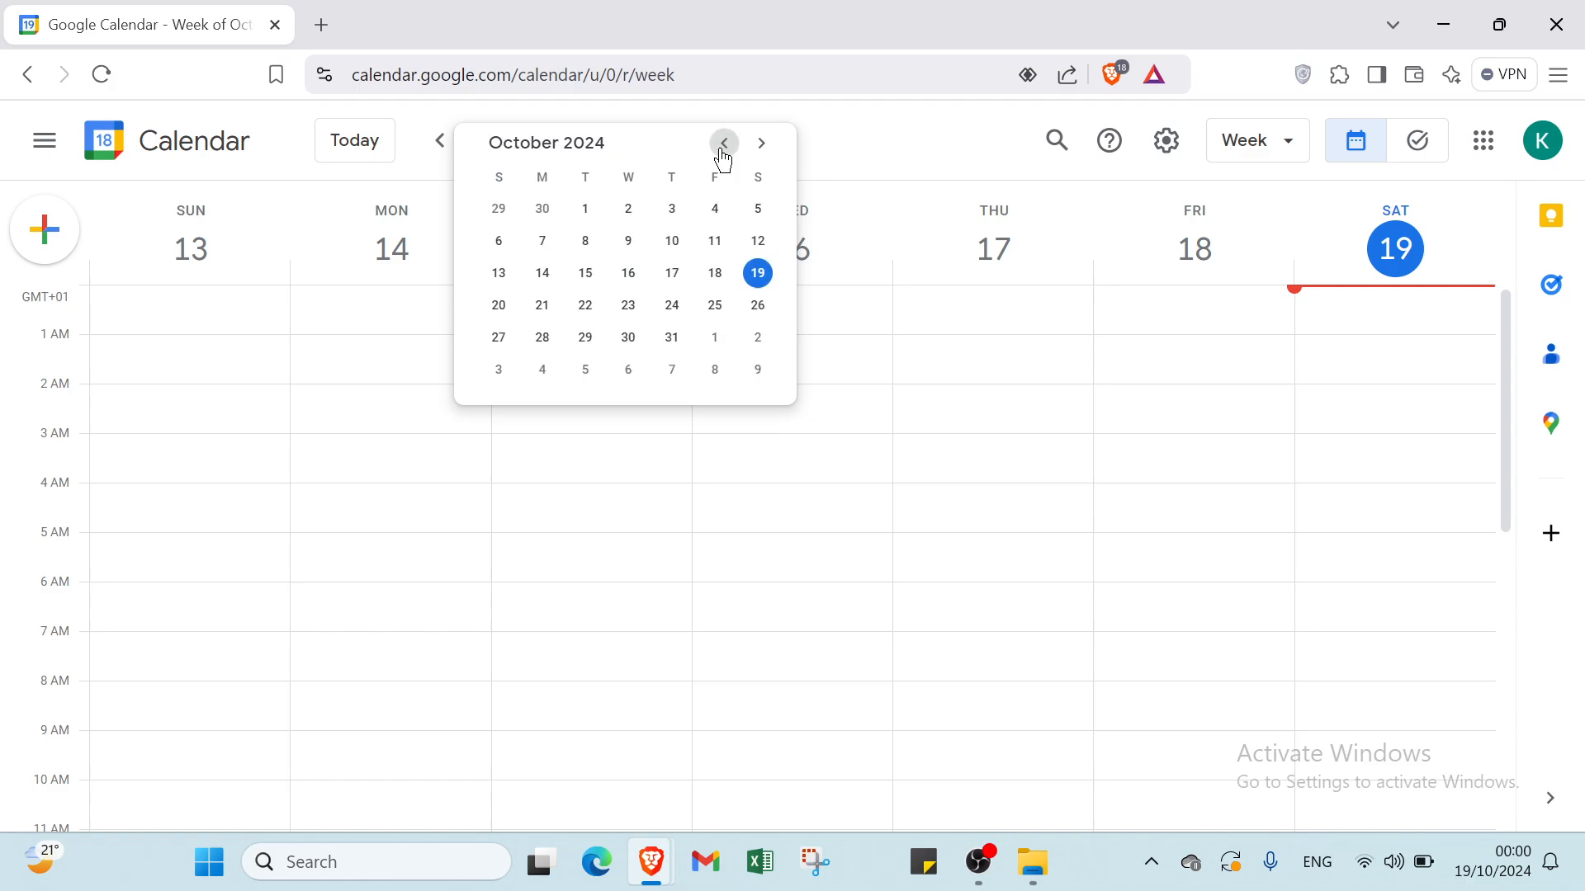
pyautogui.click(831, 142)
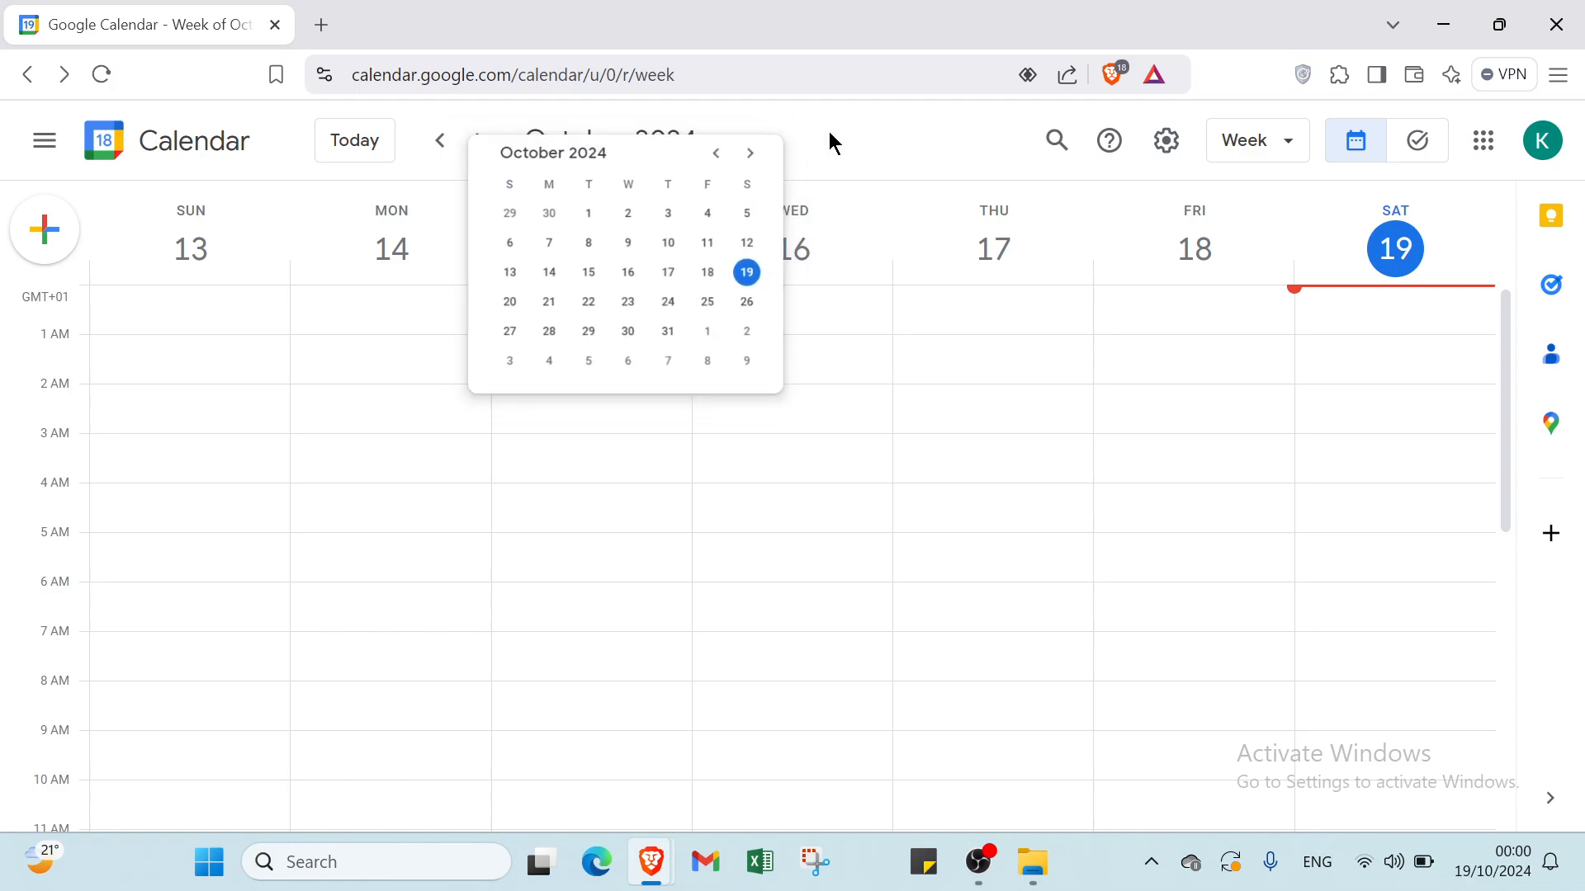
# - Examine the advanced search filters for calendar events and leave the search without running it
pyautogui.click(1050, 146)
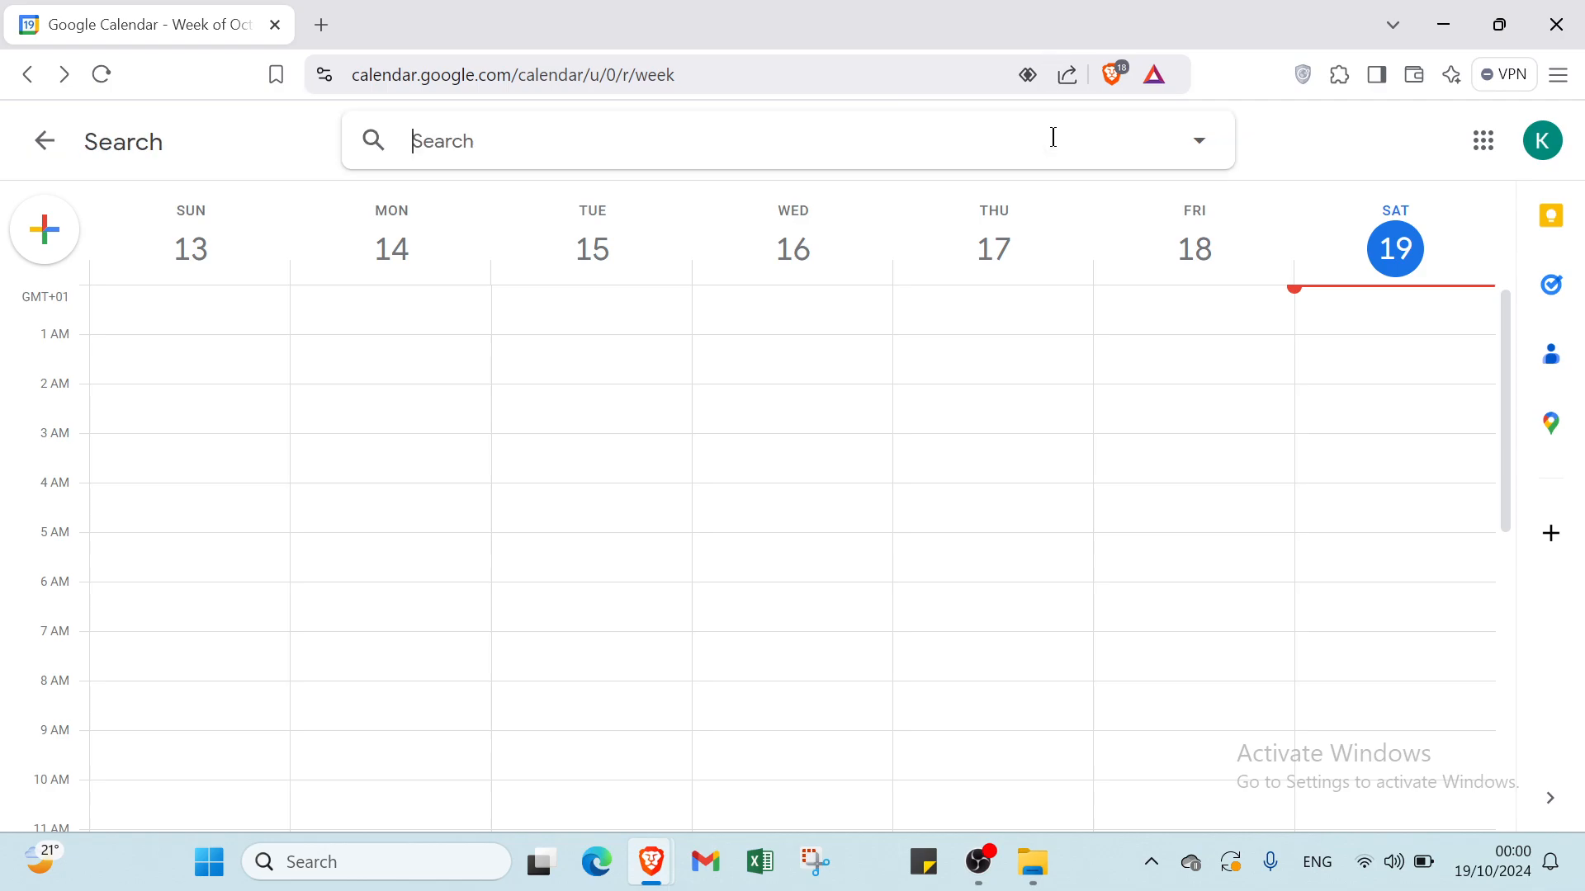
pyautogui.click(1197, 142)
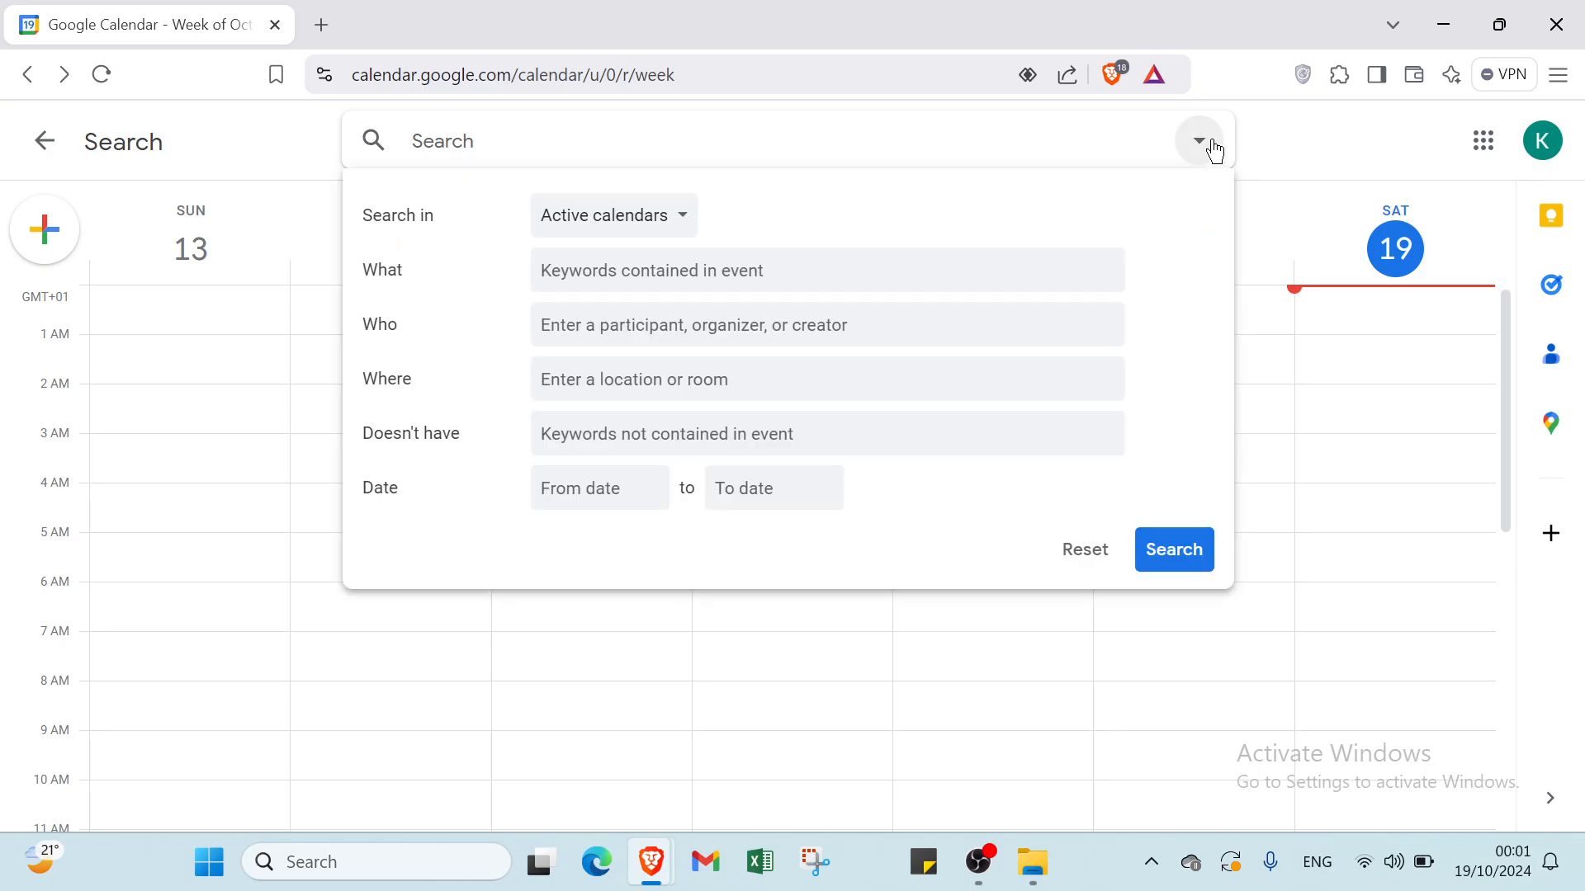
pyautogui.click(1288, 167)
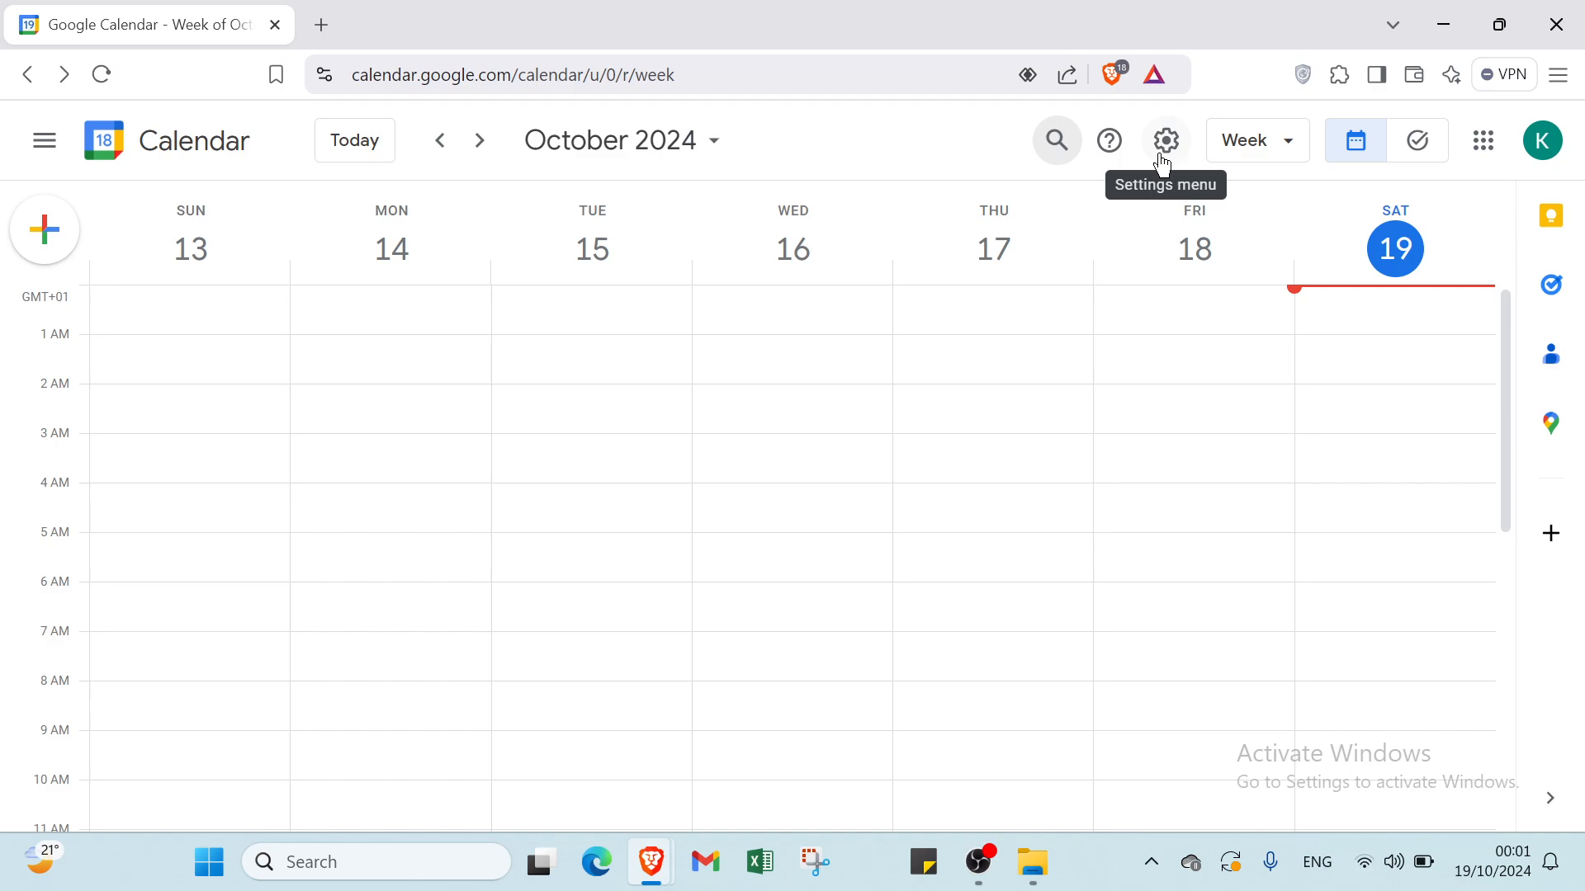
# - Review the available calendar view options, and visit the Tasks view before returning to the calendar
pyautogui.click(1241, 152)
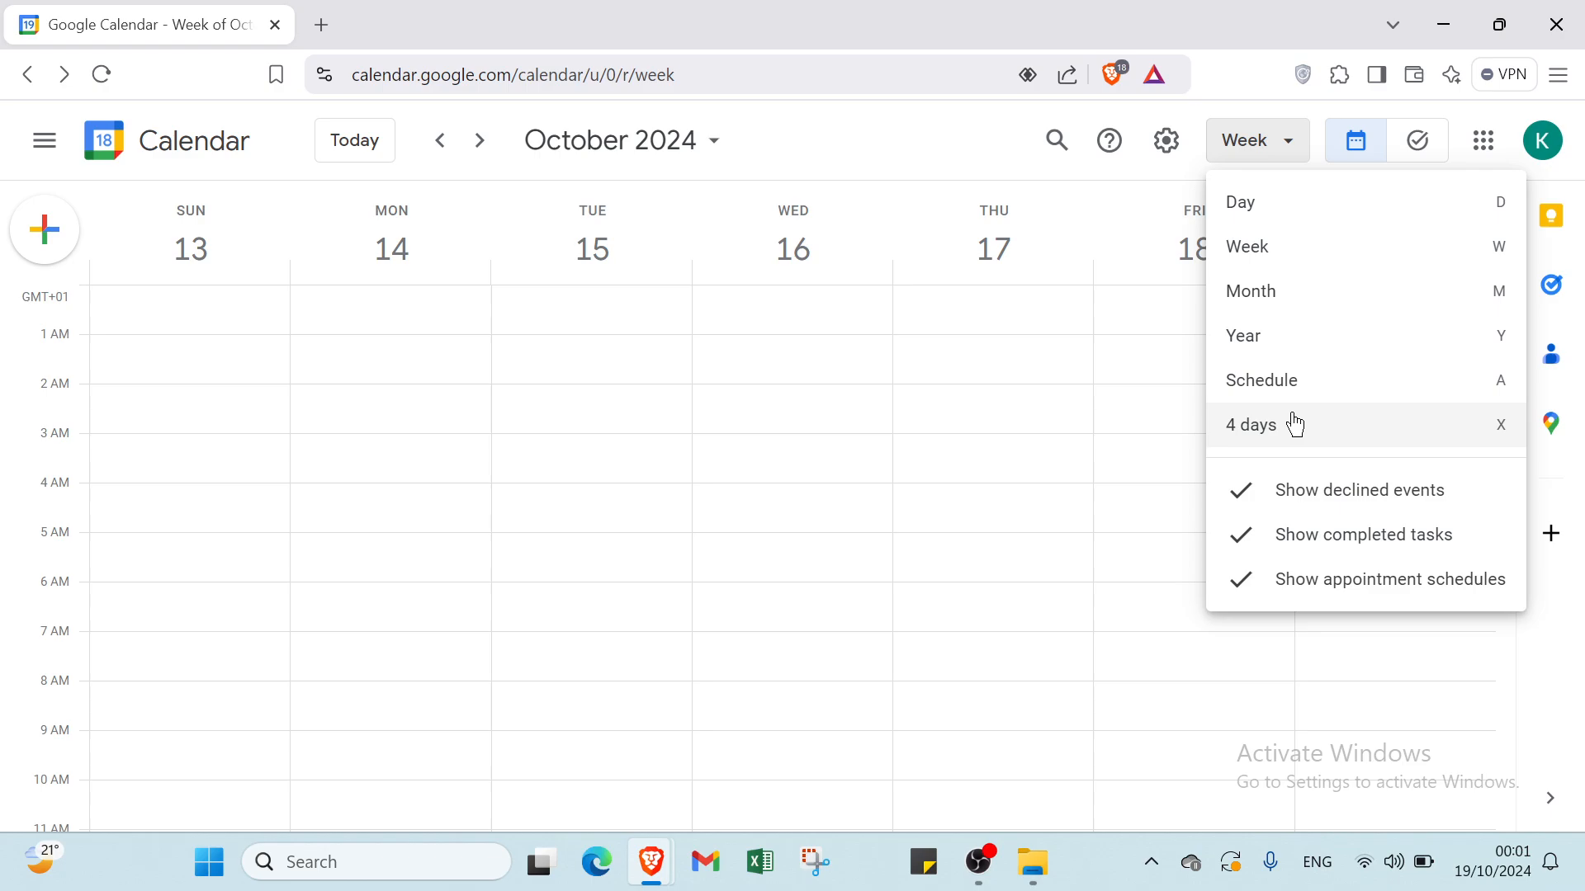
pyautogui.click(972, 139)
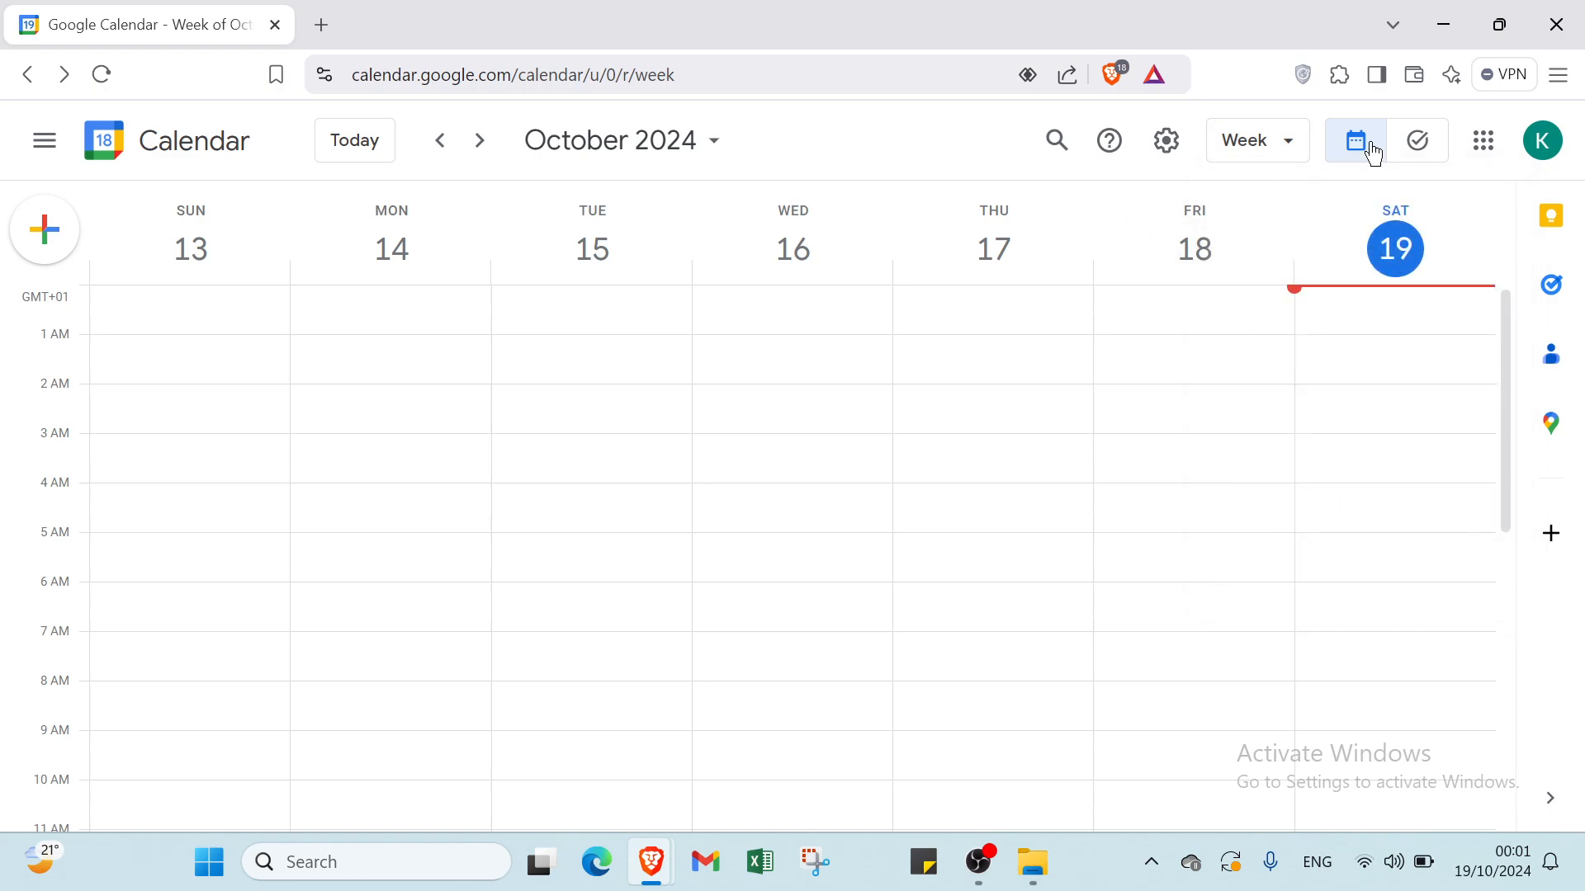
pyautogui.click(1418, 151)
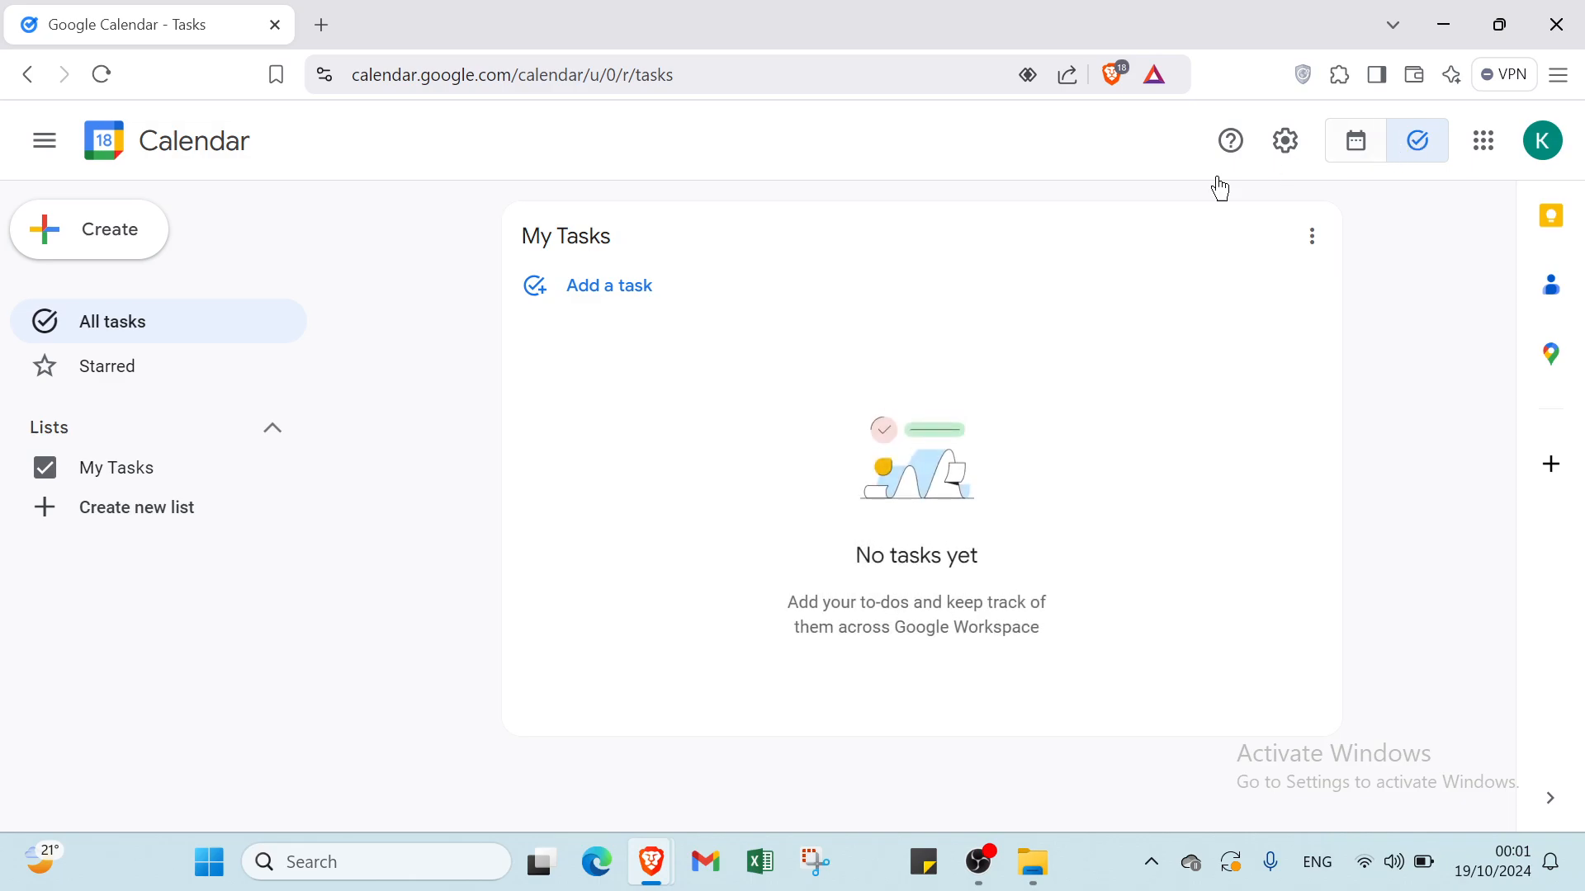
pyautogui.click(1375, 157)
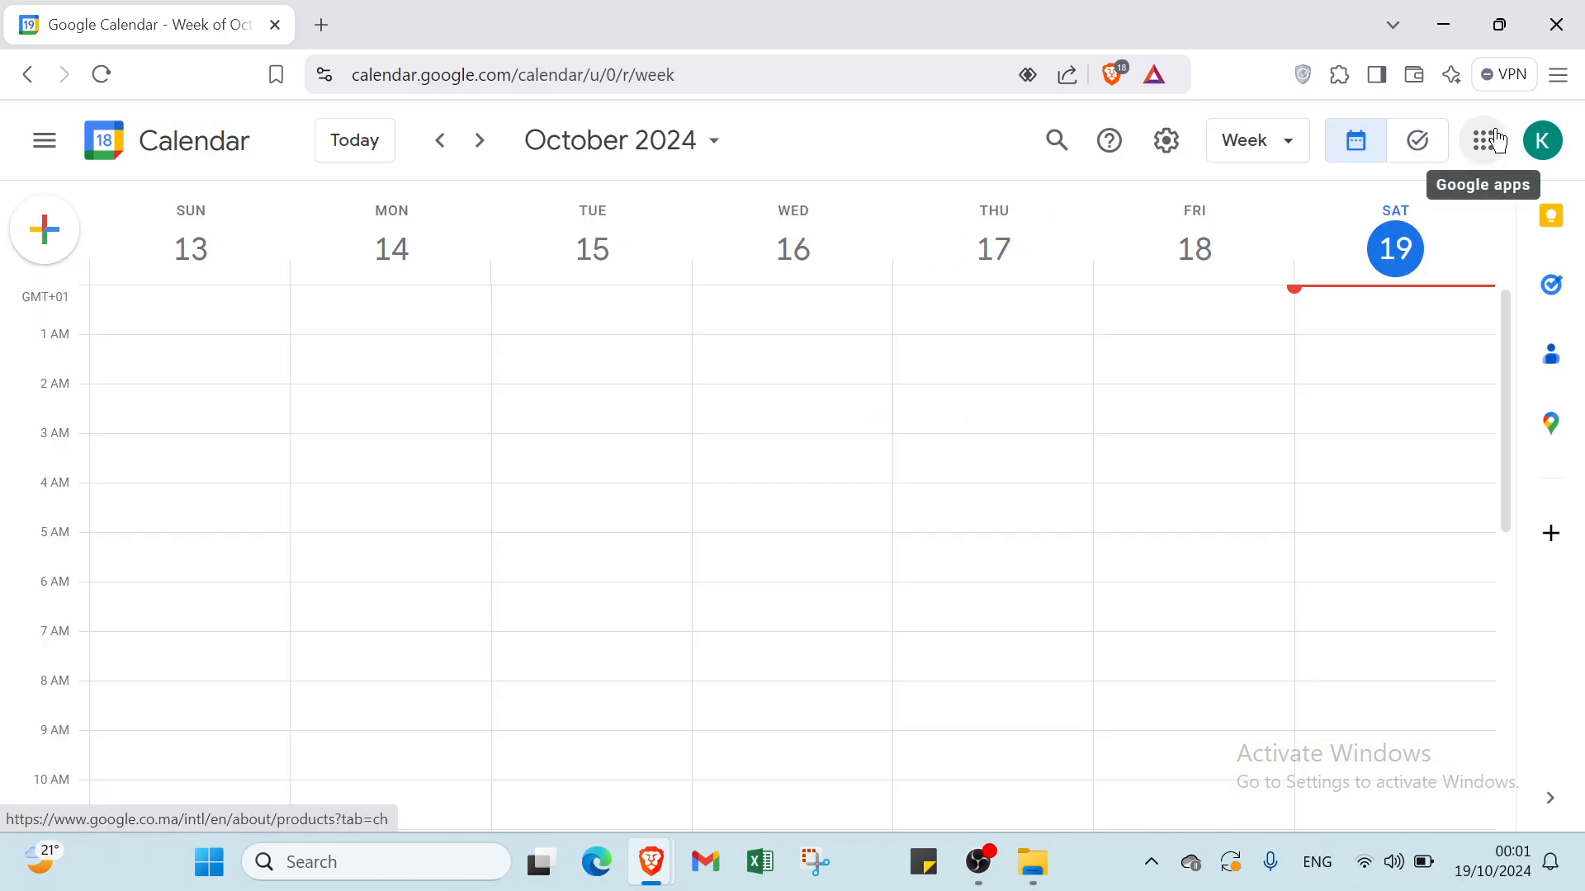
# - Look through the list of other Google apps and close it
pyautogui.click(1483, 144)
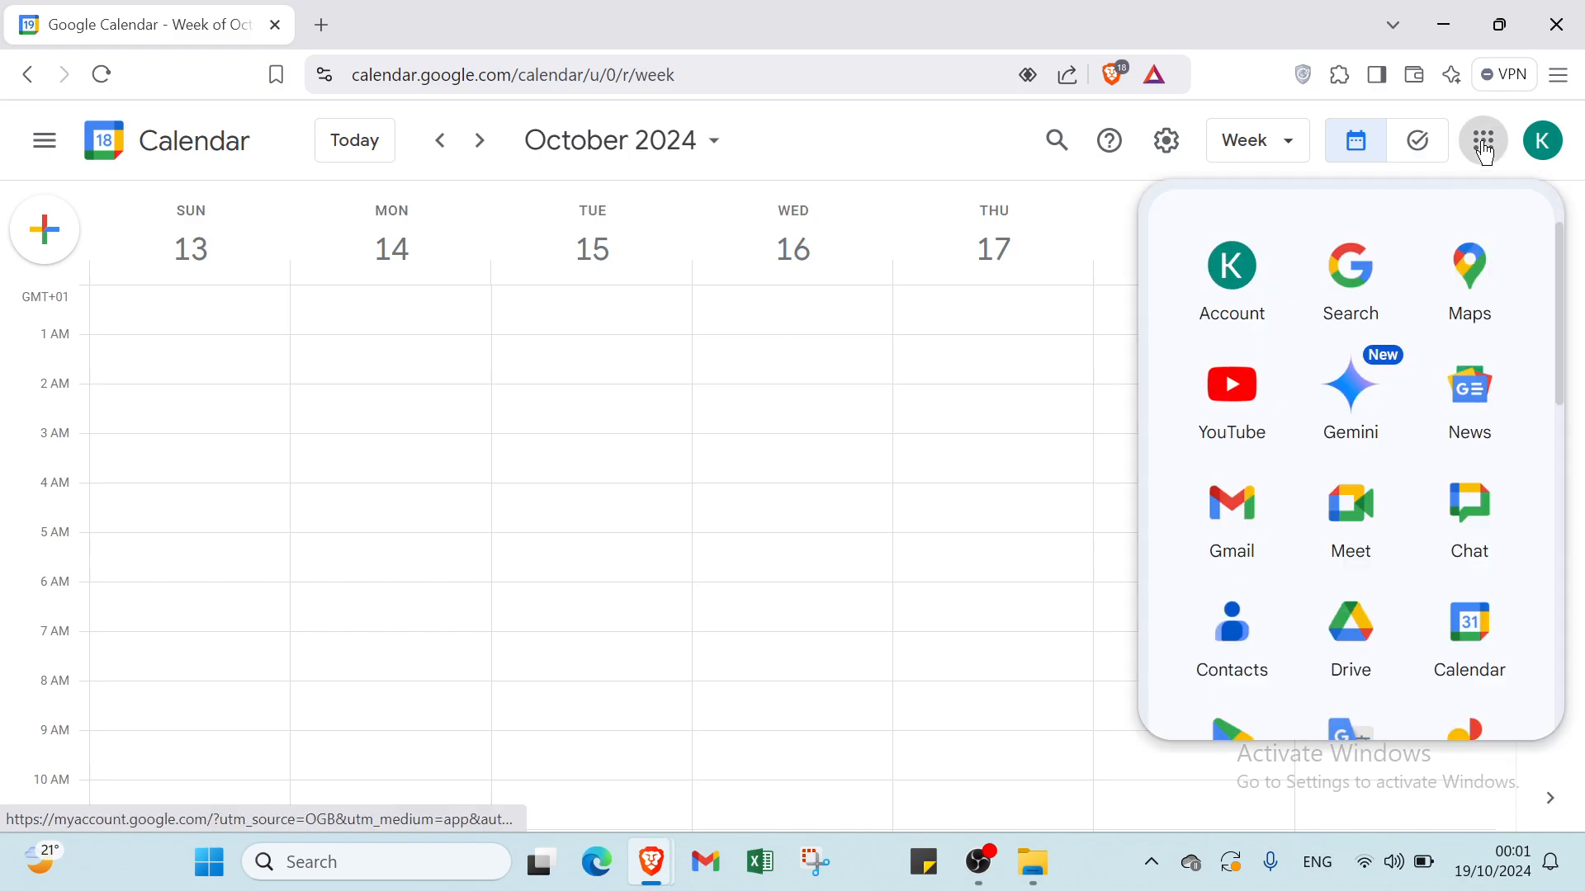
pyautogui.click(1486, 153)
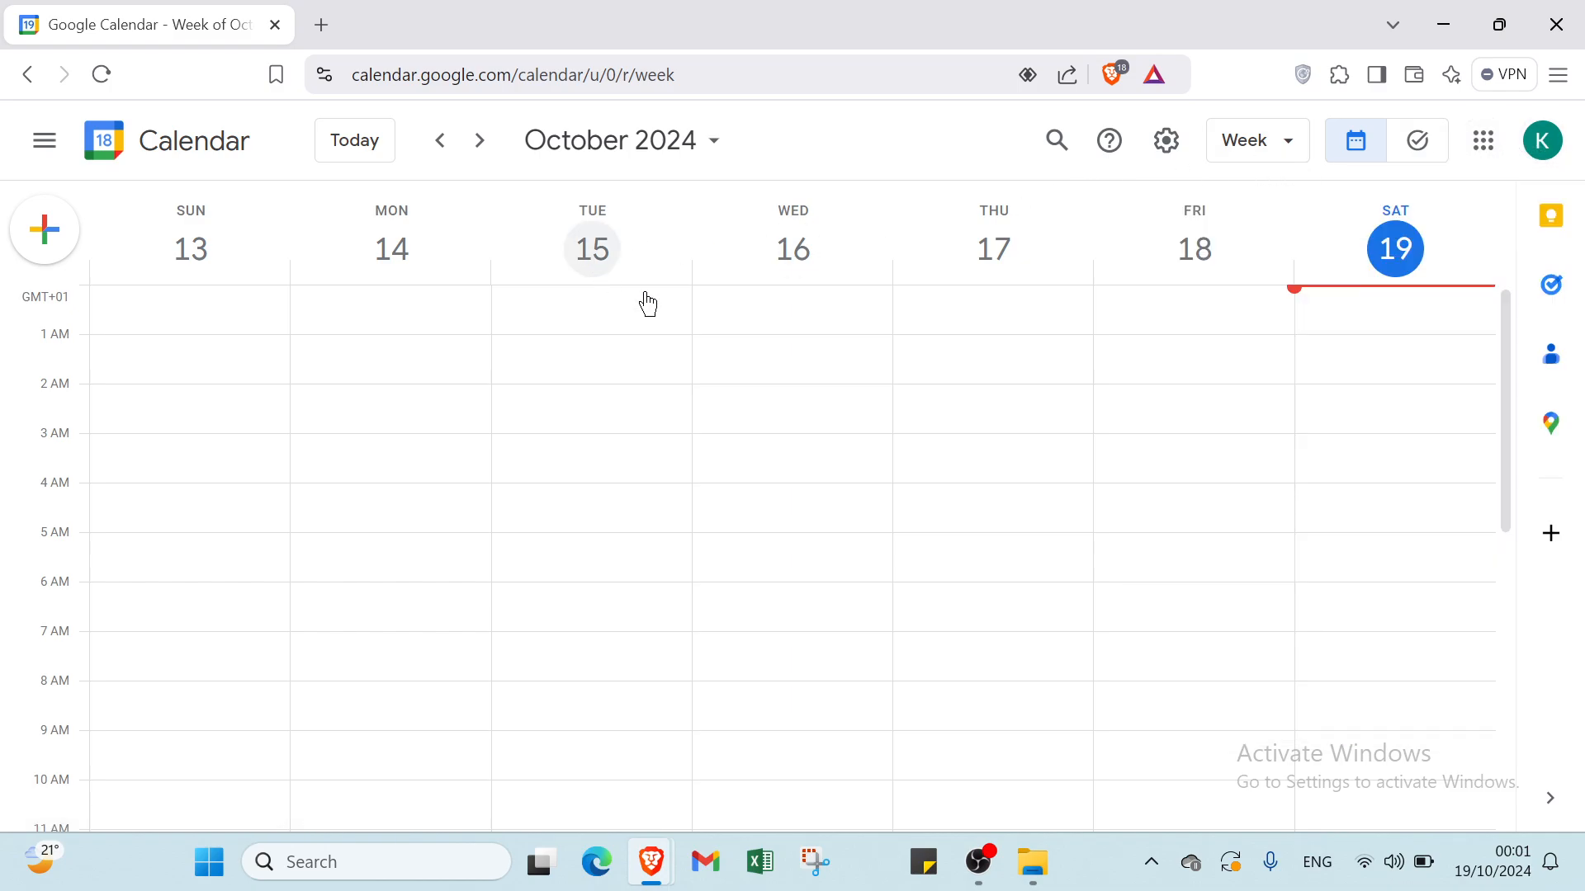
pyautogui.click(1494, 156)
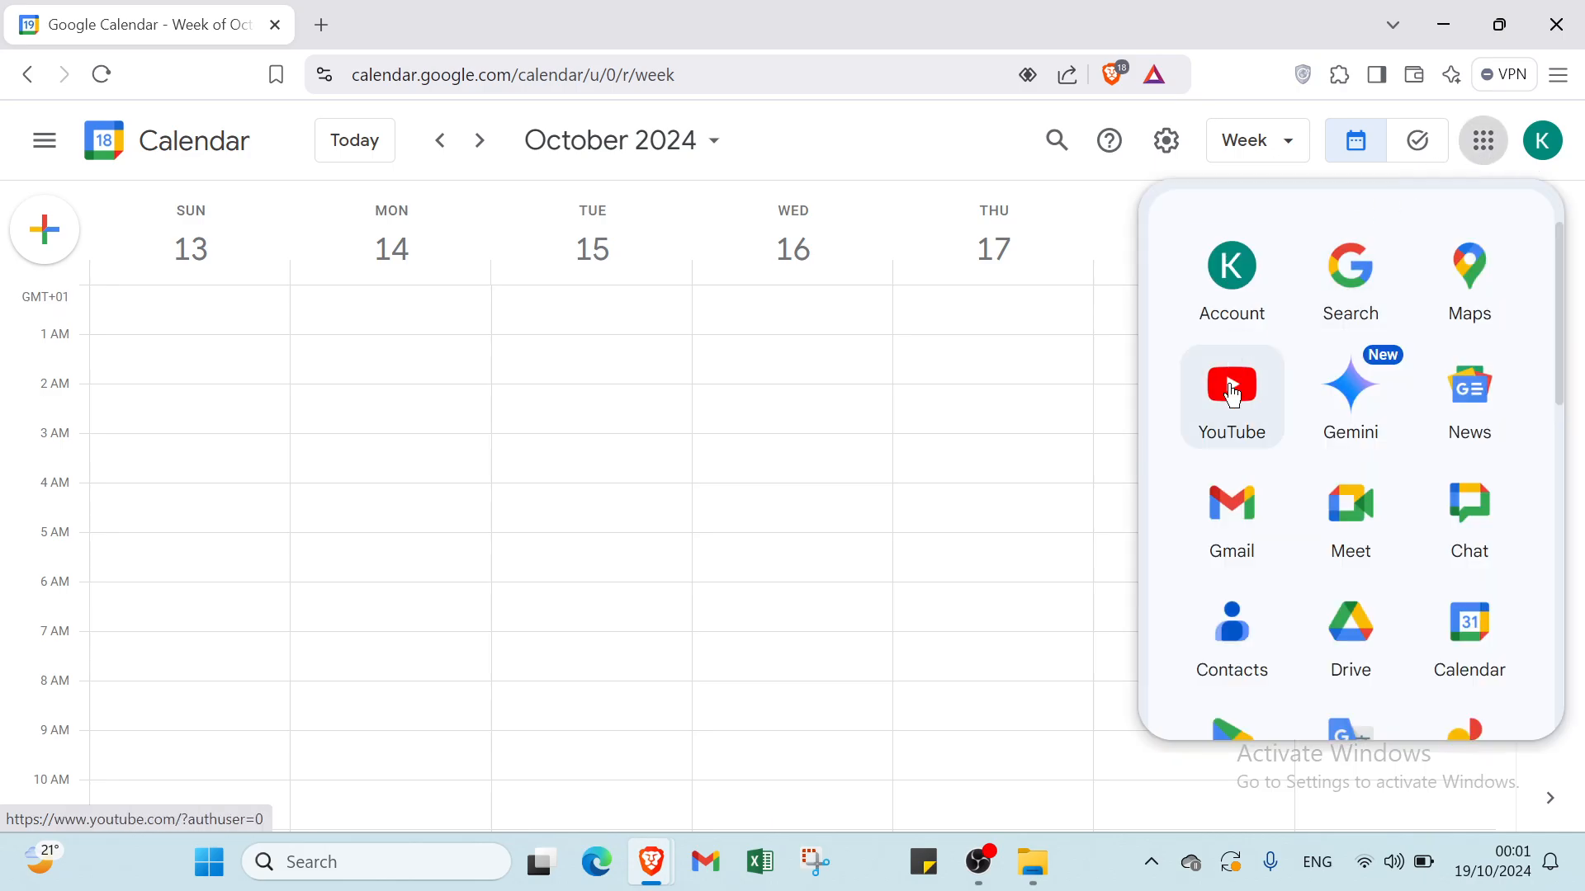
pyautogui.click(1495, 137)
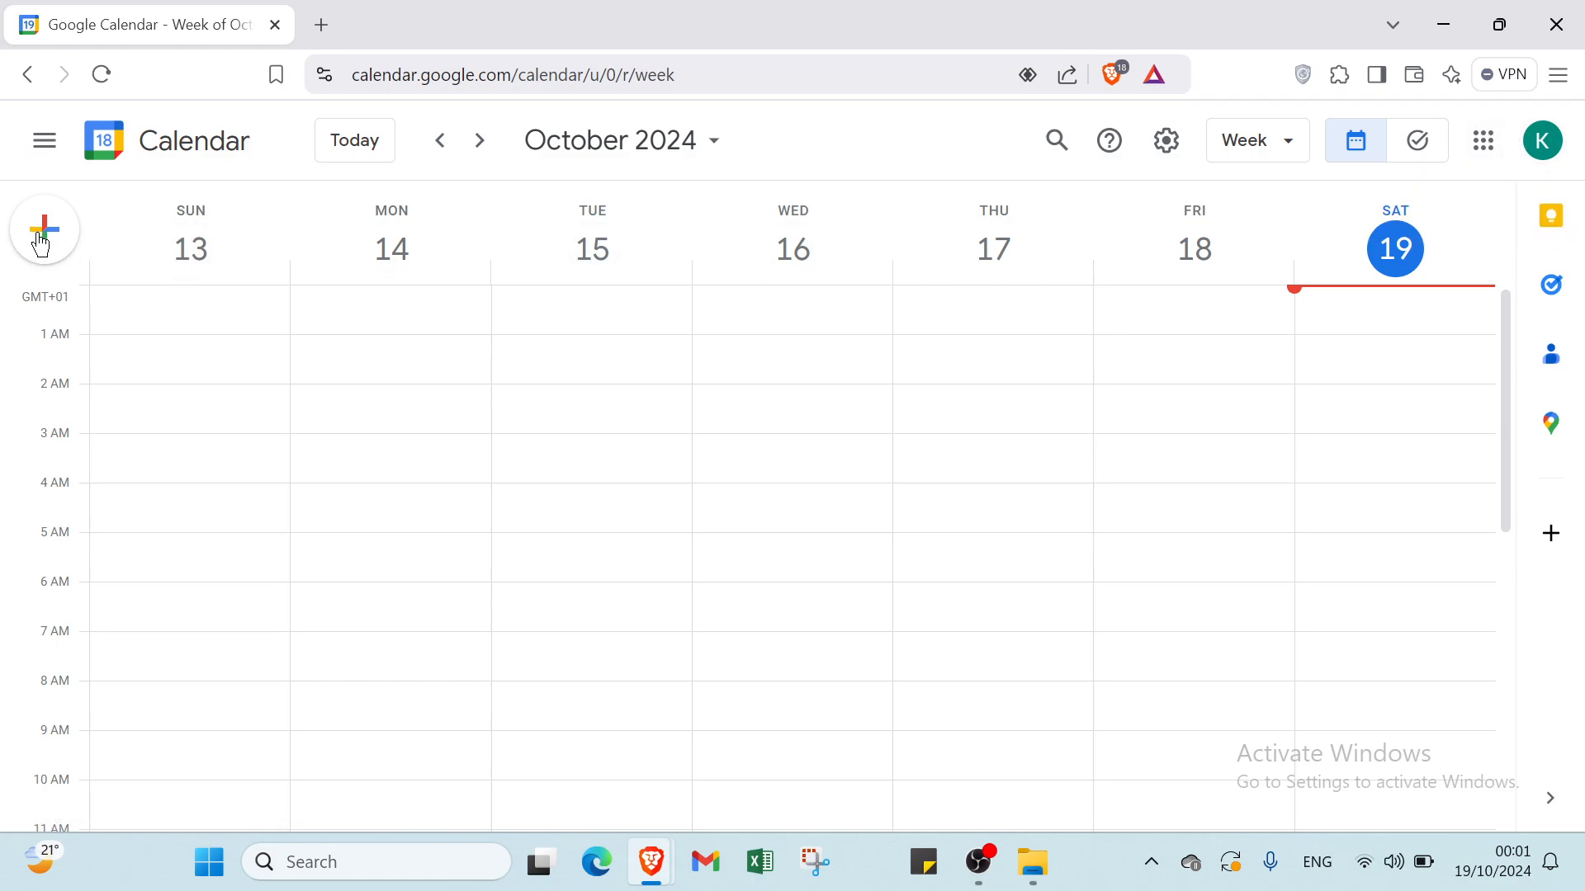
# - Show the main sidebar again and start creating a new event
pyautogui.click(52, 156)
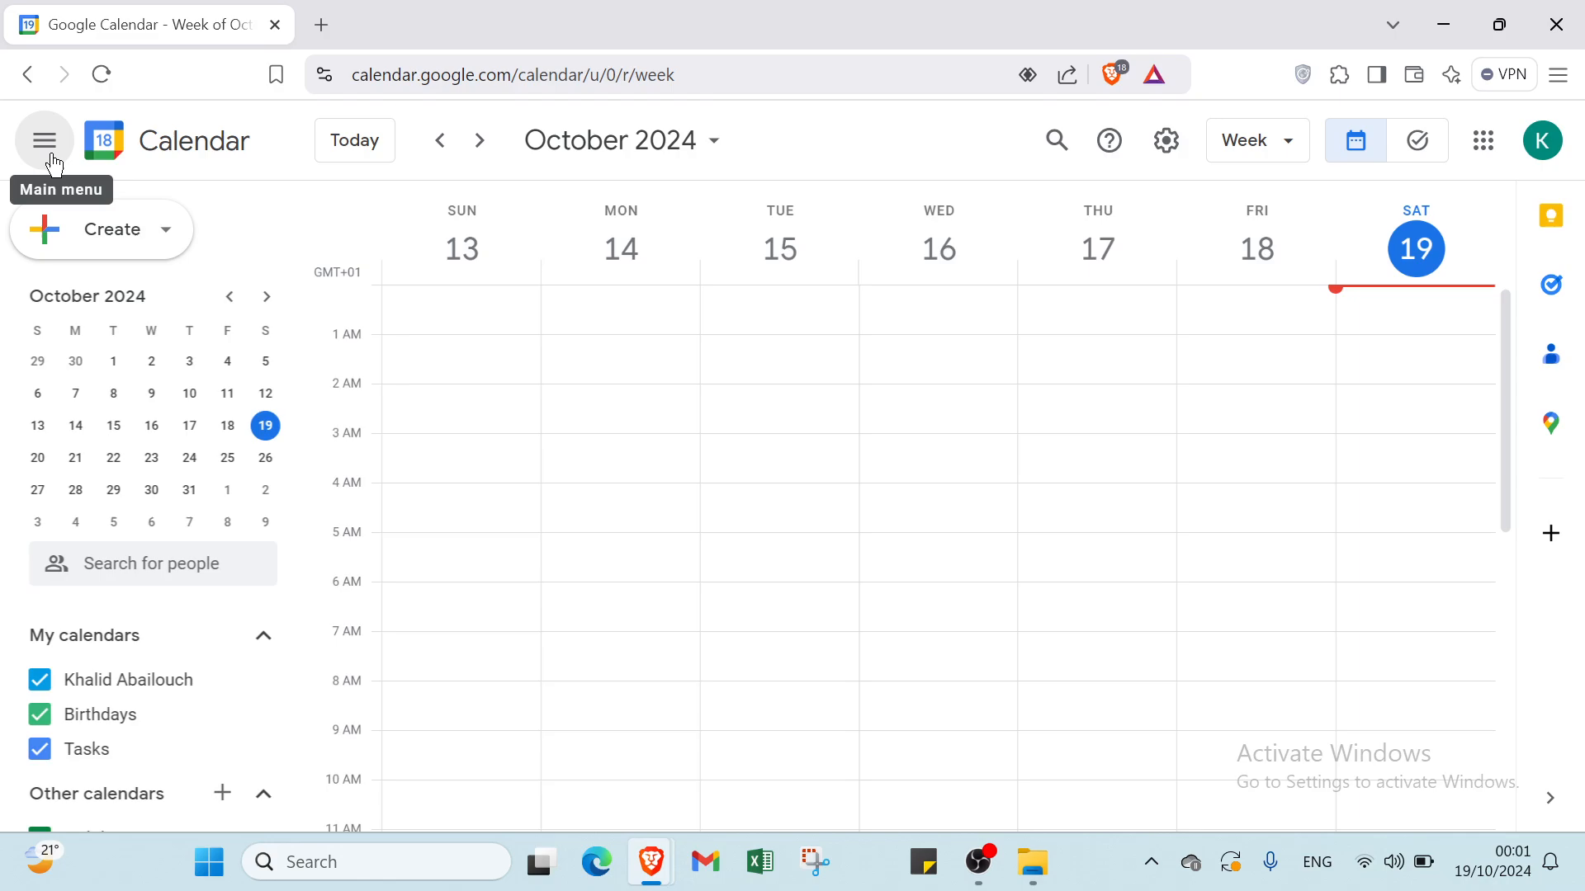
pyautogui.click(114, 247)
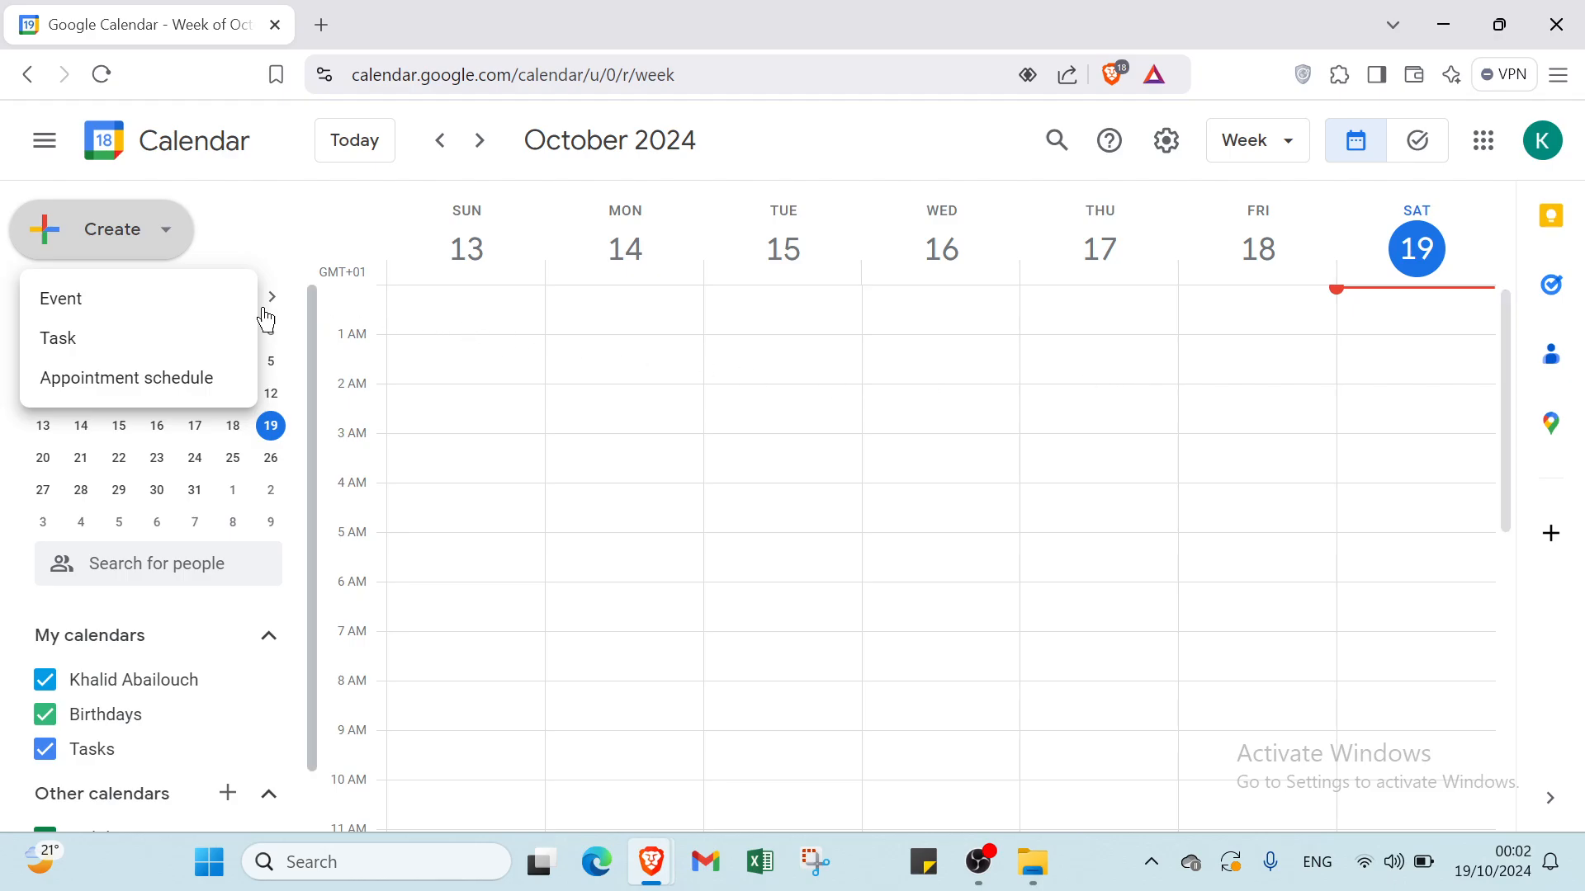
pyautogui.click(232, 298)
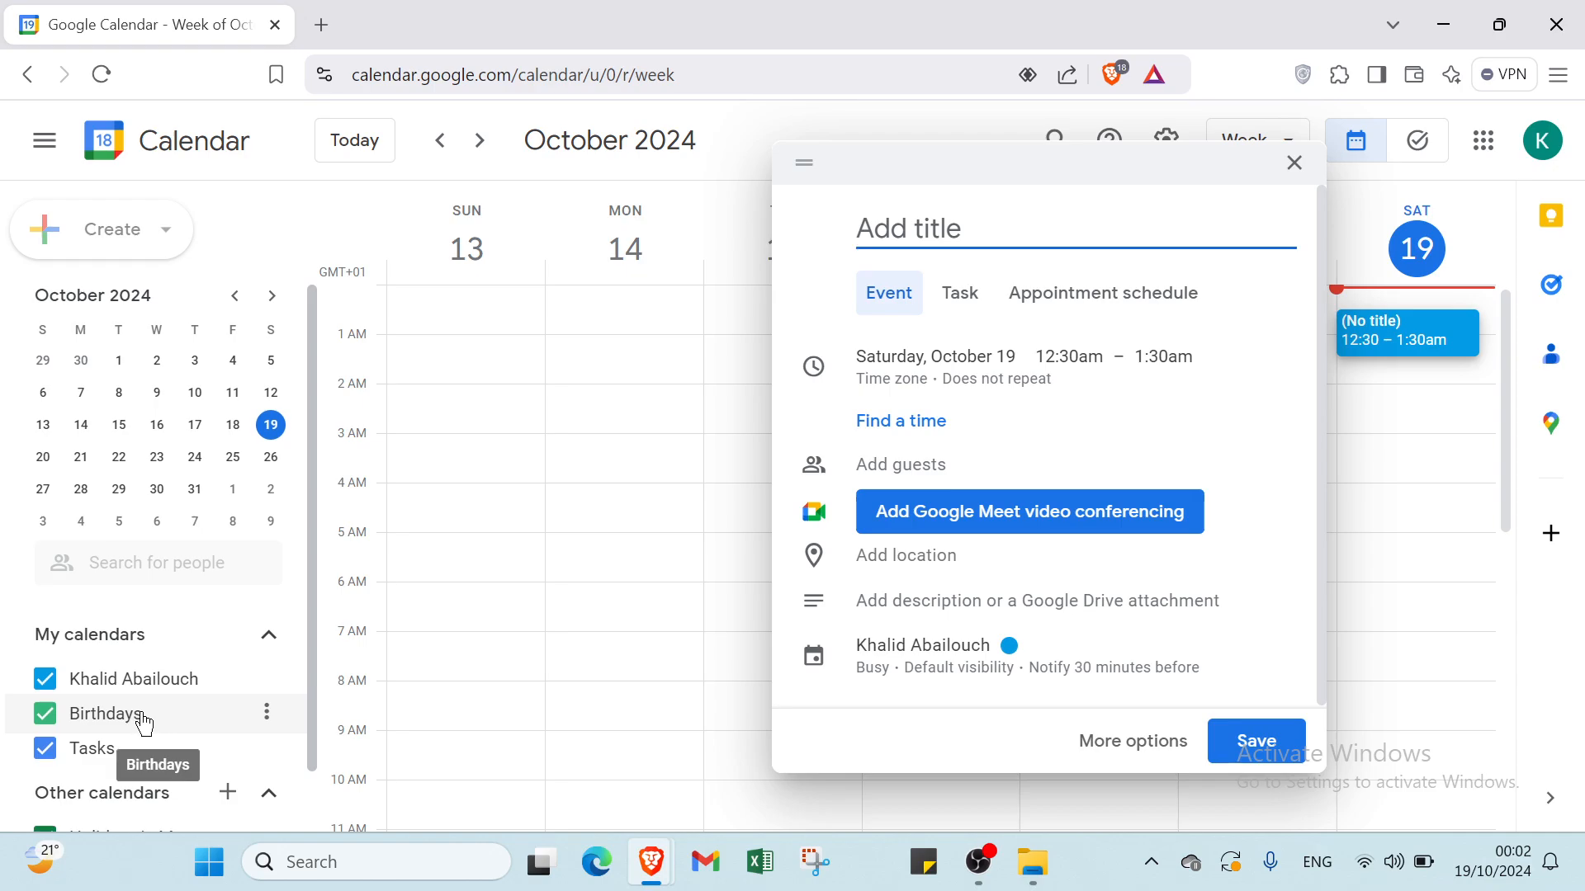
pyautogui.scroll(-1, 141, 716)
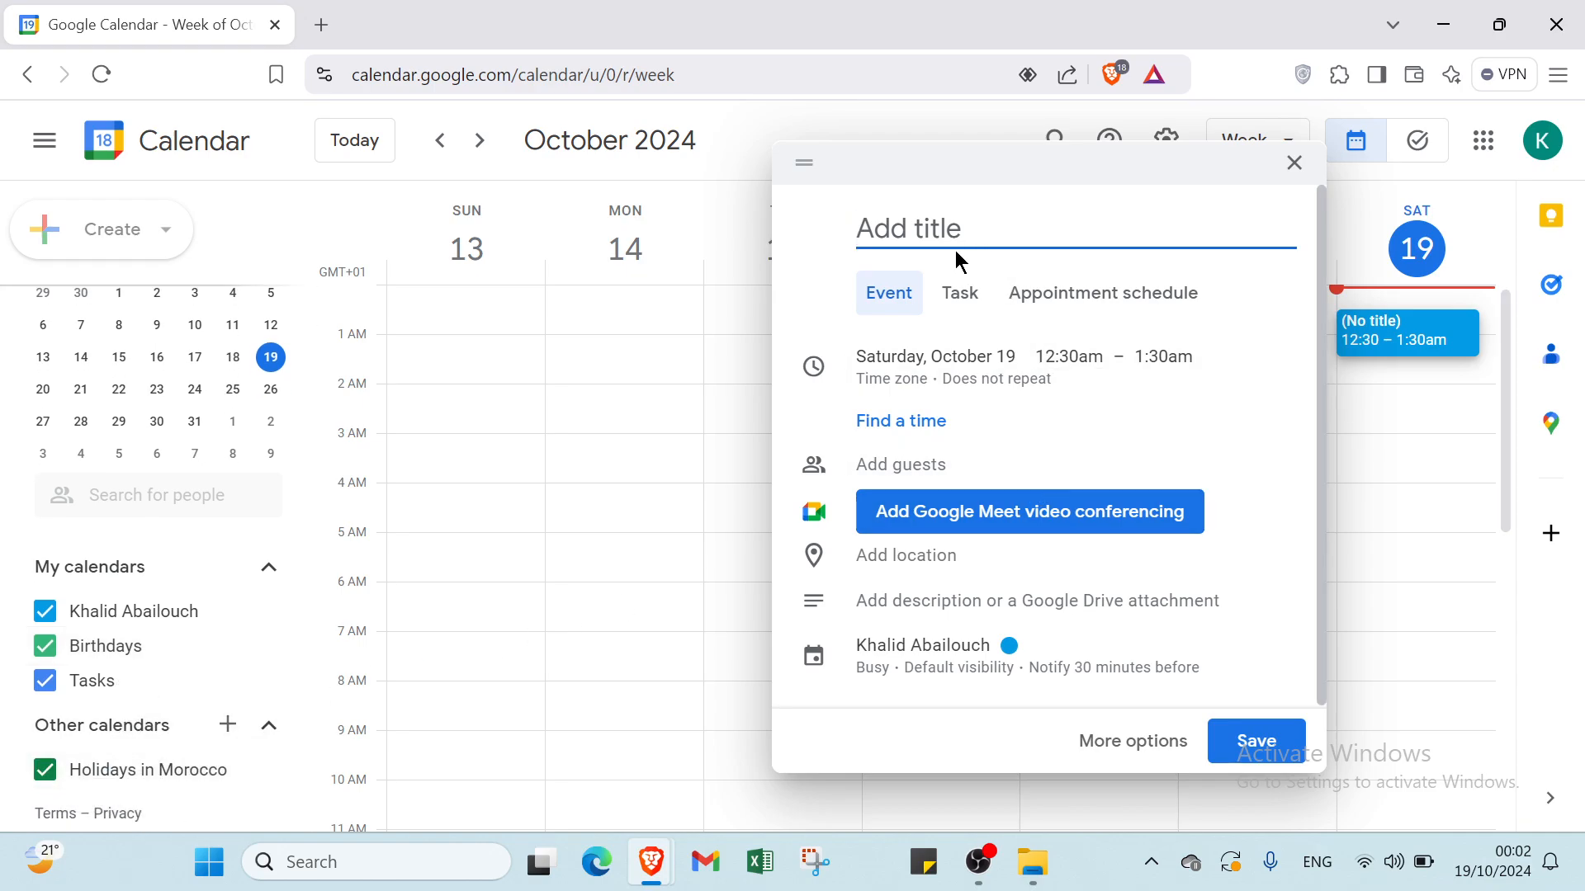
# - Examine the new event's date, start time and repeat options without changing them
pyautogui.click(917, 359)
pyautogui.click(917, 359)
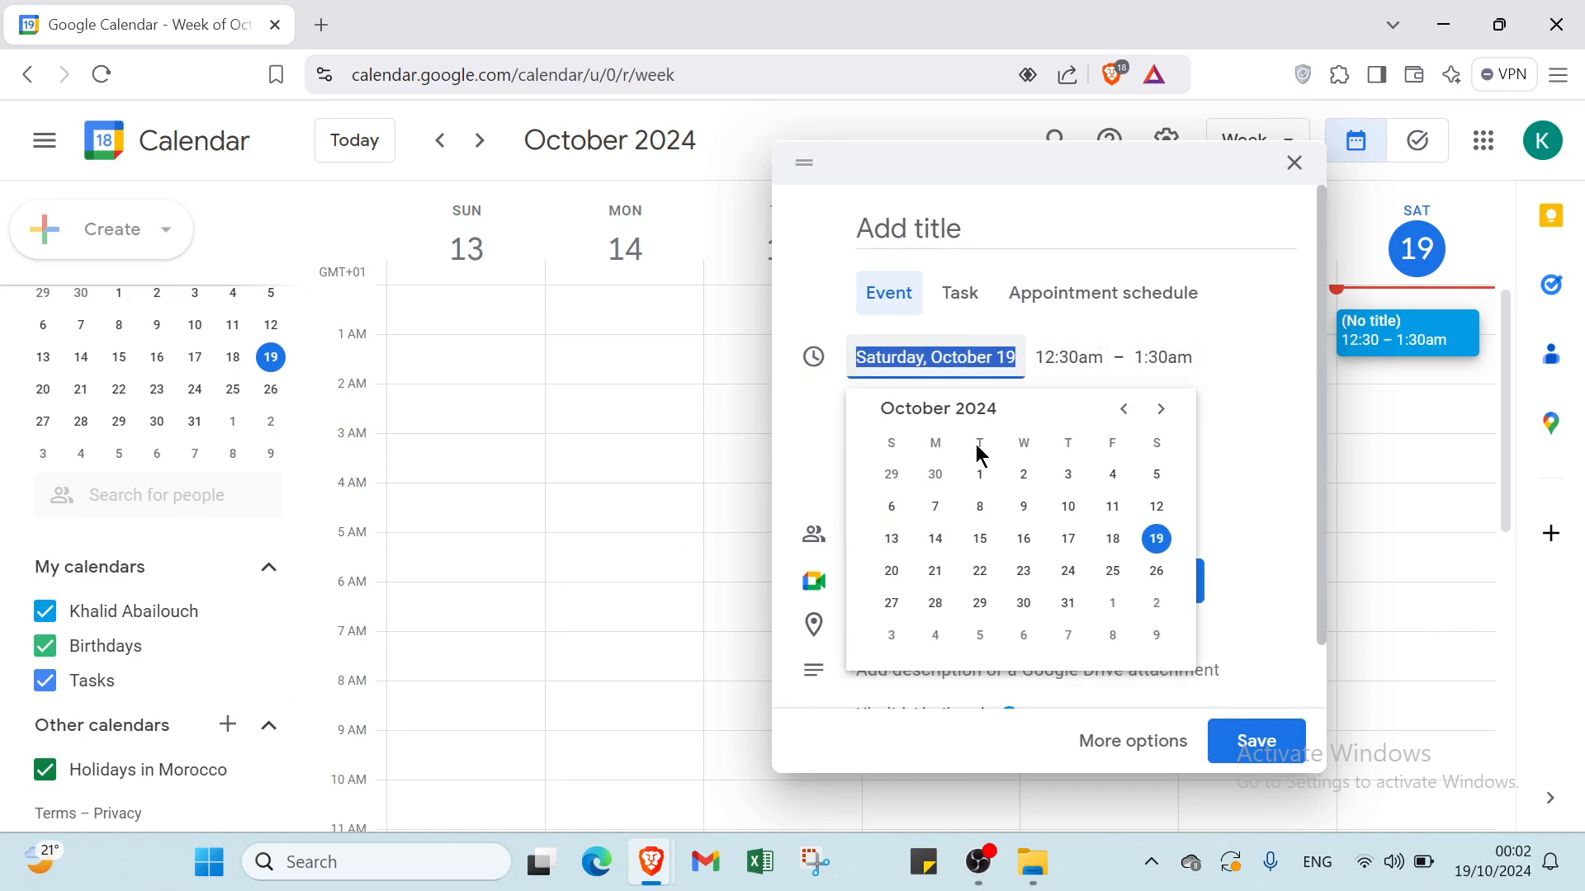
pyautogui.click(1209, 343)
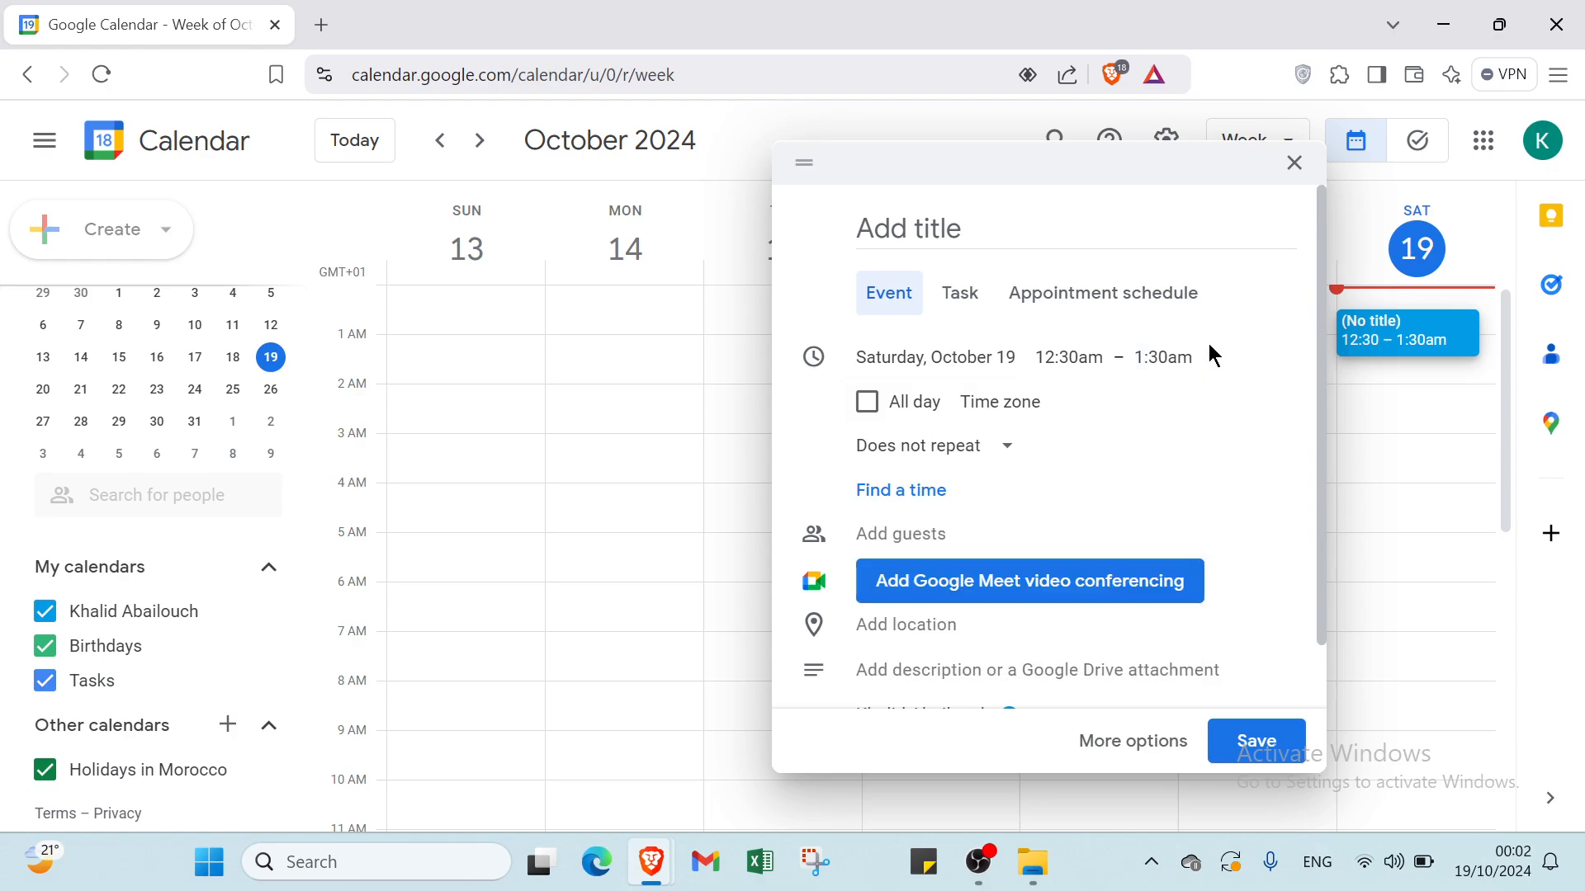
pyautogui.click(878, 410)
pyautogui.click(880, 415)
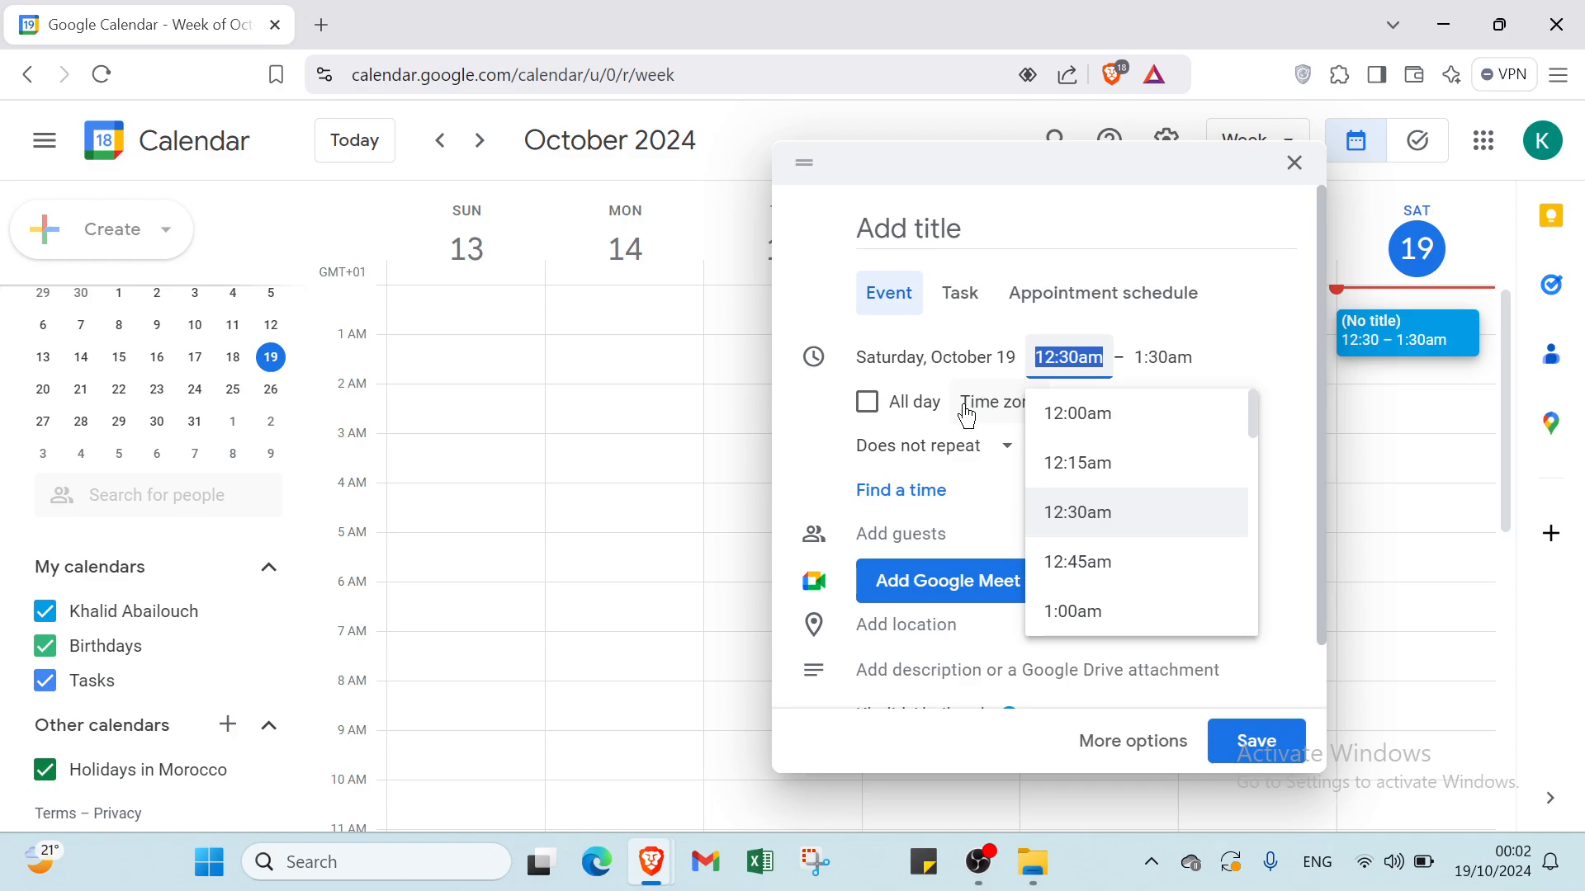
pyautogui.click(924, 450)
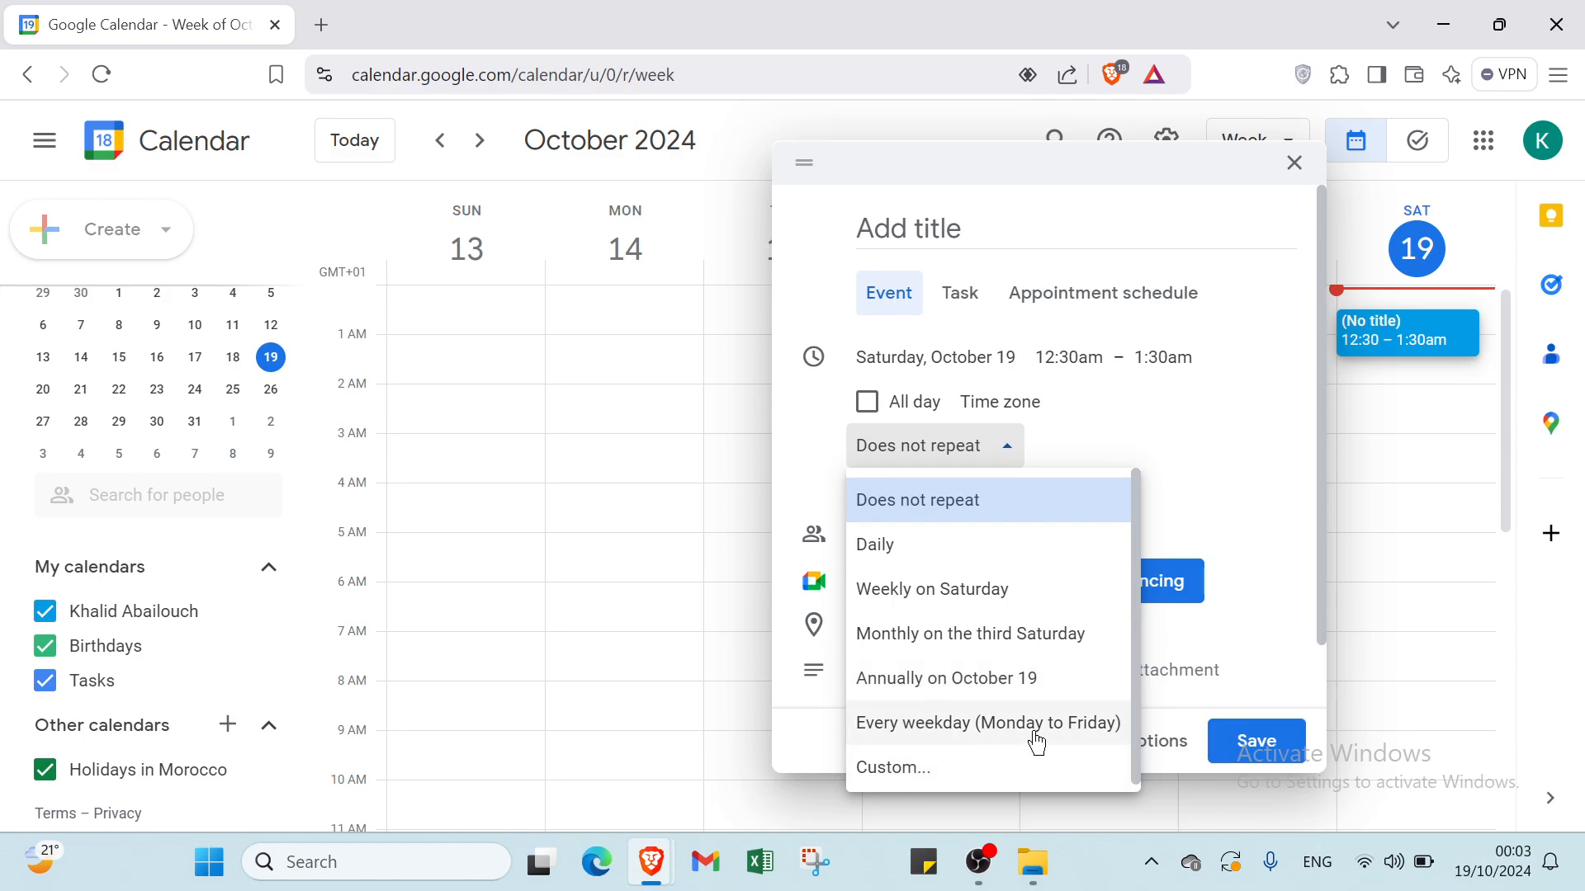
pyautogui.click(1143, 408)
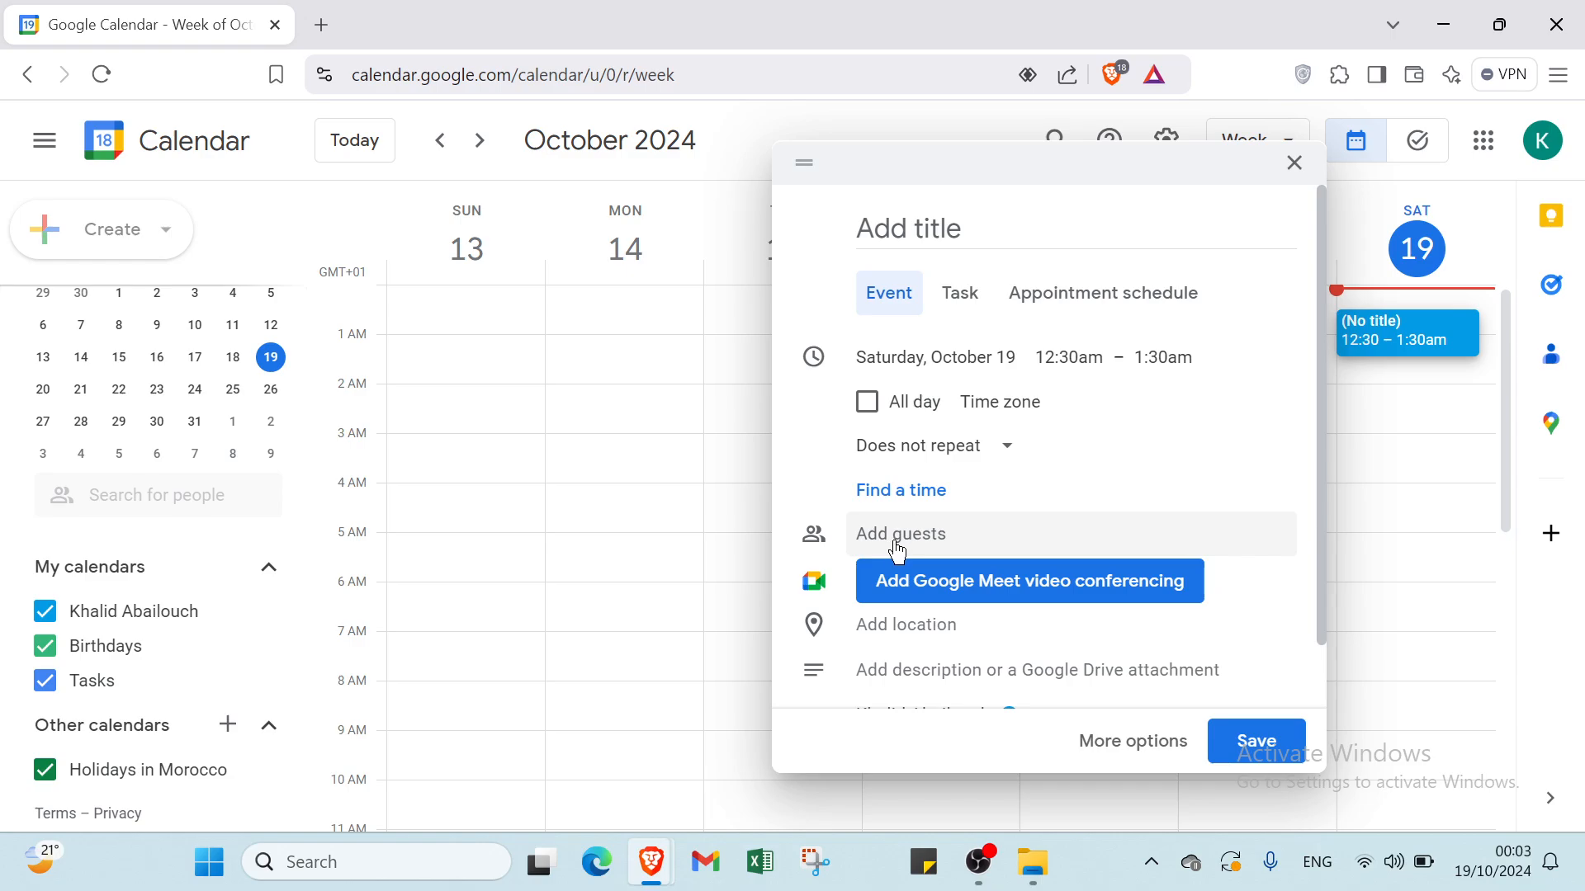
# - Examine the new event's availability, visibility and notification options without changing them
pyautogui.scroll(-1, 916, 578)
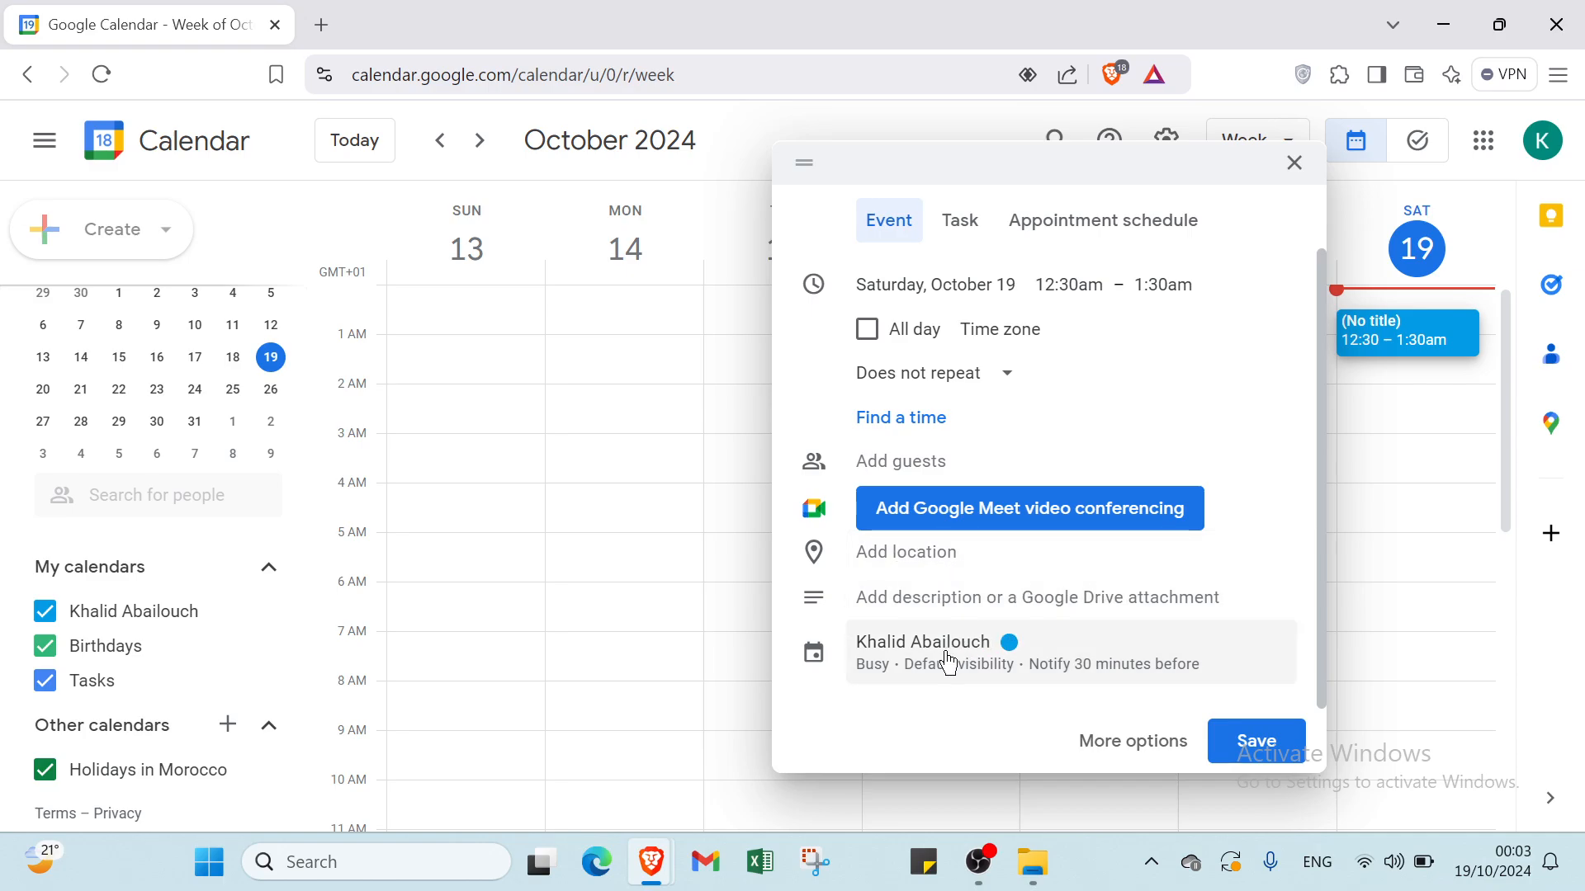
pyautogui.click(1003, 658)
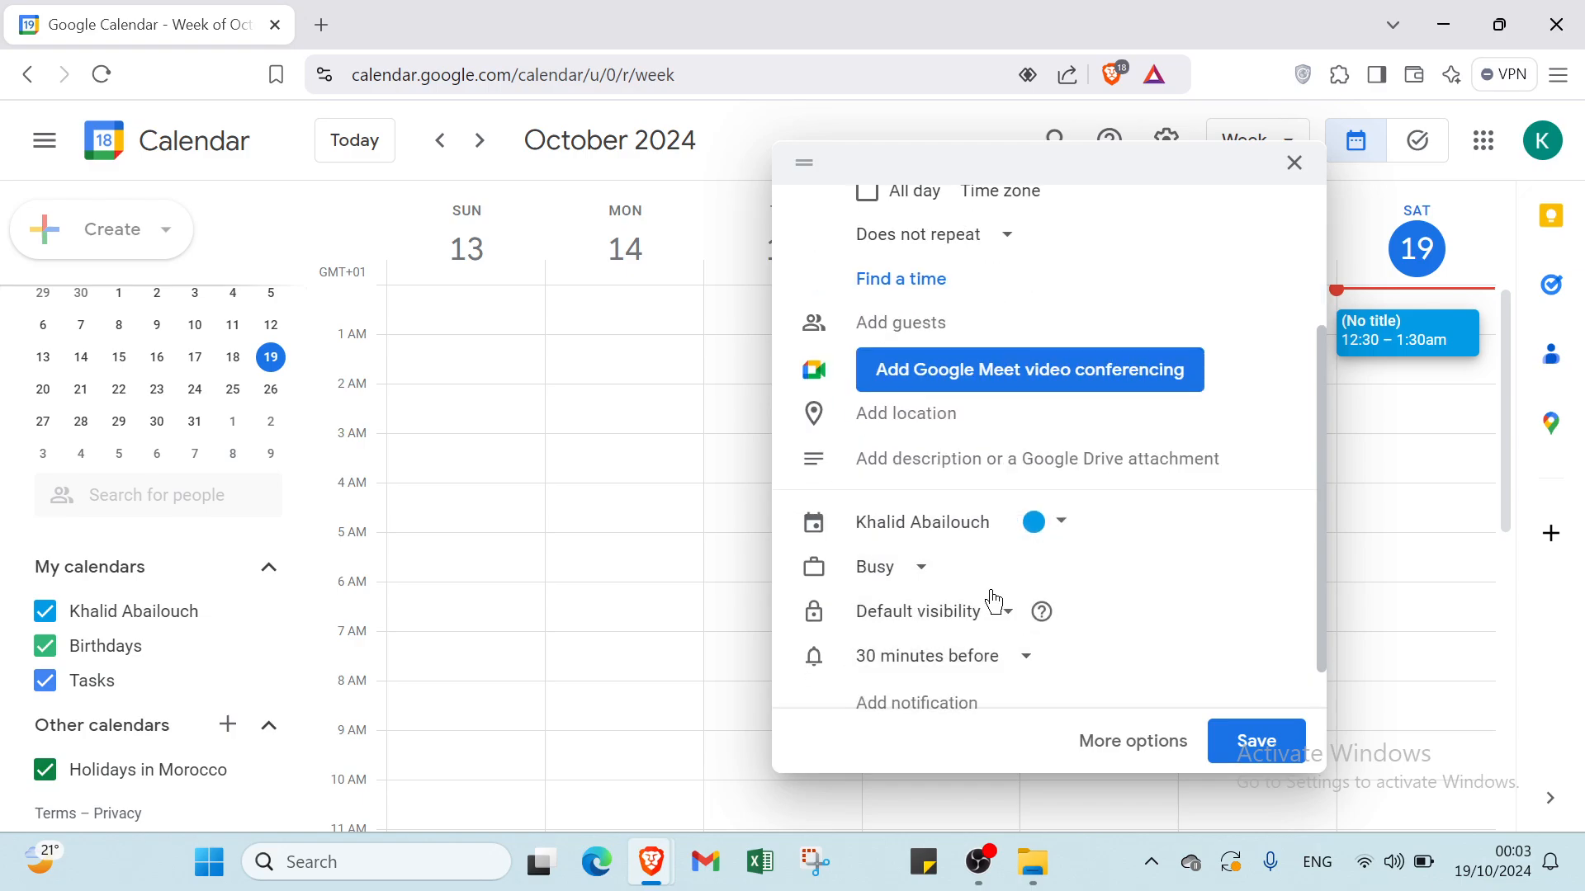
pyautogui.click(915, 588)
pyautogui.click(913, 586)
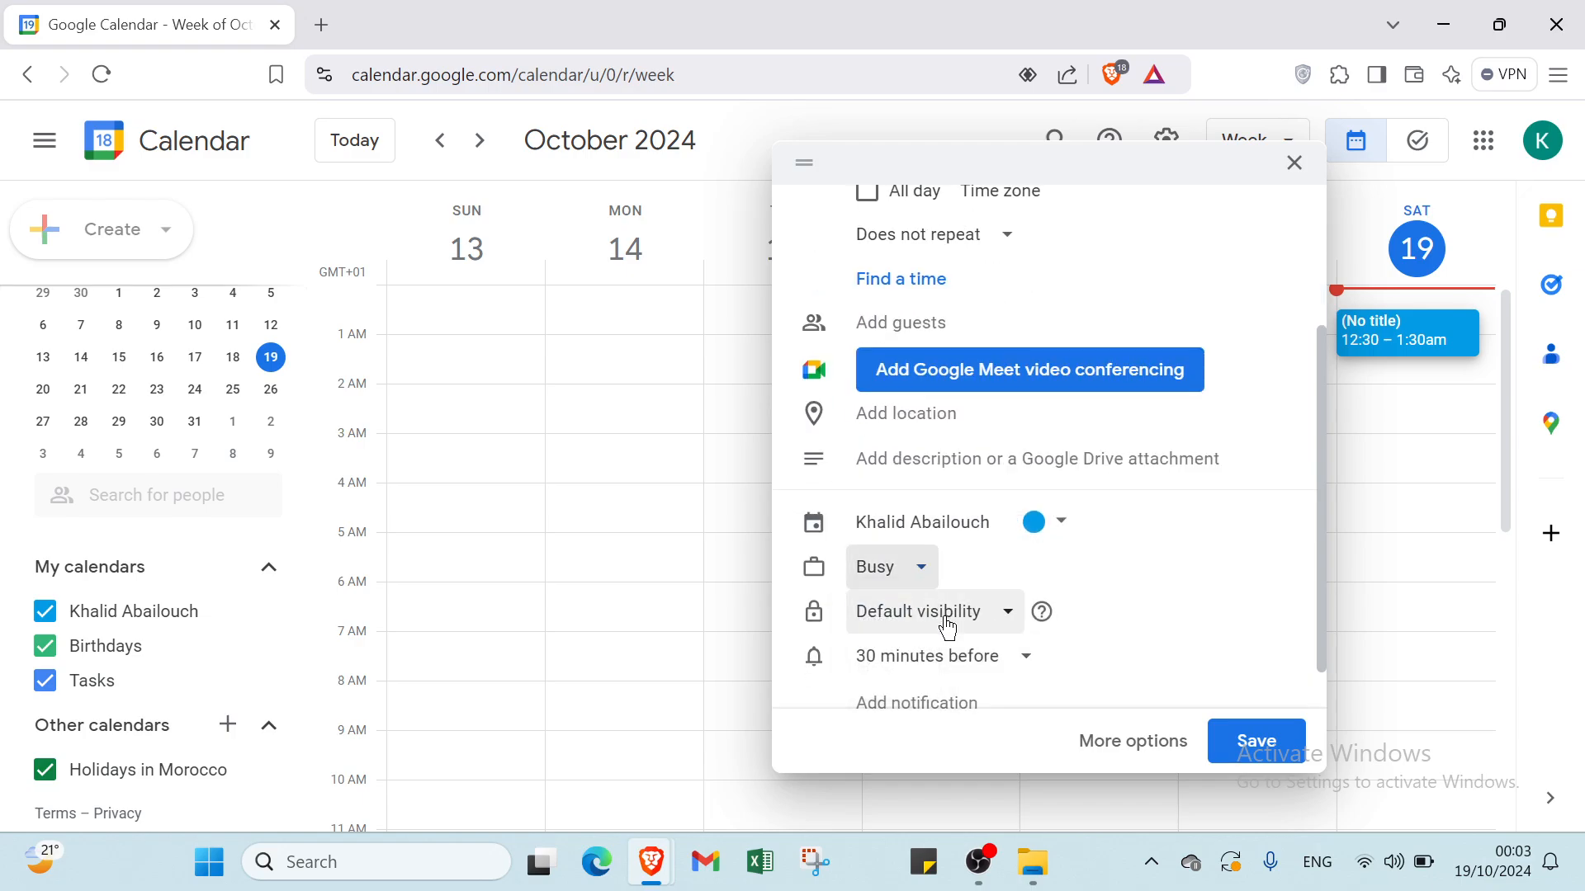
pyautogui.click(949, 630)
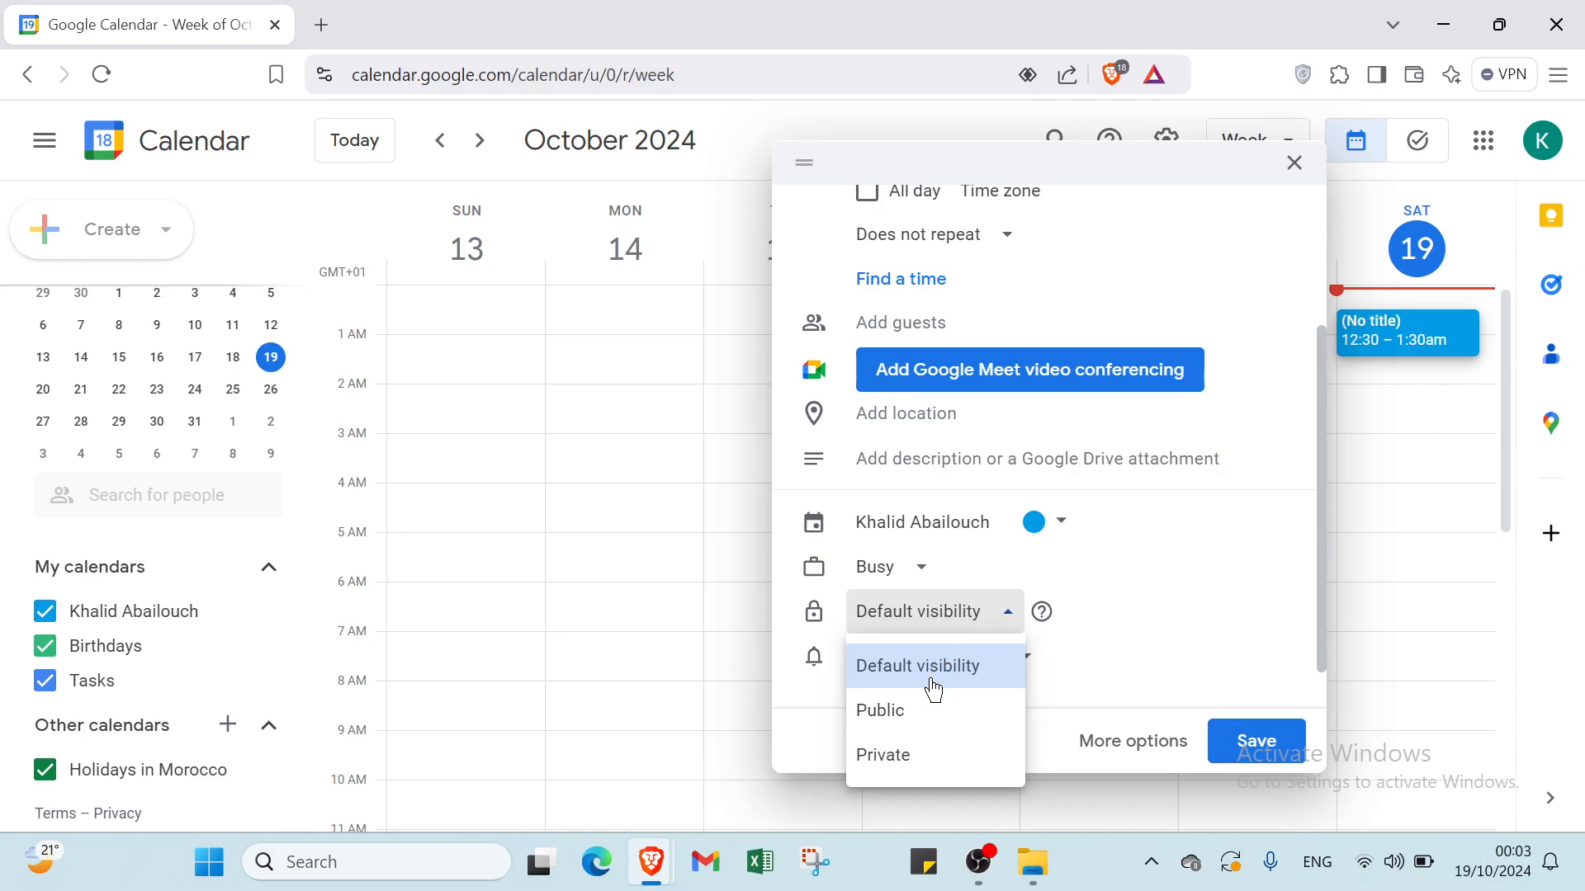
pyautogui.click(934, 629)
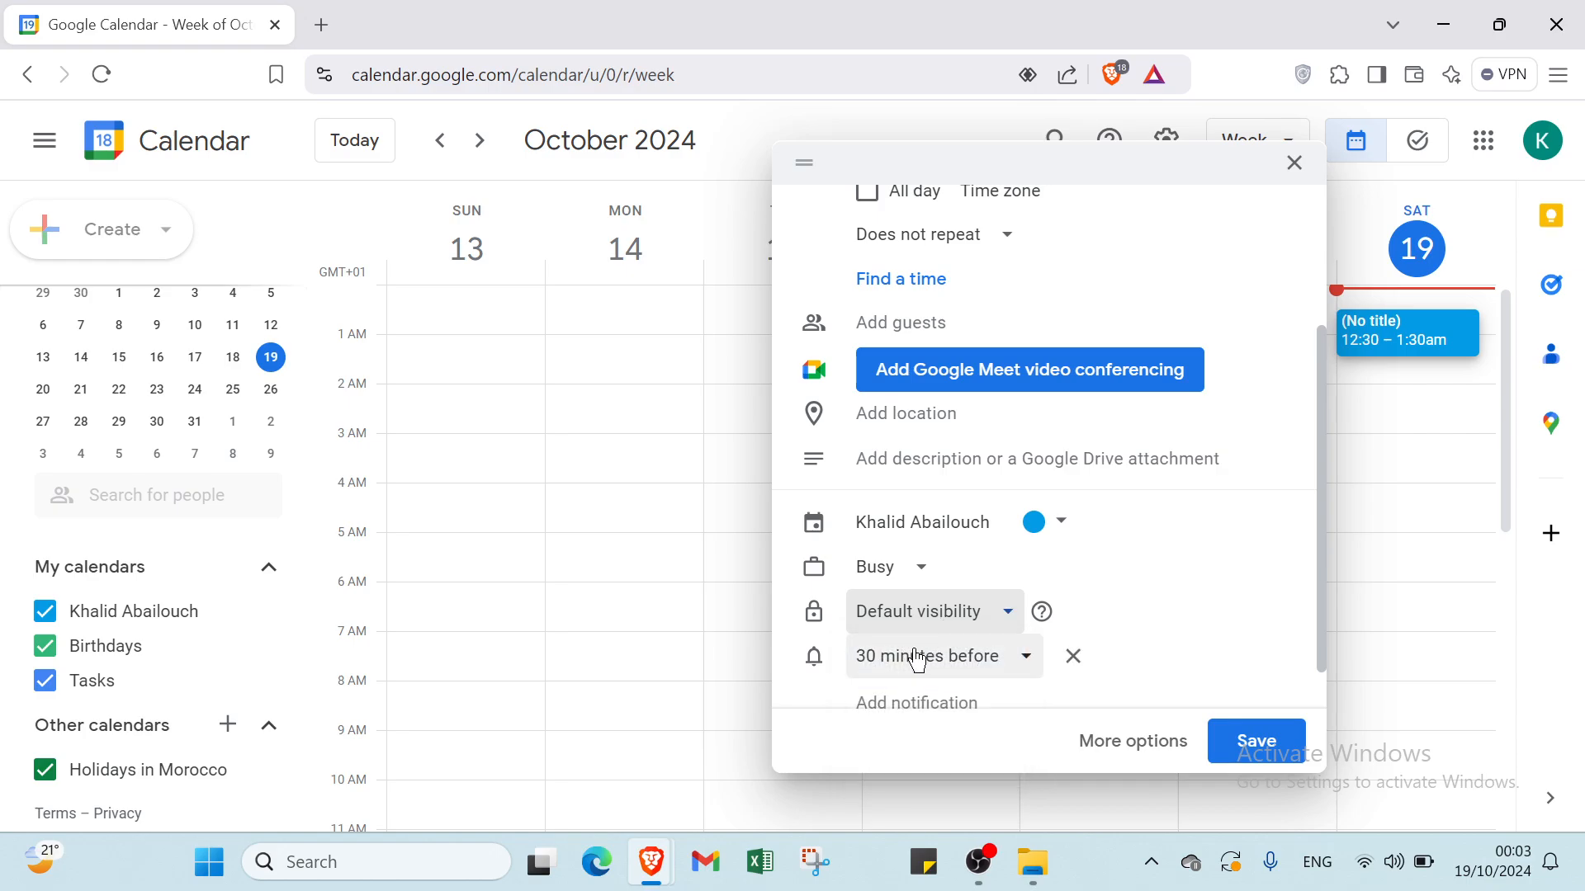
pyautogui.click(915, 659)
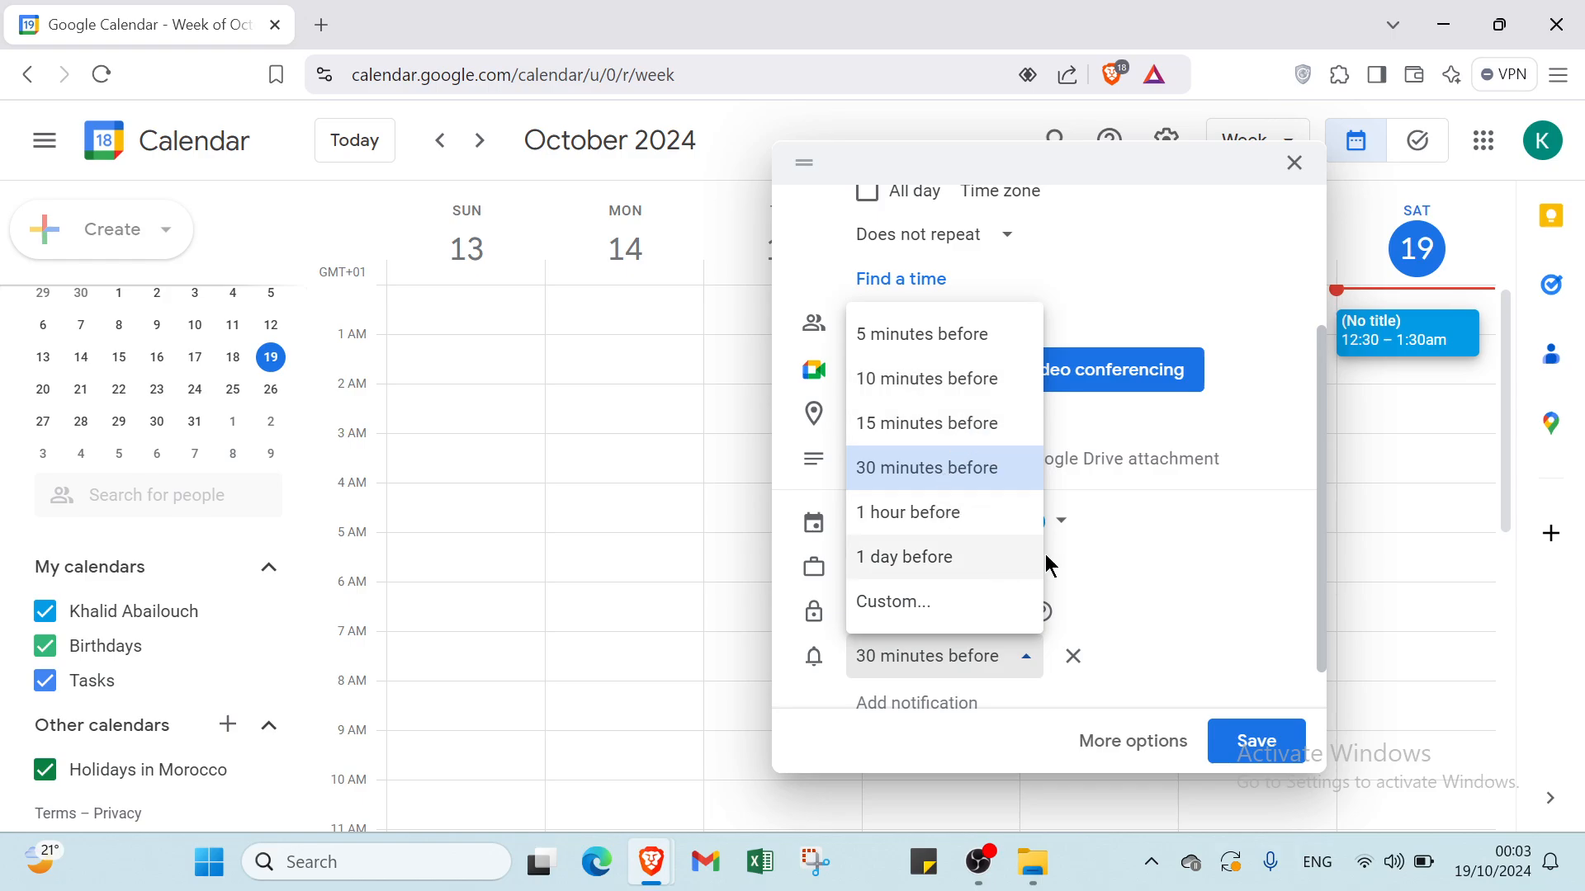
pyautogui.click(1106, 572)
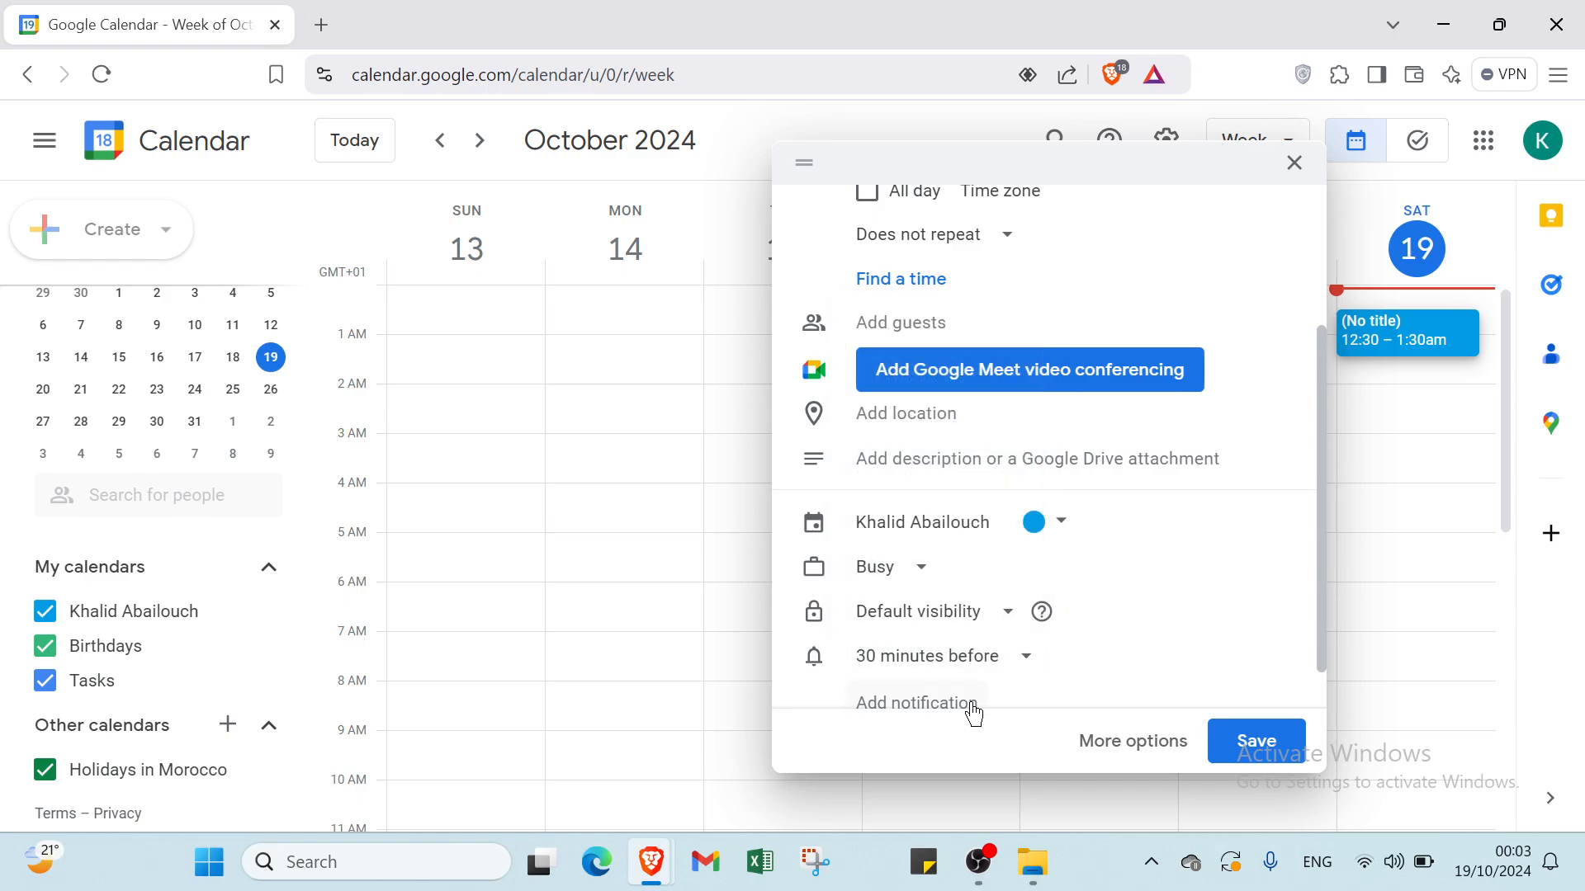
pyautogui.scroll(-1, 974, 712)
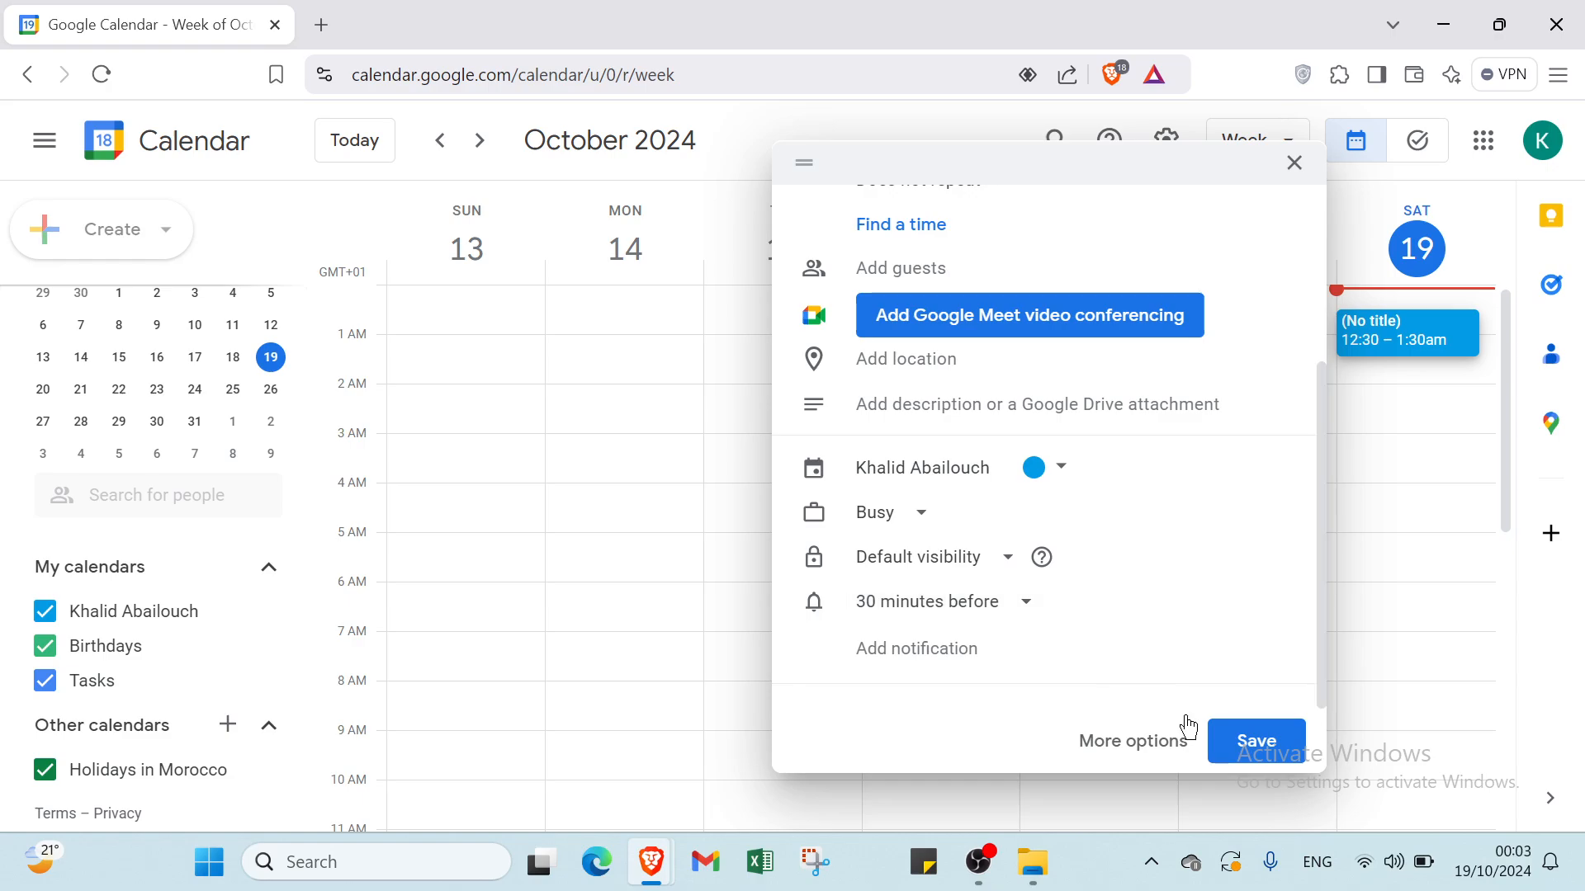
pyautogui.scroll(3, 1117, 512)
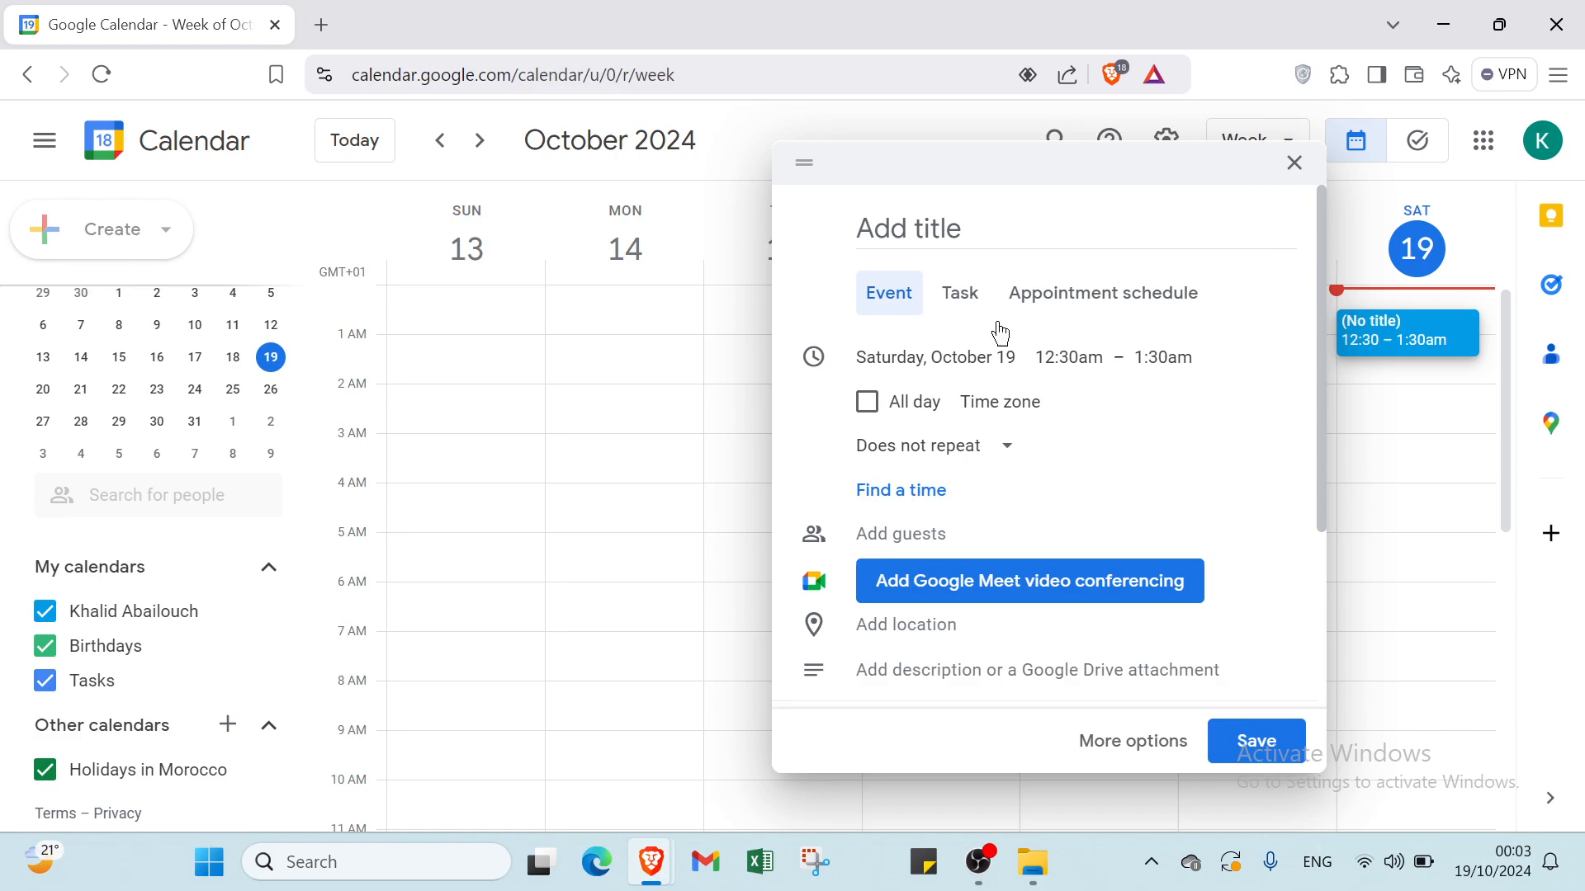
# - Switch the new entry from an event to a task, check its date field and mark it as all day
pyautogui.click(966, 293)
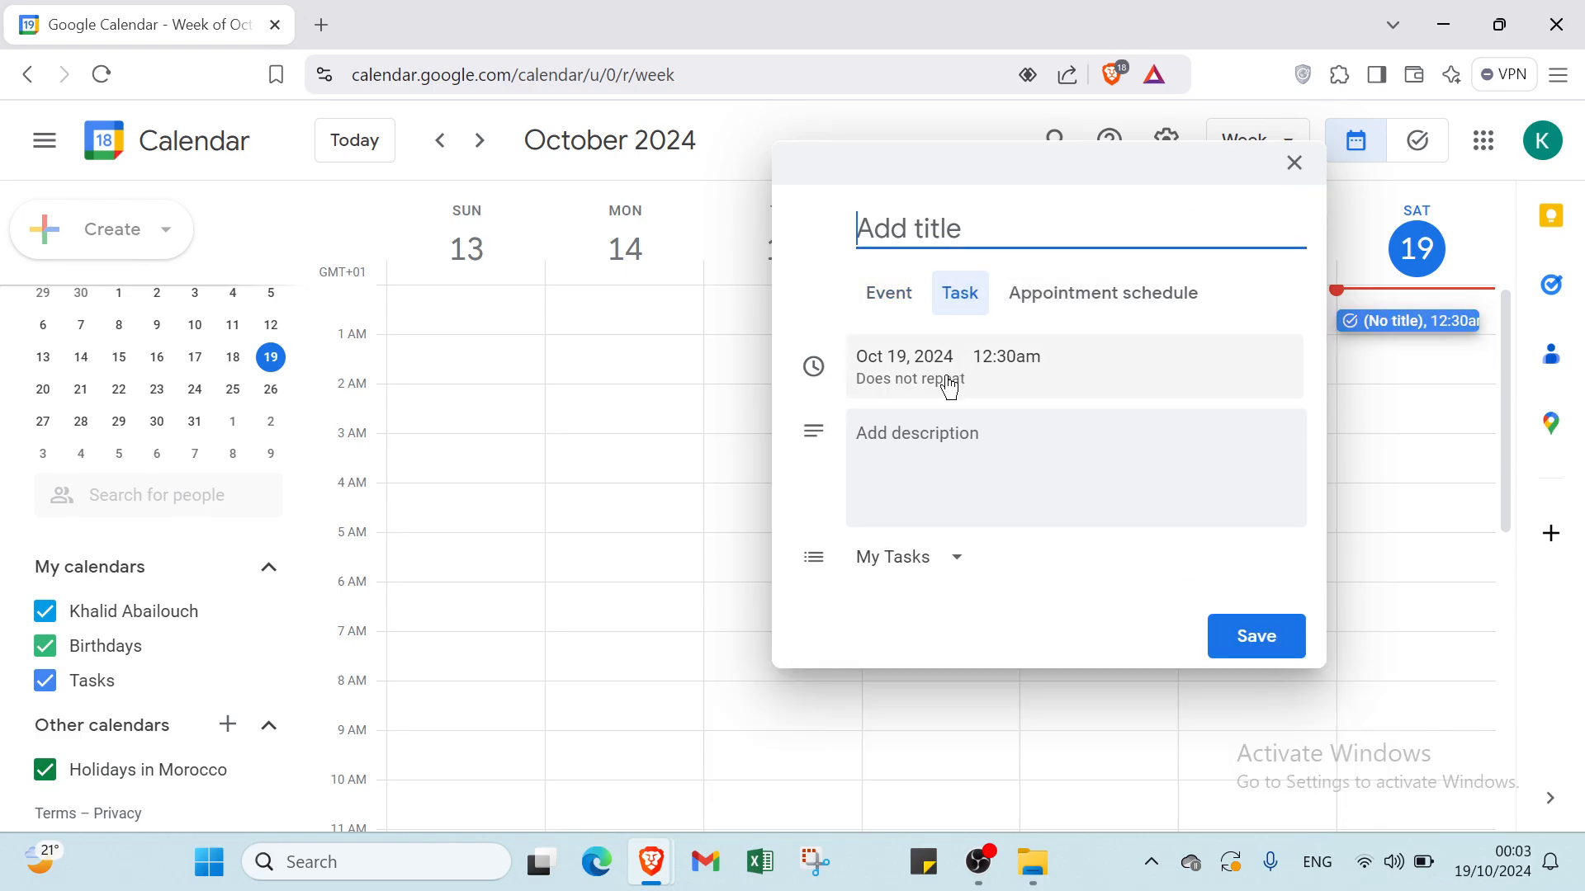
pyautogui.click(908, 357)
pyautogui.click(1106, 342)
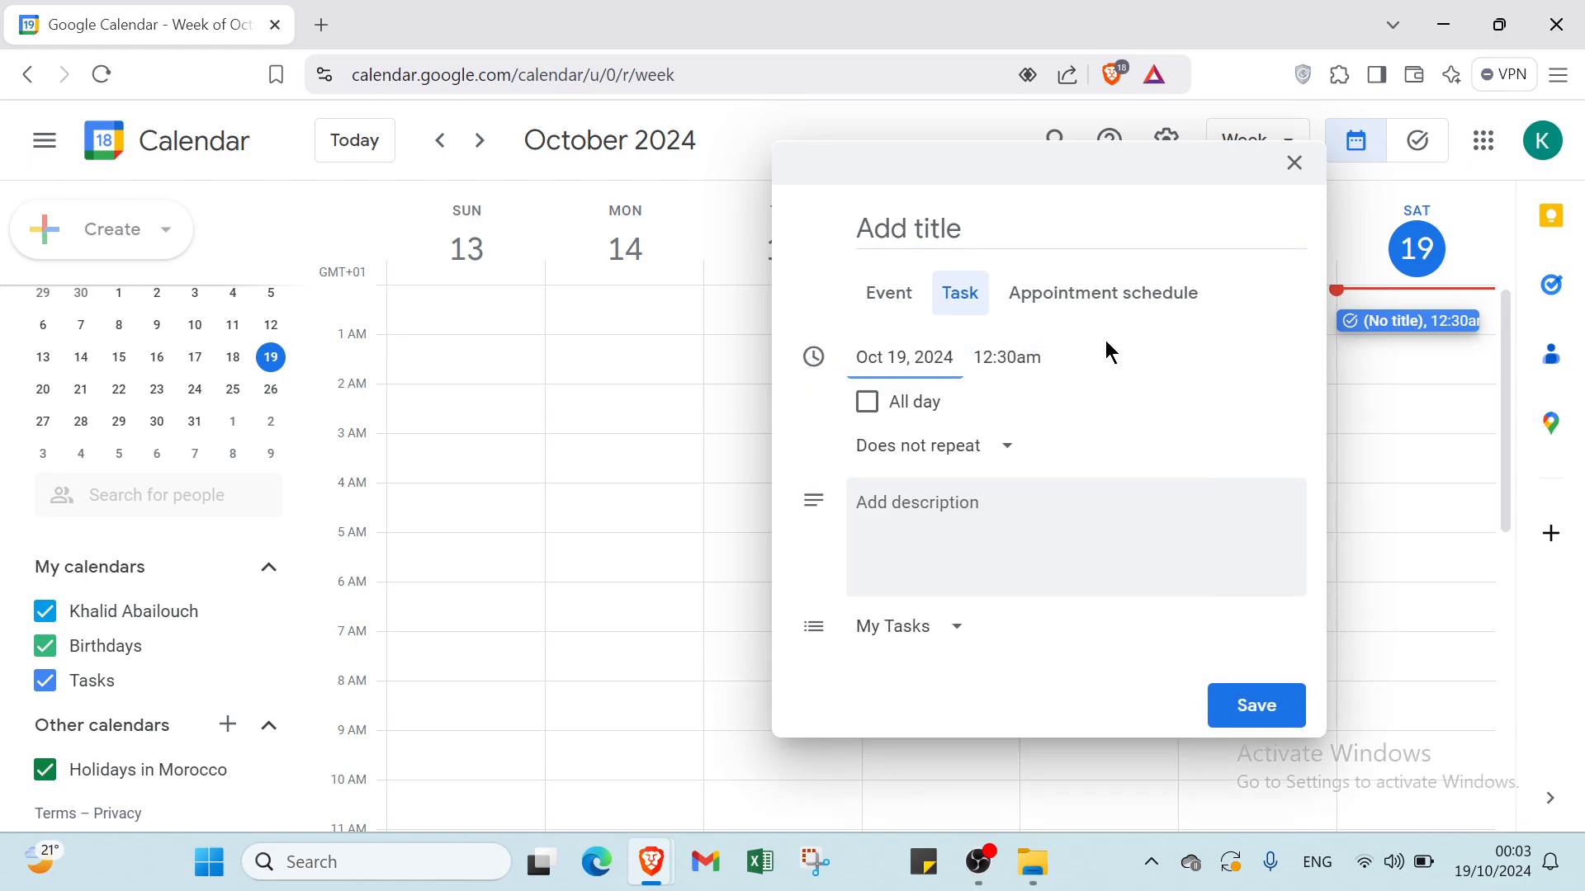
pyautogui.click(867, 402)
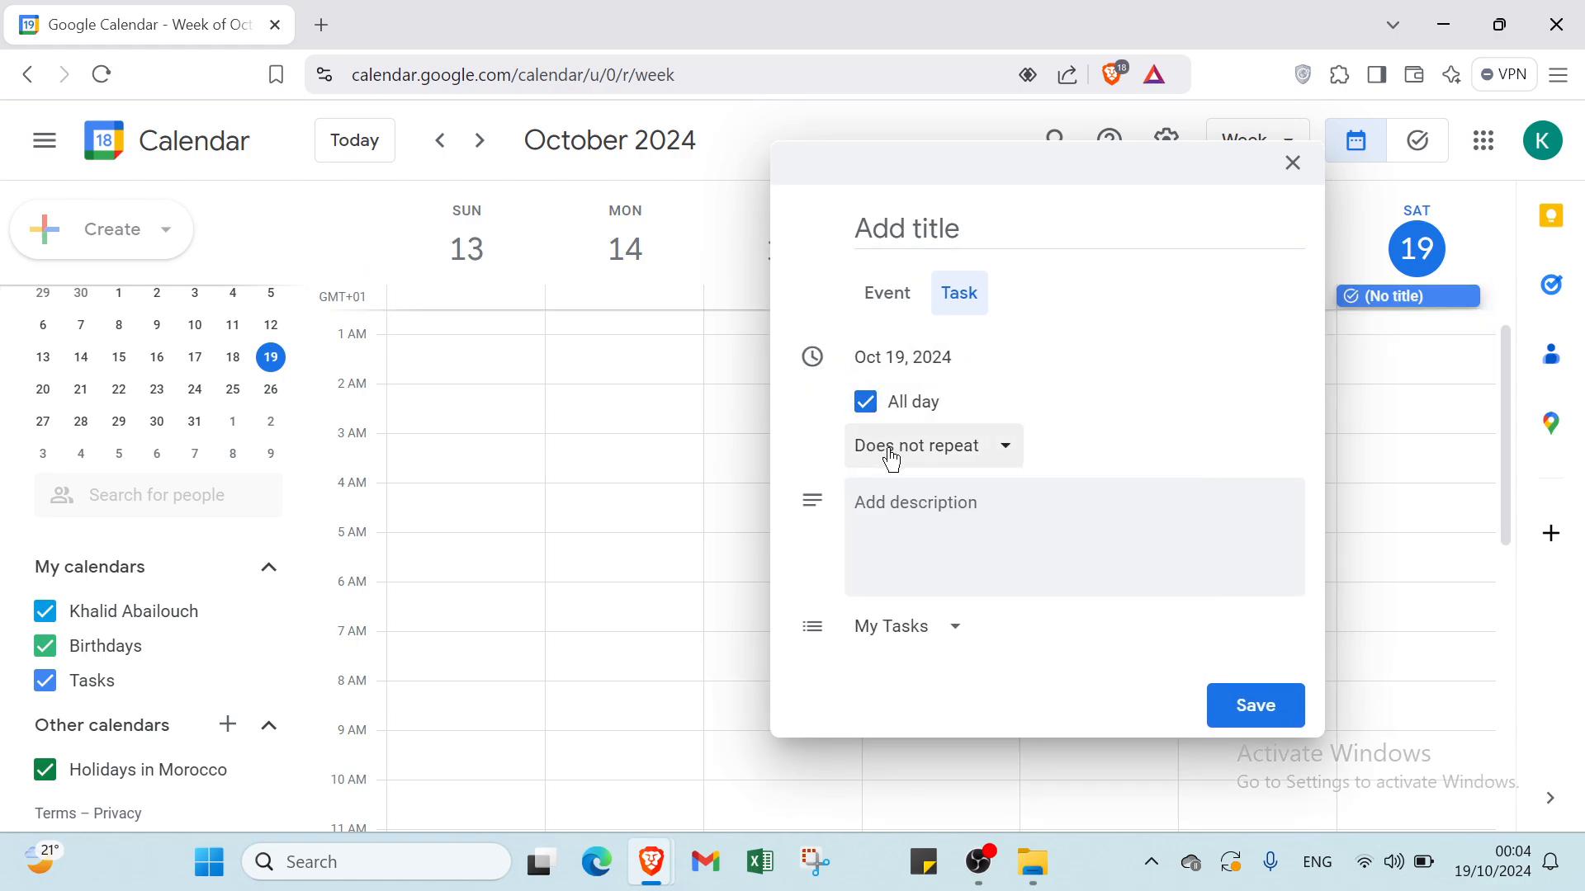
# - Review the task's repeat, description and task list options, and close the draft without saving
pyautogui.click(898, 450)
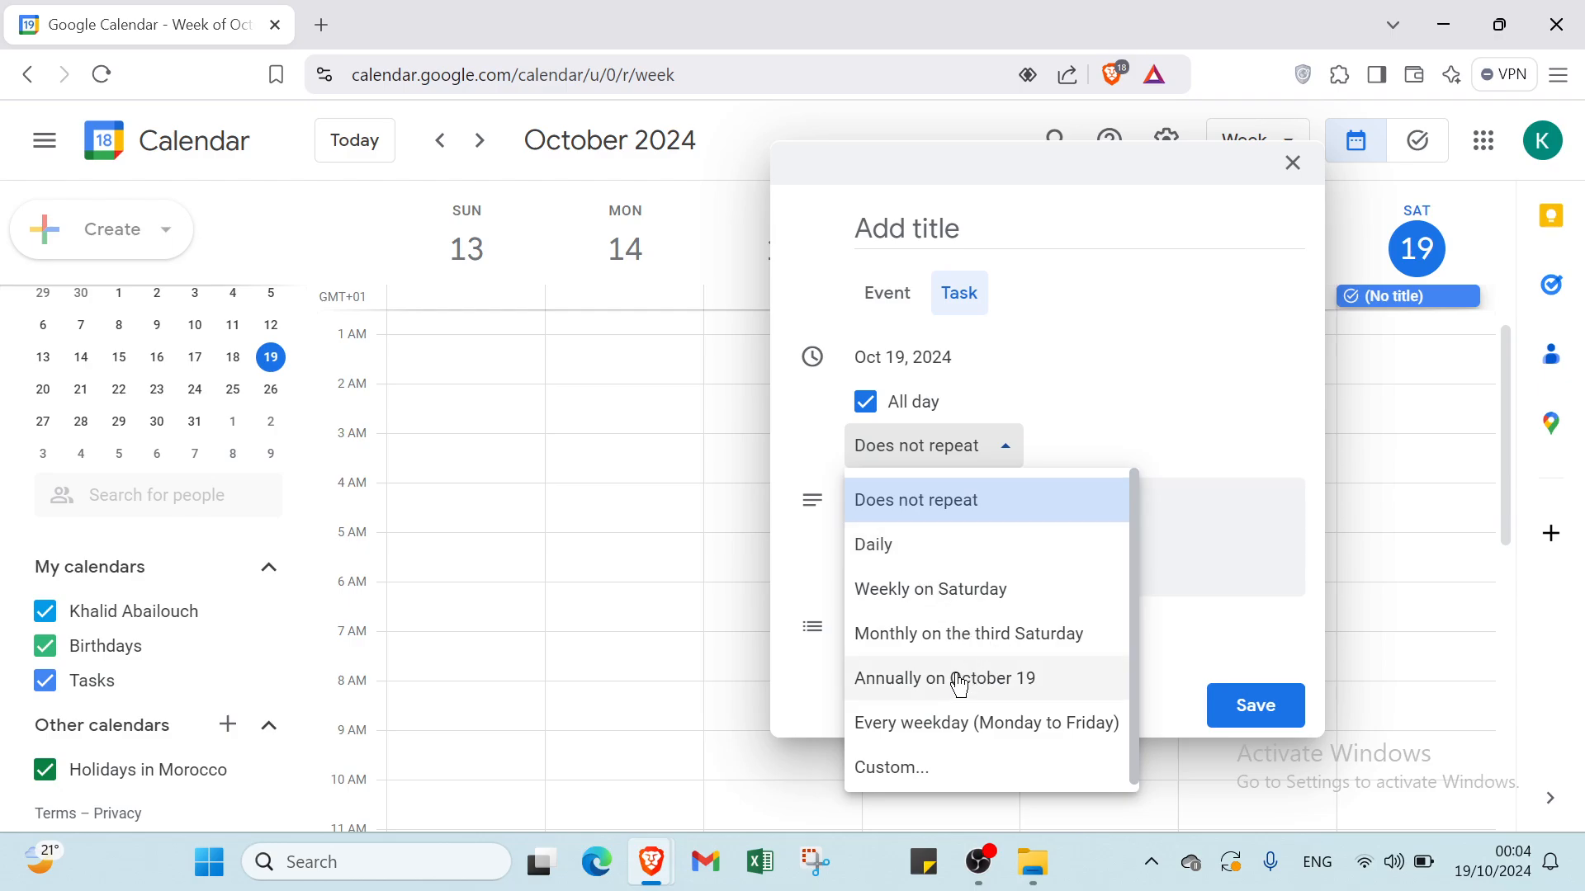
pyautogui.click(1148, 435)
pyautogui.click(942, 507)
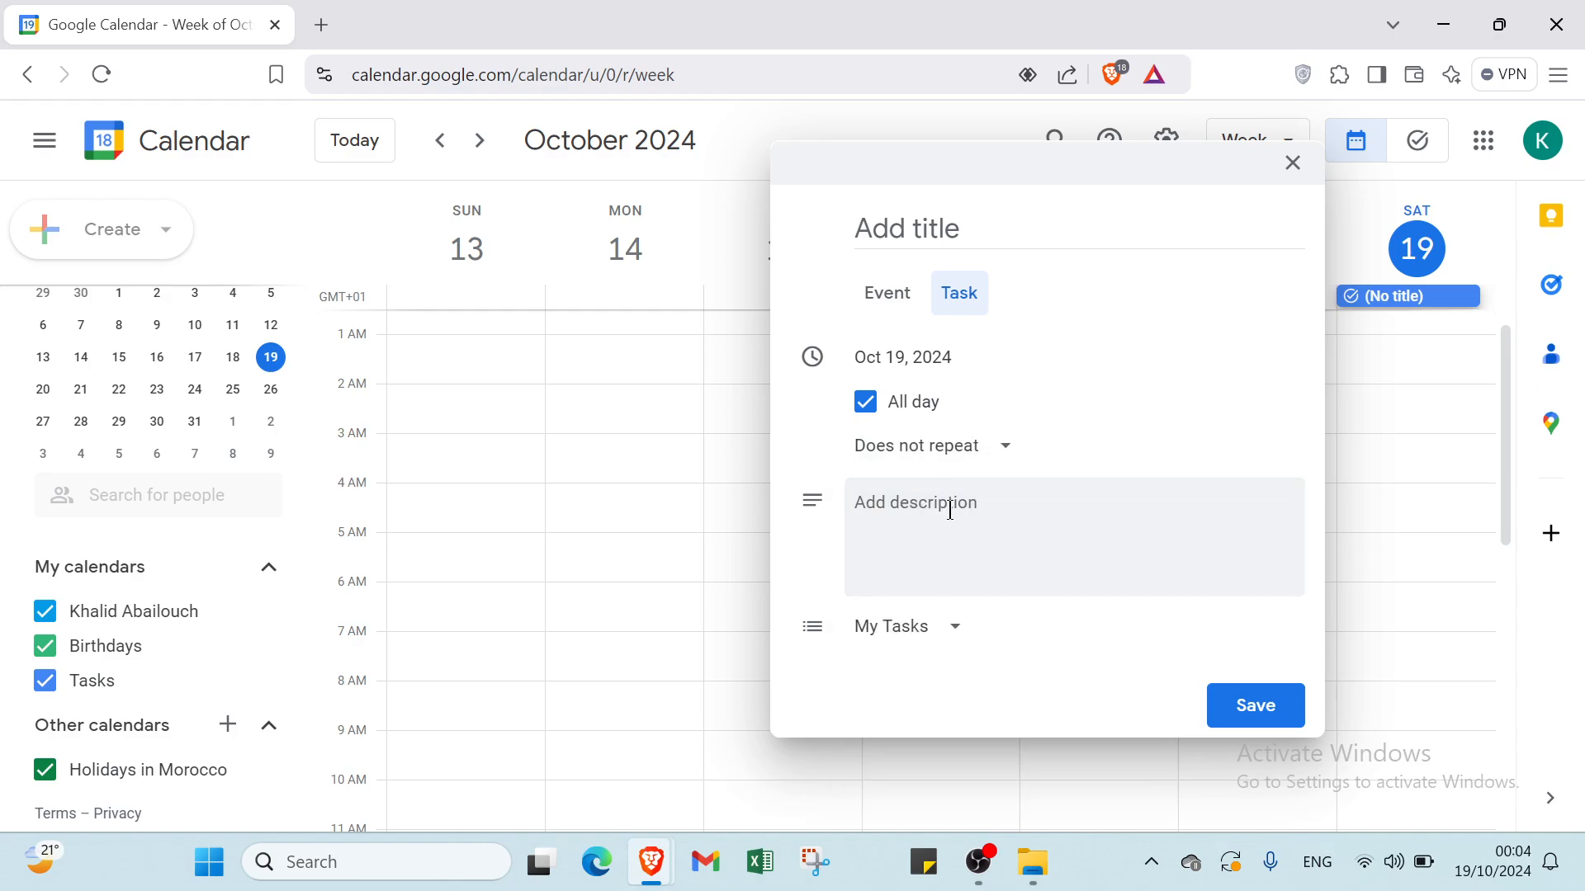
pyautogui.click(949, 628)
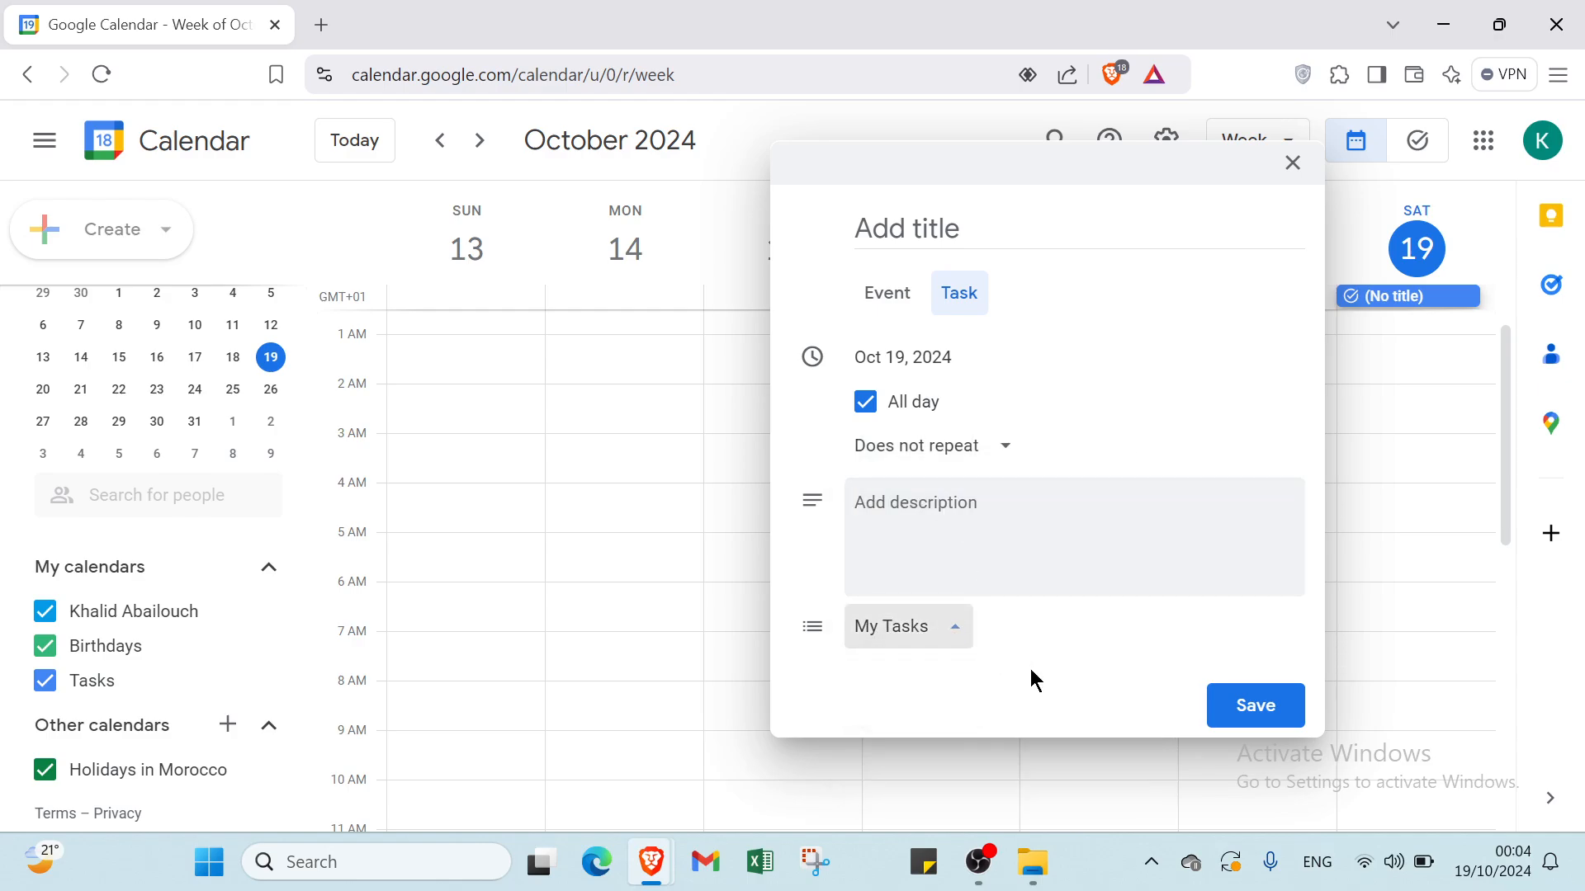
pyautogui.click(1299, 171)
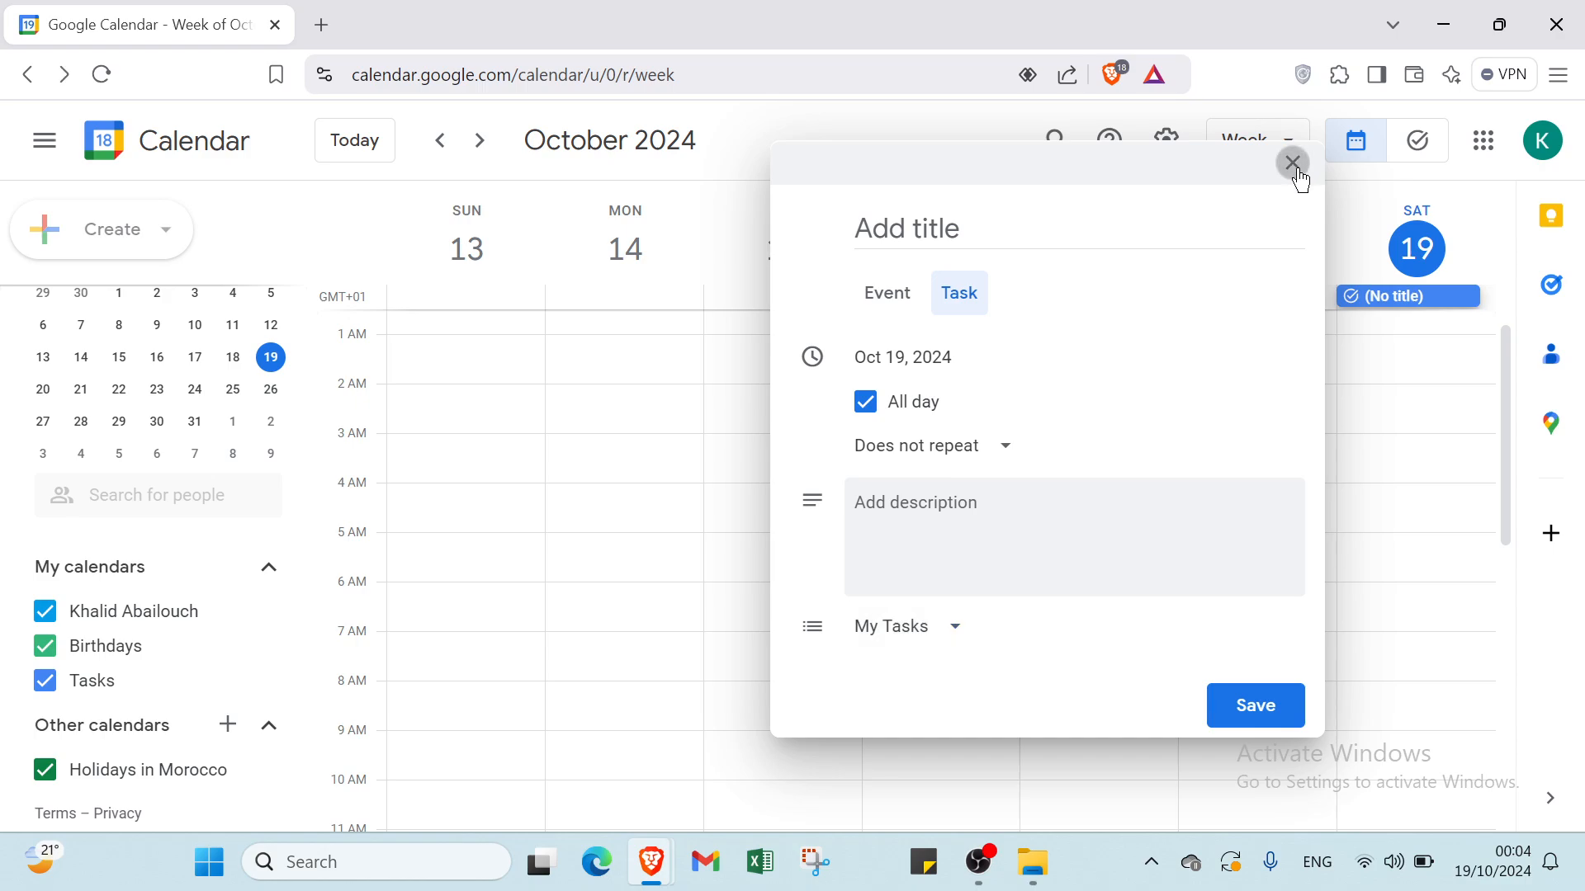
# - Start creating an appointment schedule and review its appointment duration options, keeping 1 hour
pyautogui.click(161, 232)
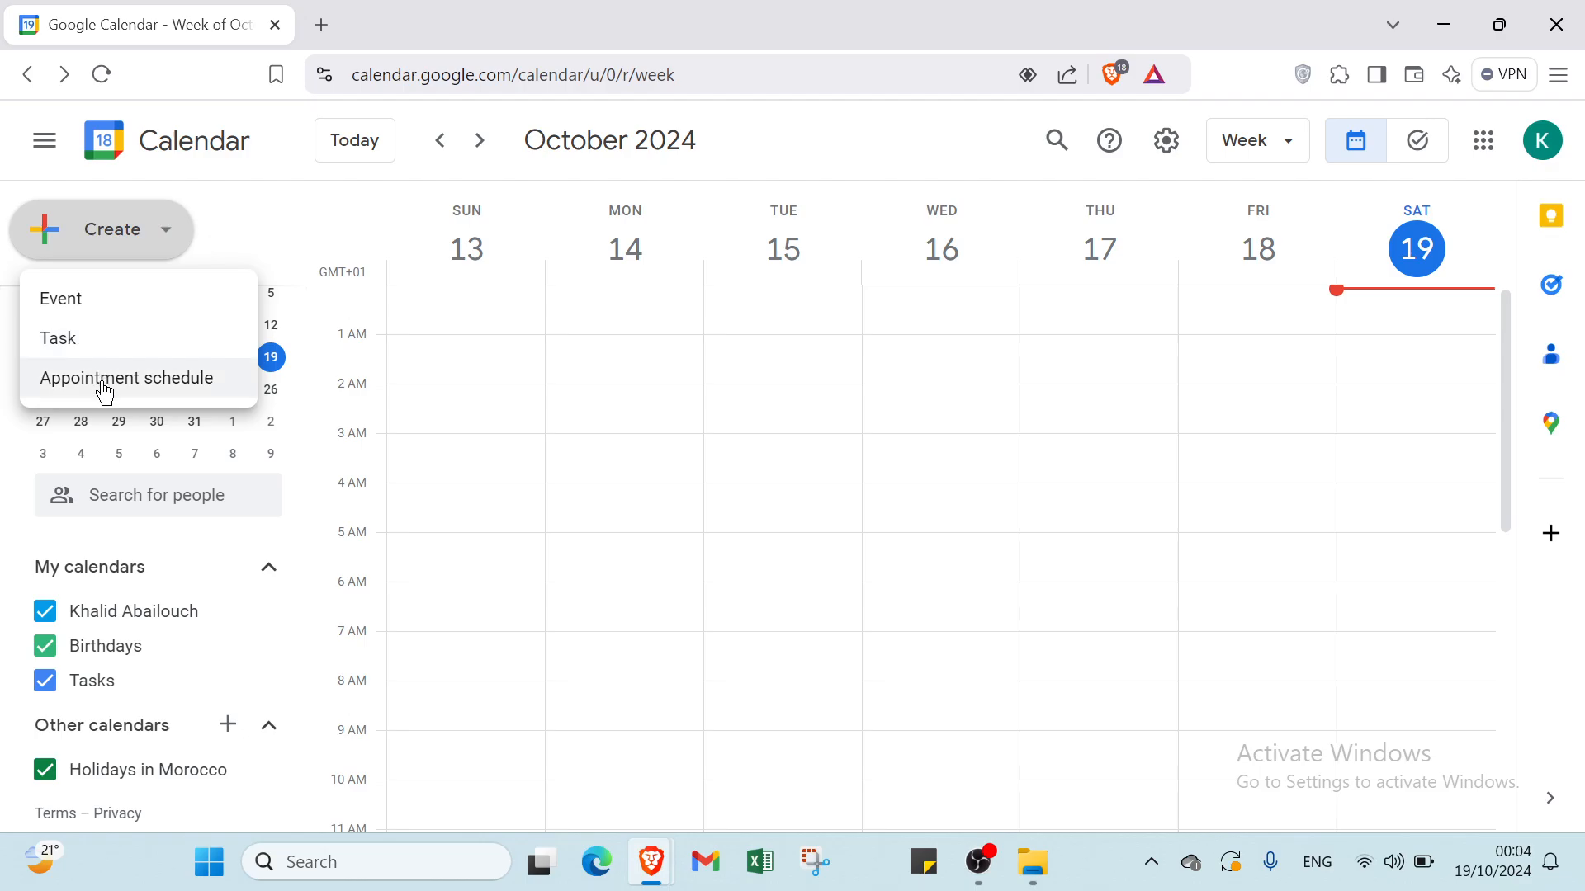
pyautogui.click(149, 396)
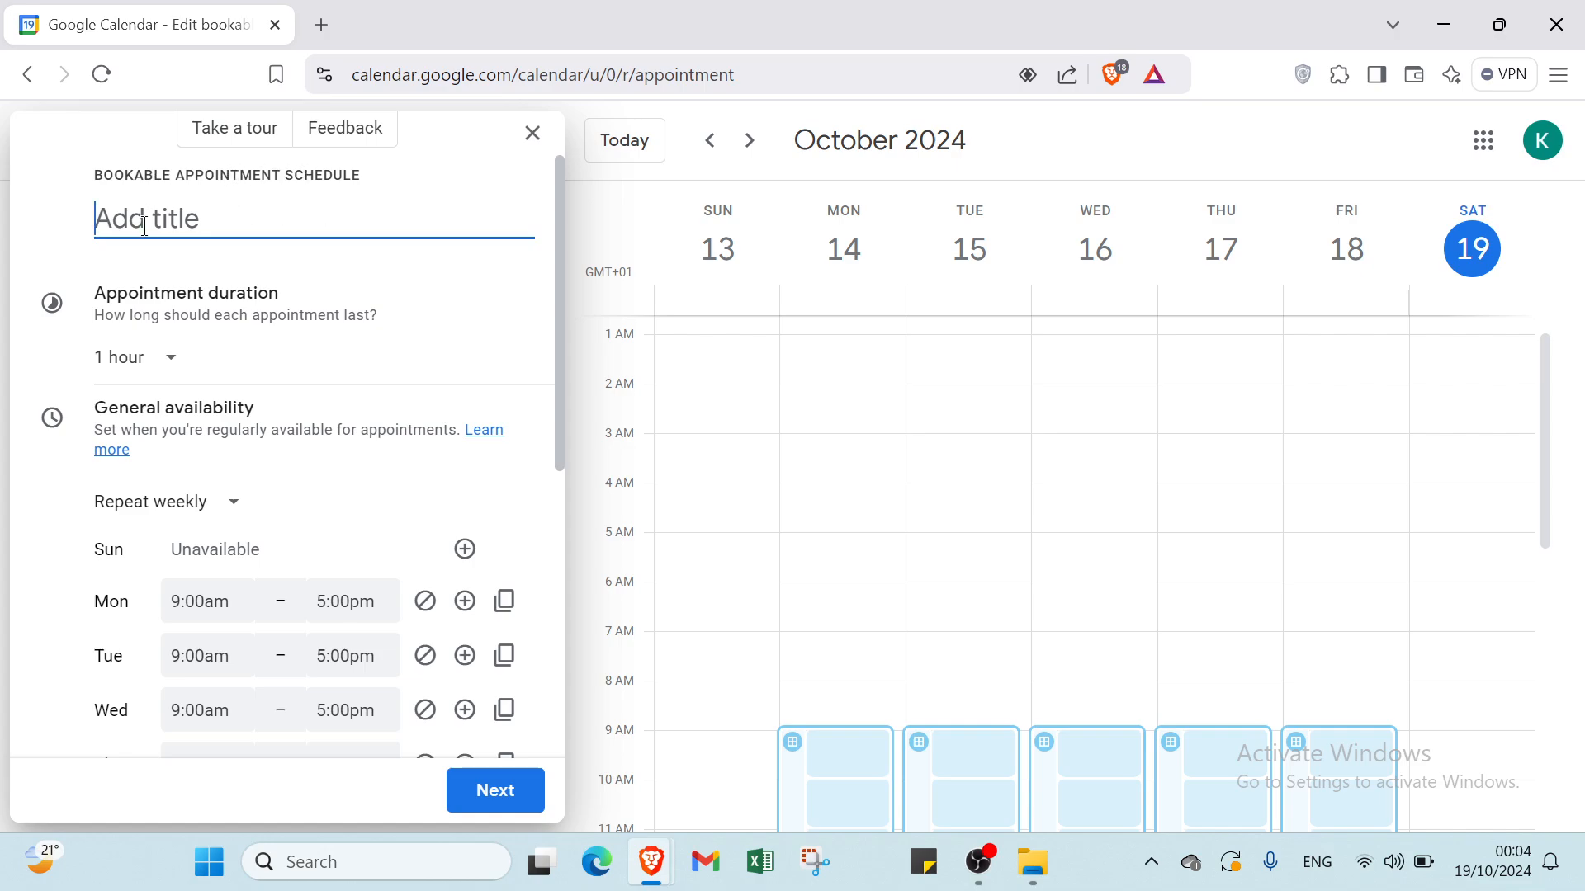
pyautogui.click(163, 358)
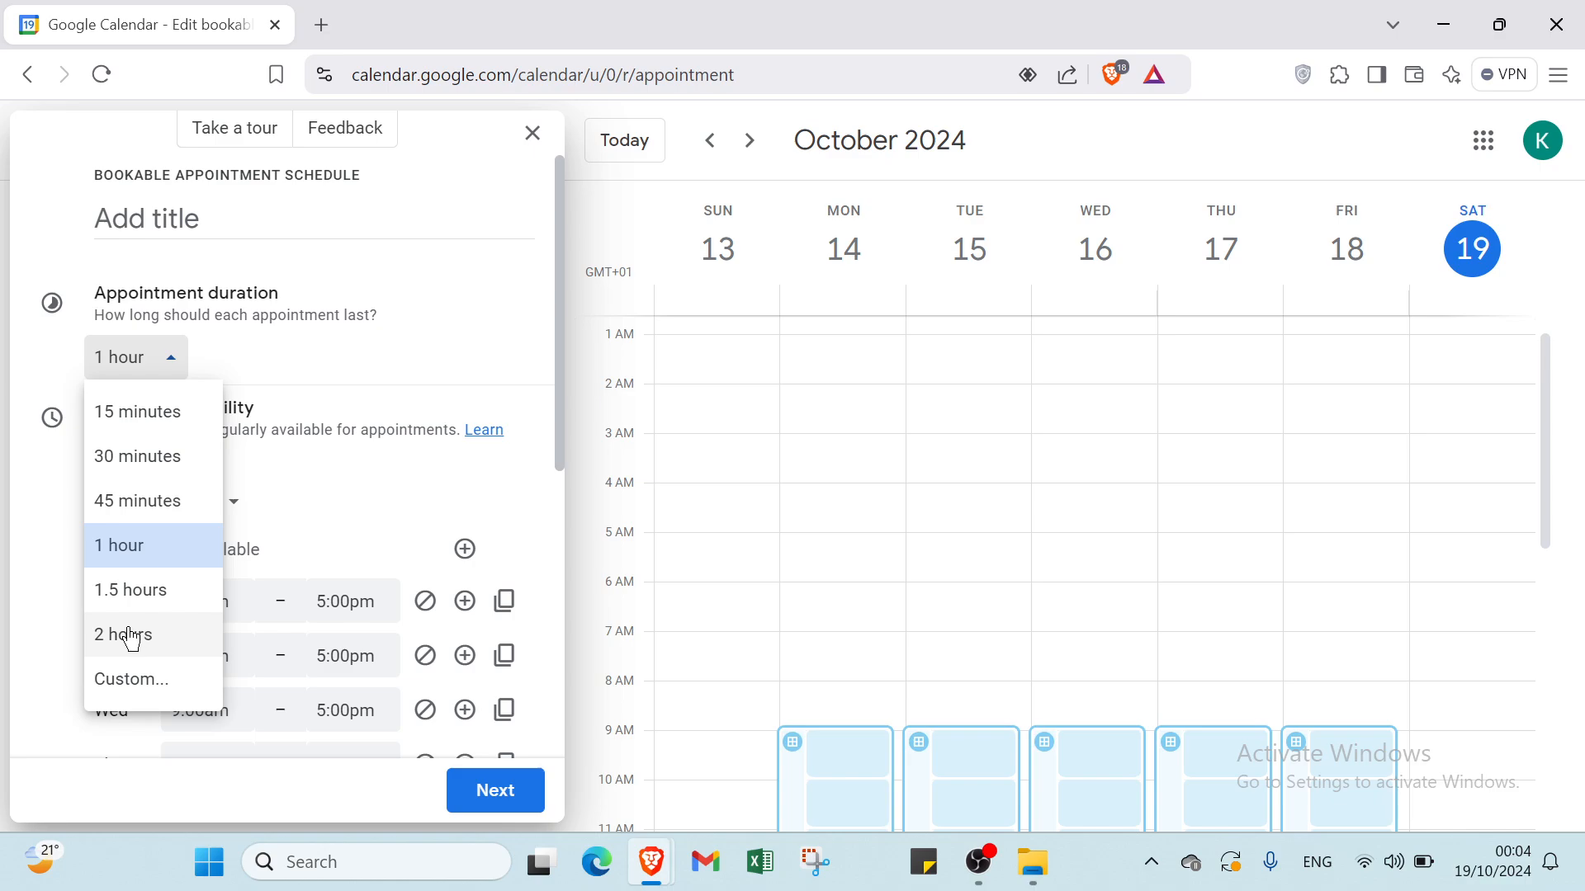
pyautogui.click(284, 370)
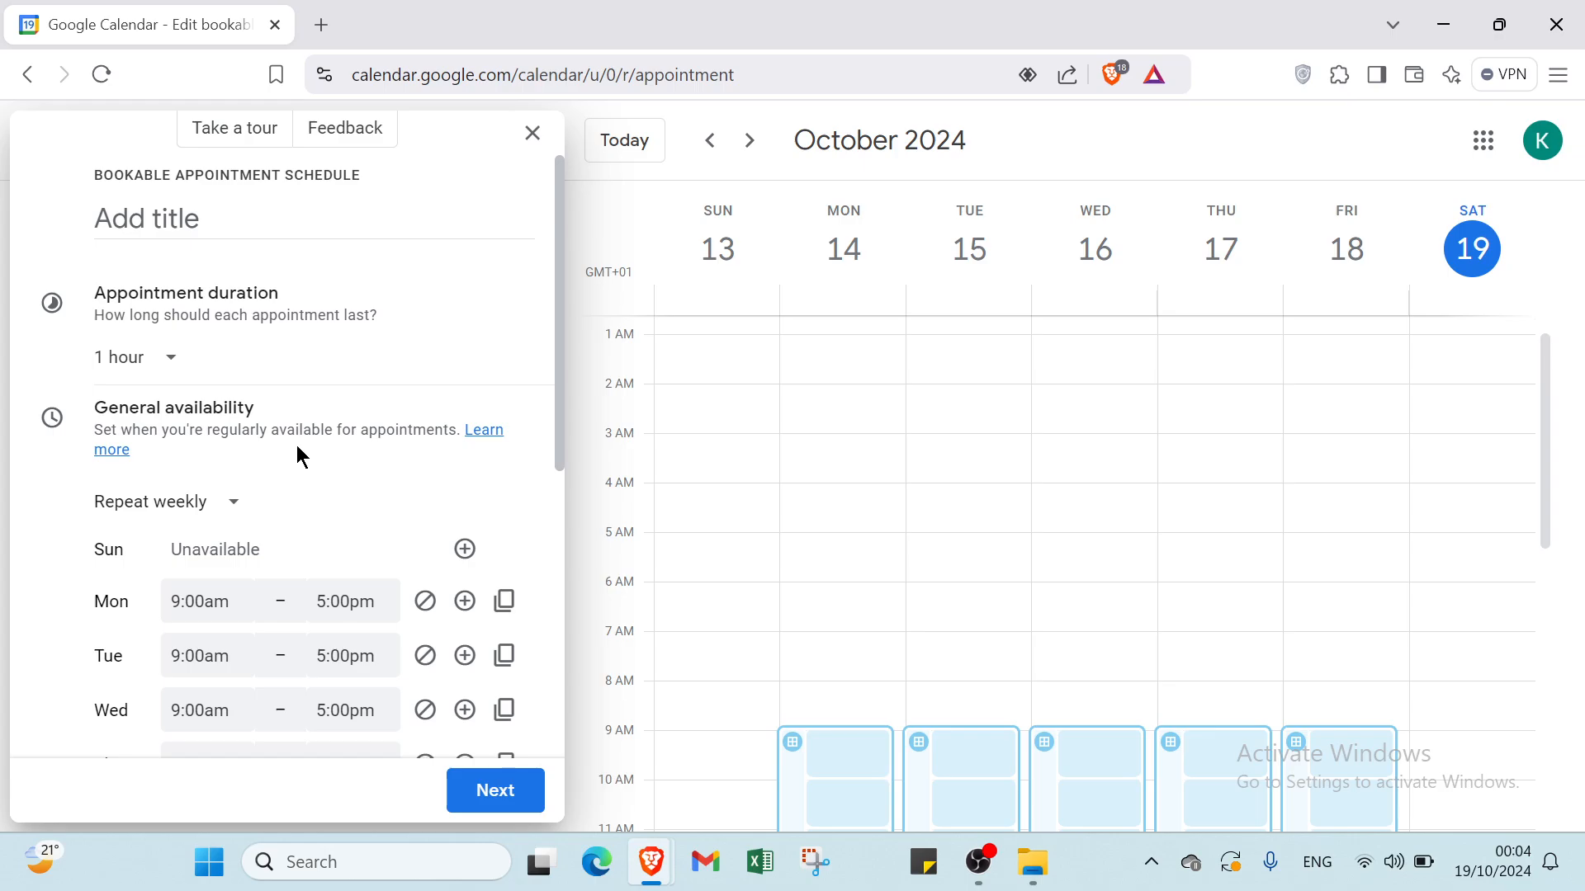
# - Set the appointment availability to Does not repeat and view its date picker, keeping Oct 19, 2024
pyautogui.click(203, 502)
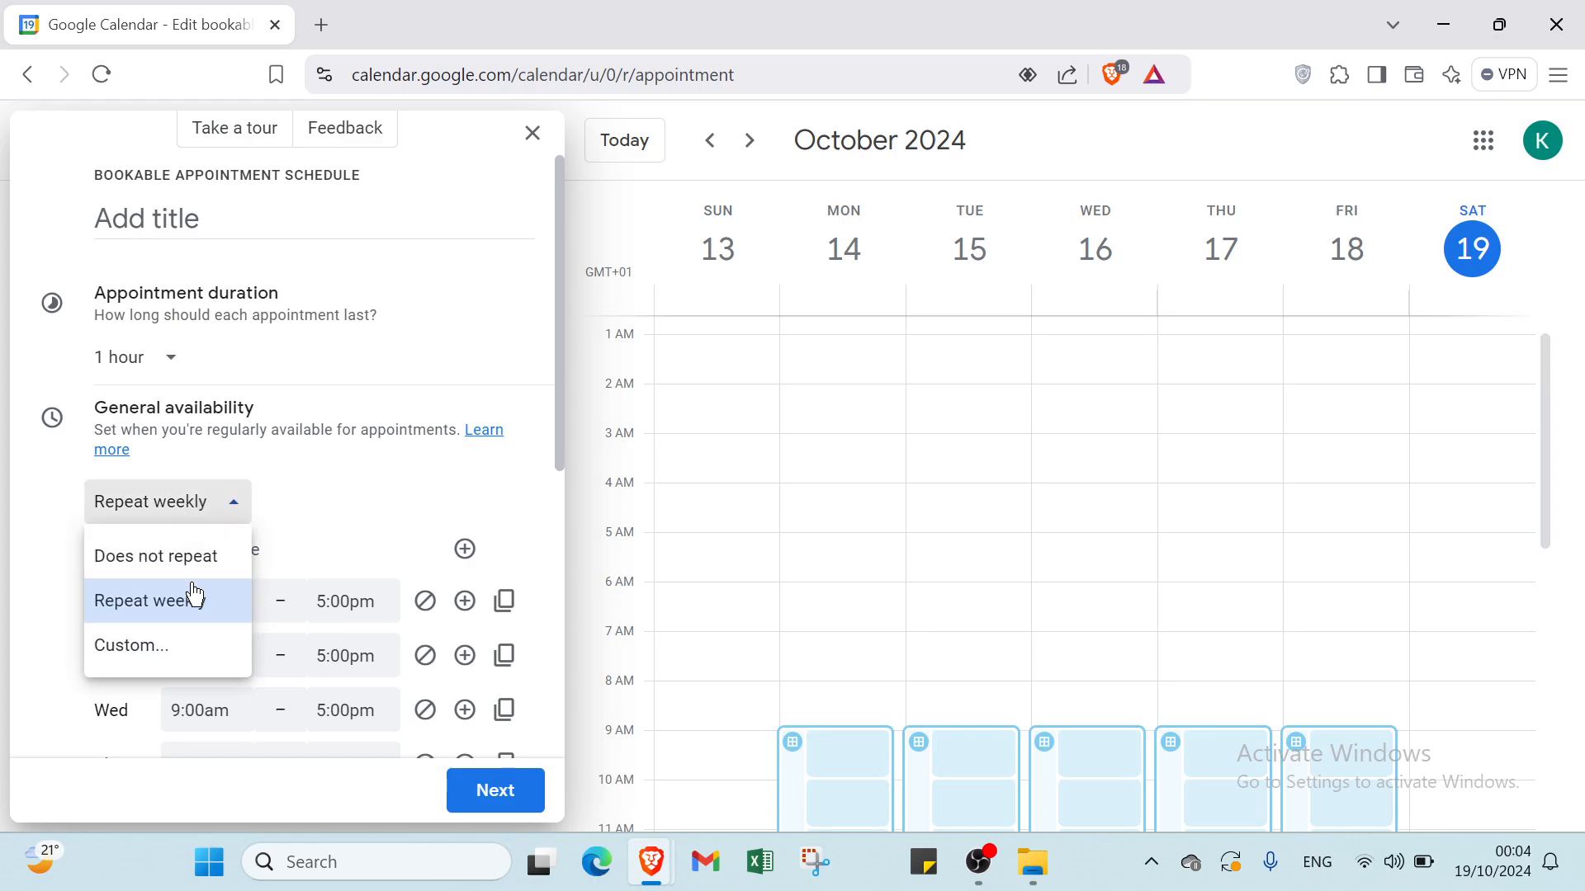
pyautogui.click(169, 557)
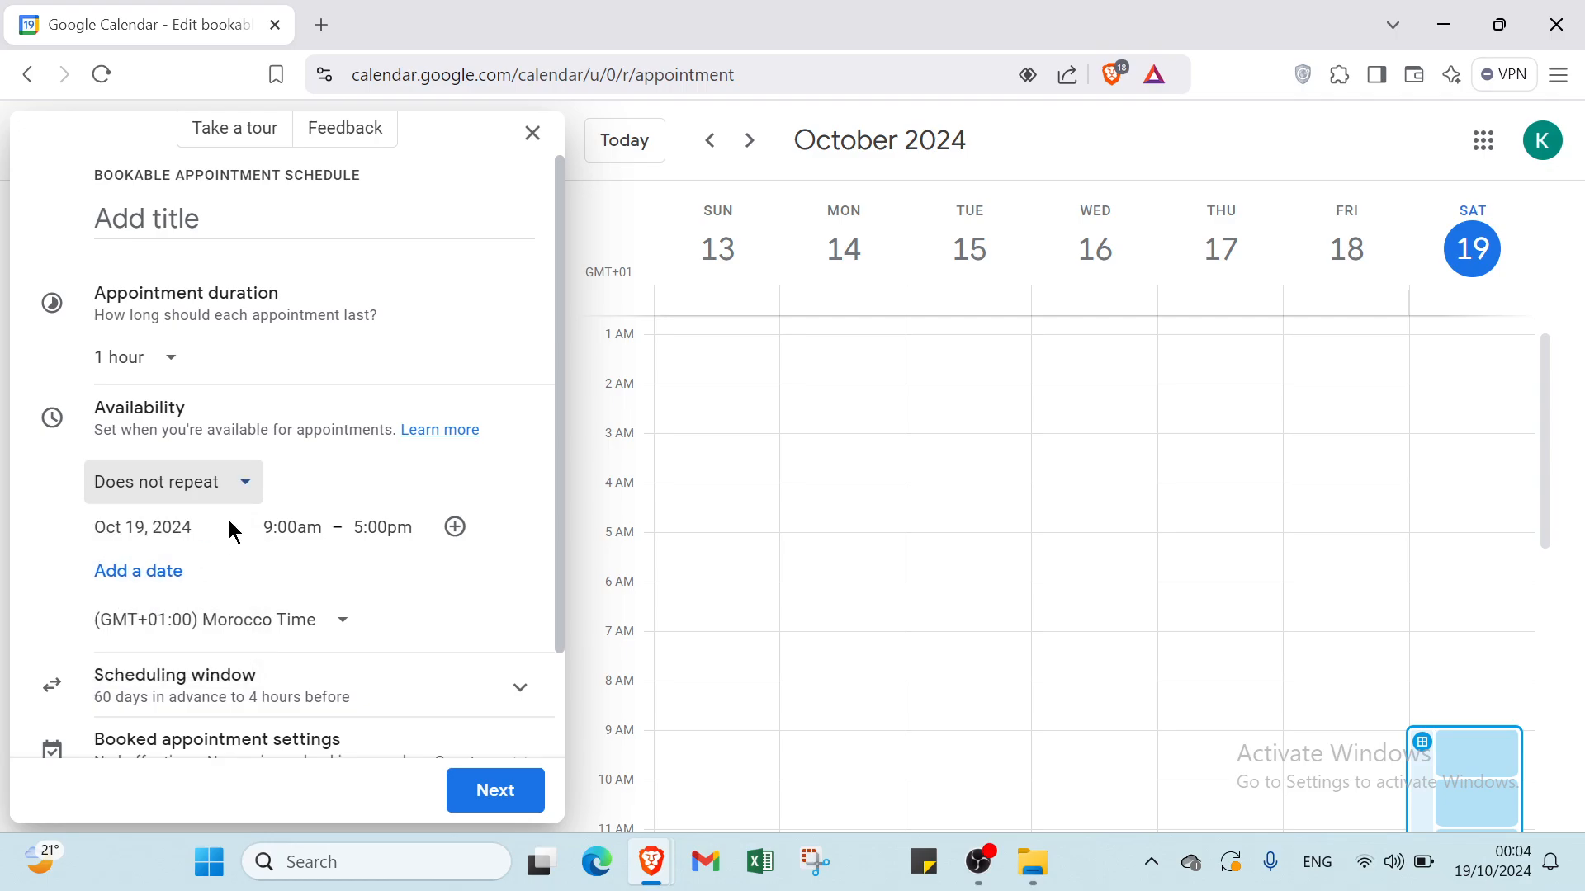
pyautogui.click(160, 531)
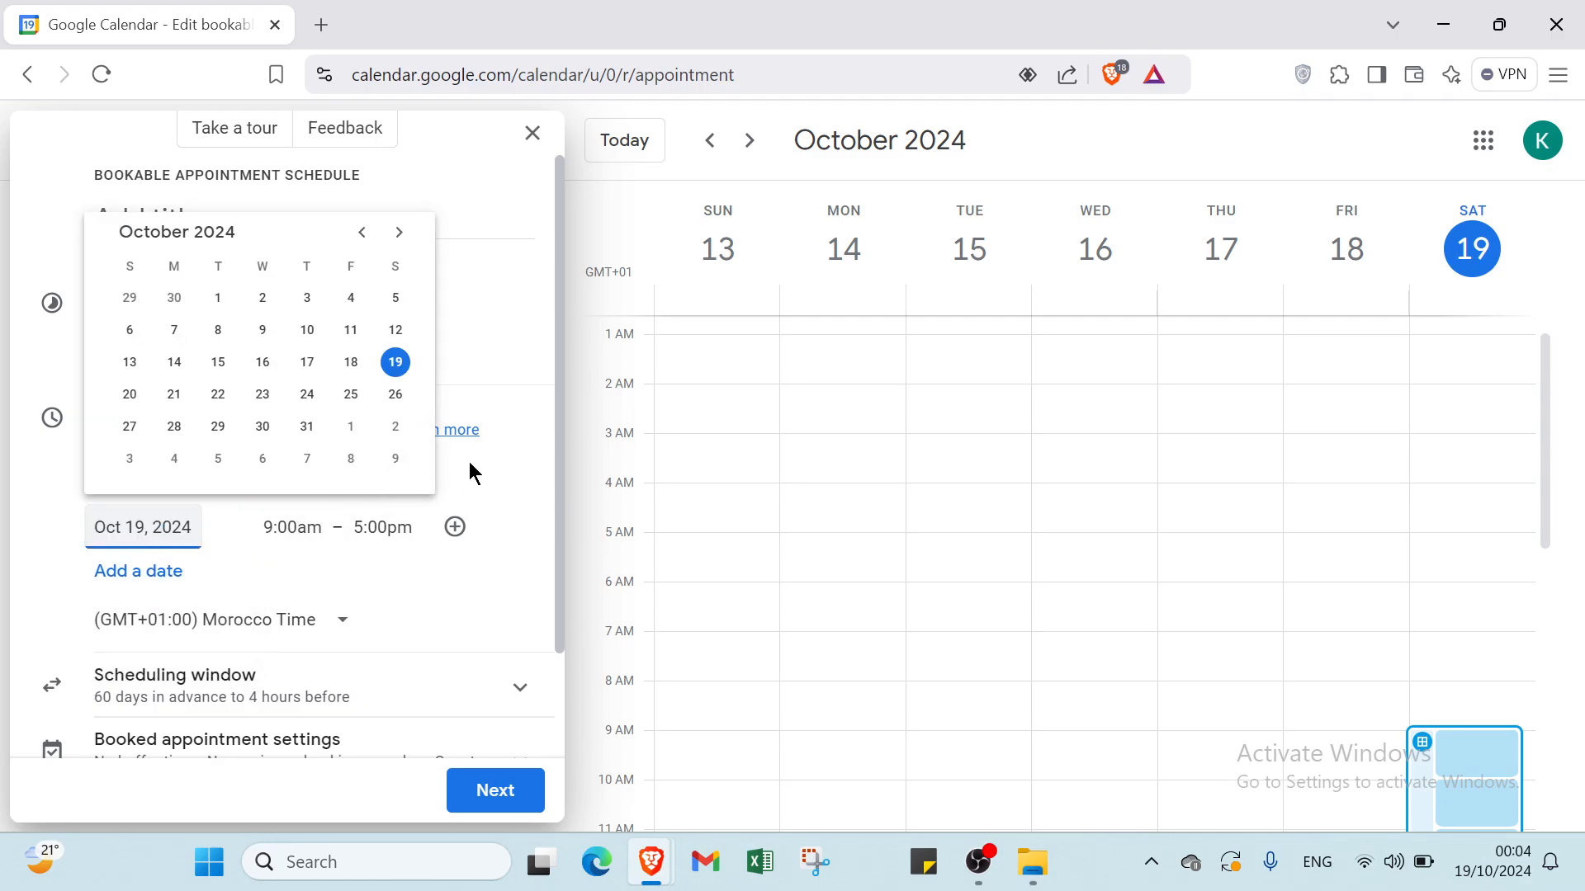
pyautogui.click(381, 499)
# - Set the availability hours on Oct 19, 2024 from 8:00am to 10:00pm
pyautogui.click(315, 508)
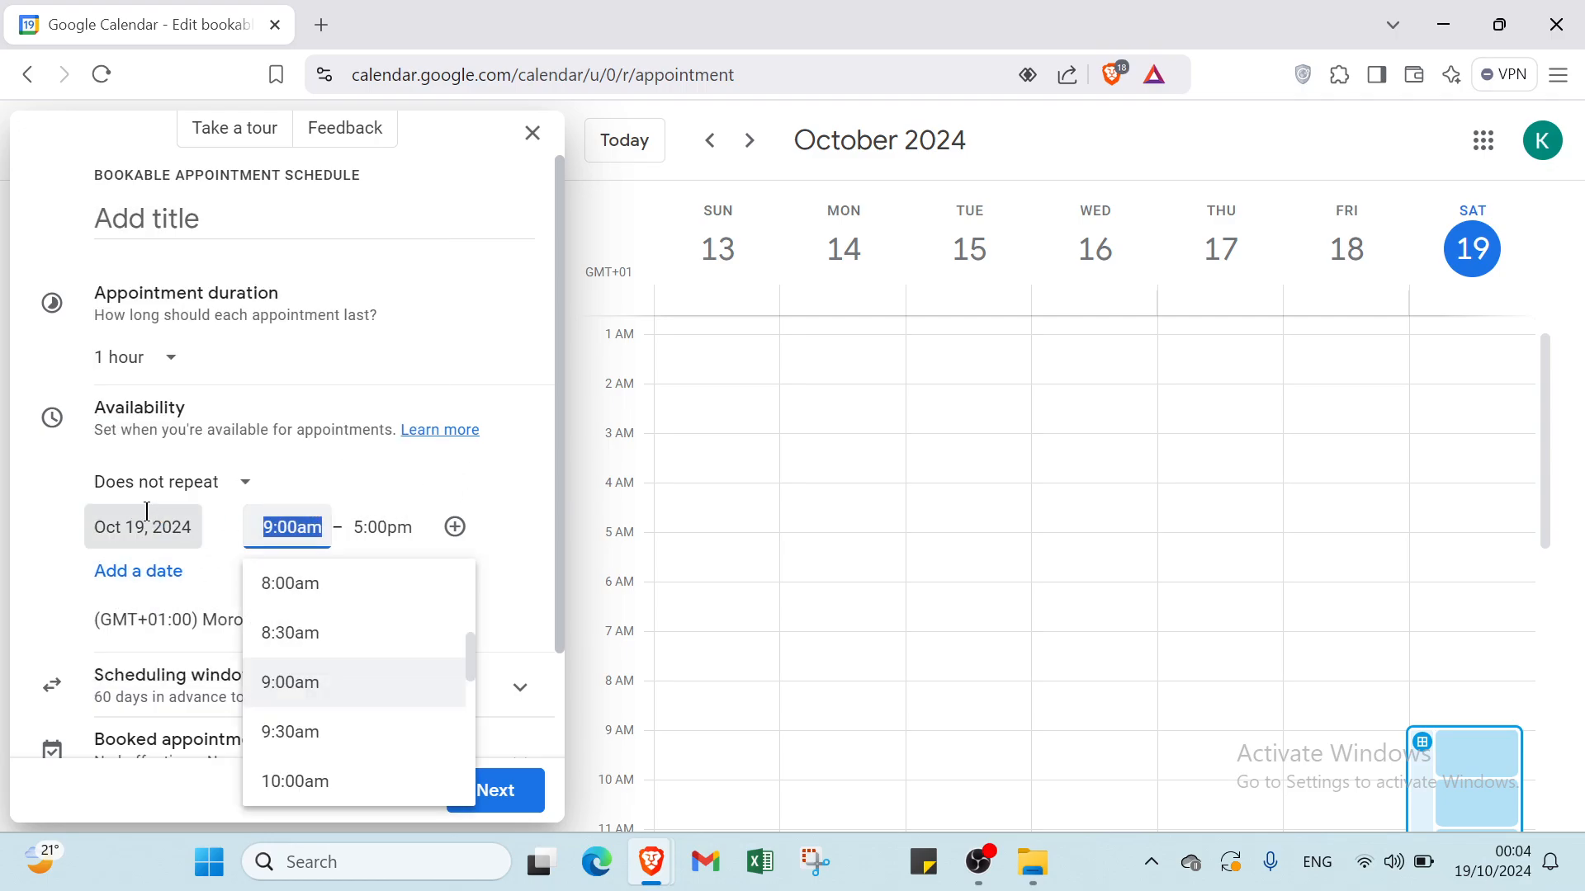
pyautogui.click(354, 544)
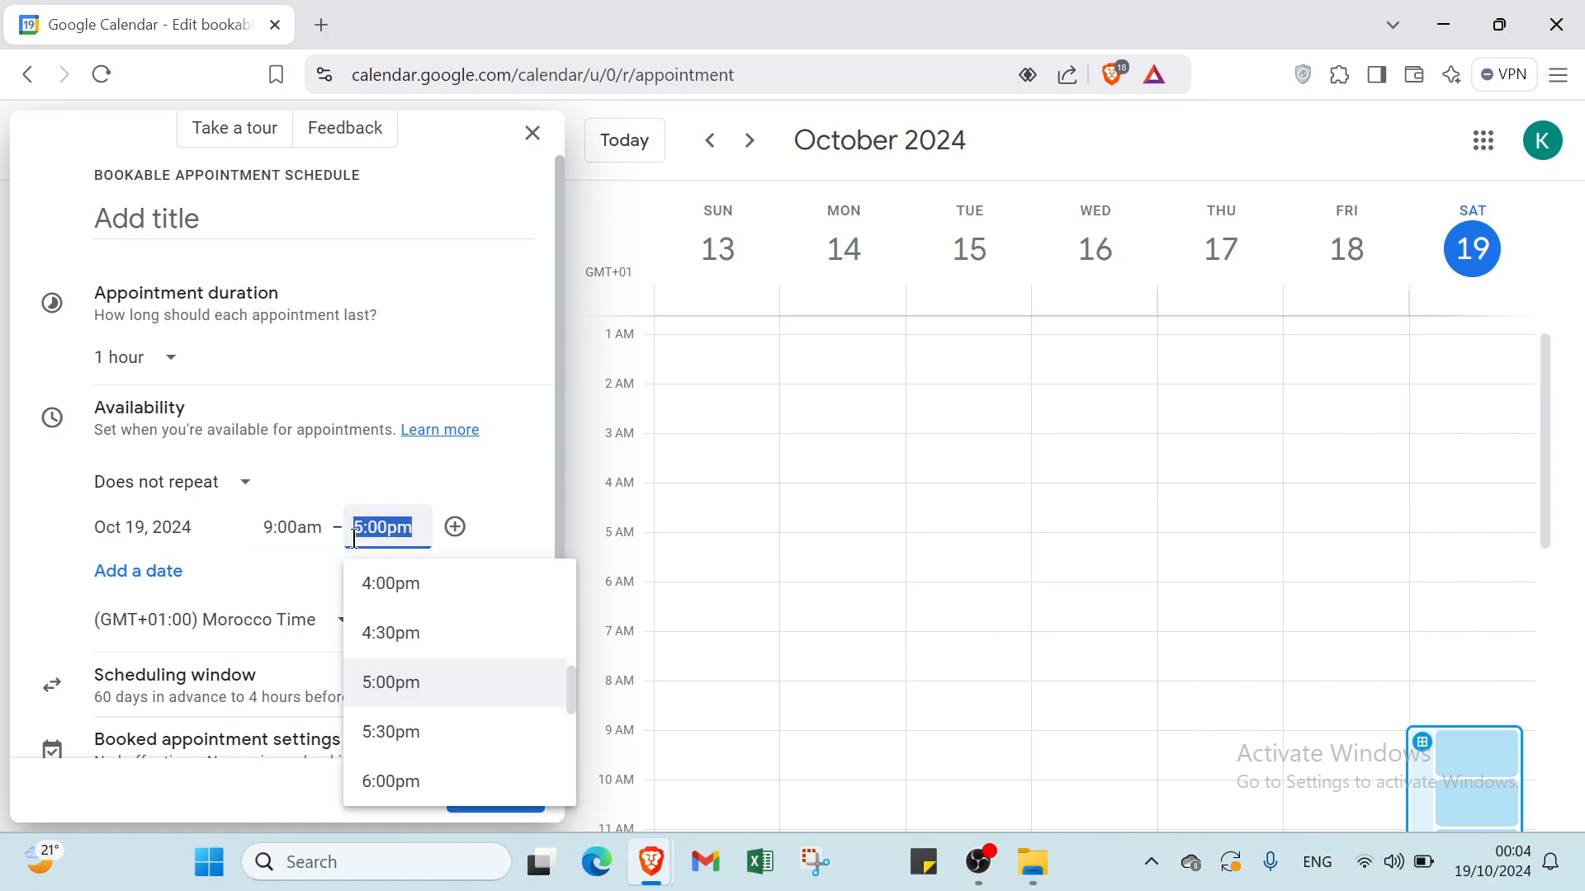
pyautogui.click(292, 532)
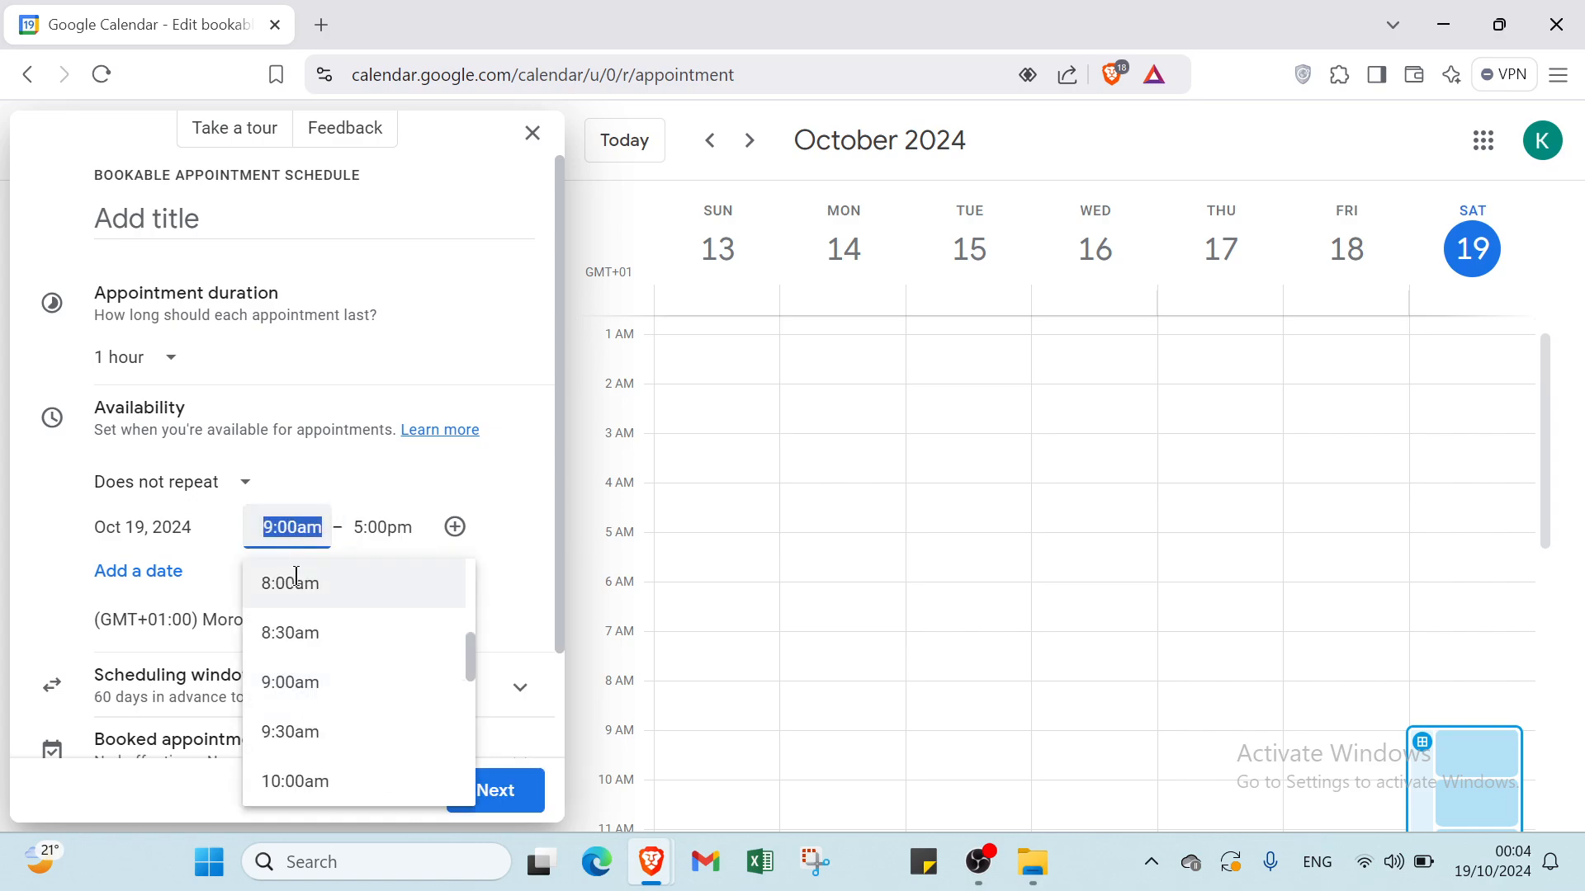
pyautogui.click(297, 581)
pyautogui.click(350, 532)
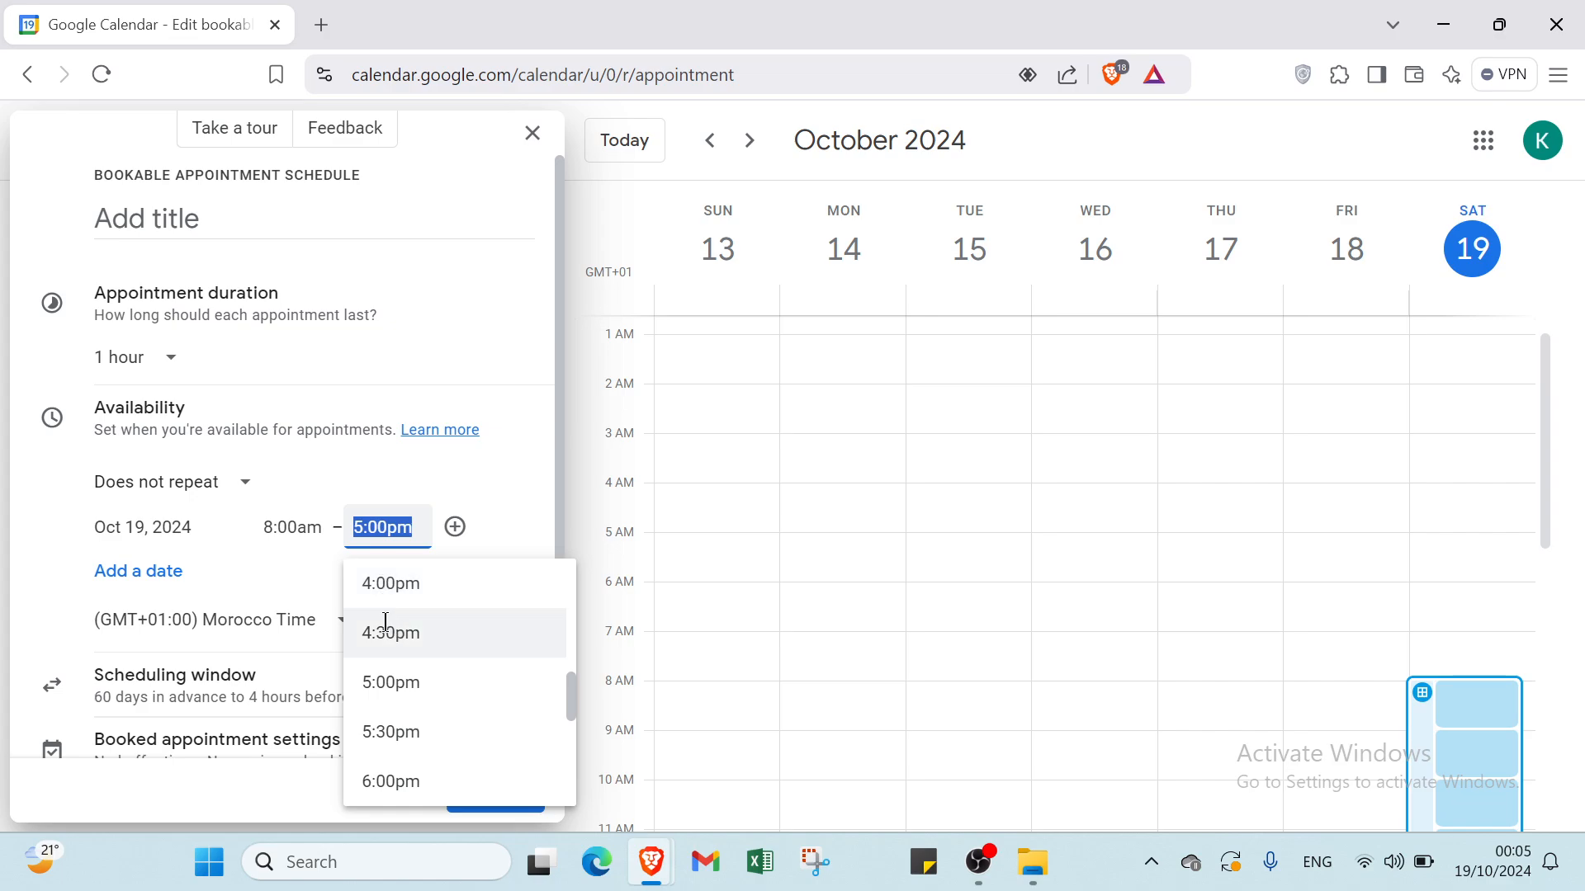
pyautogui.scroll(-3, 387, 622)
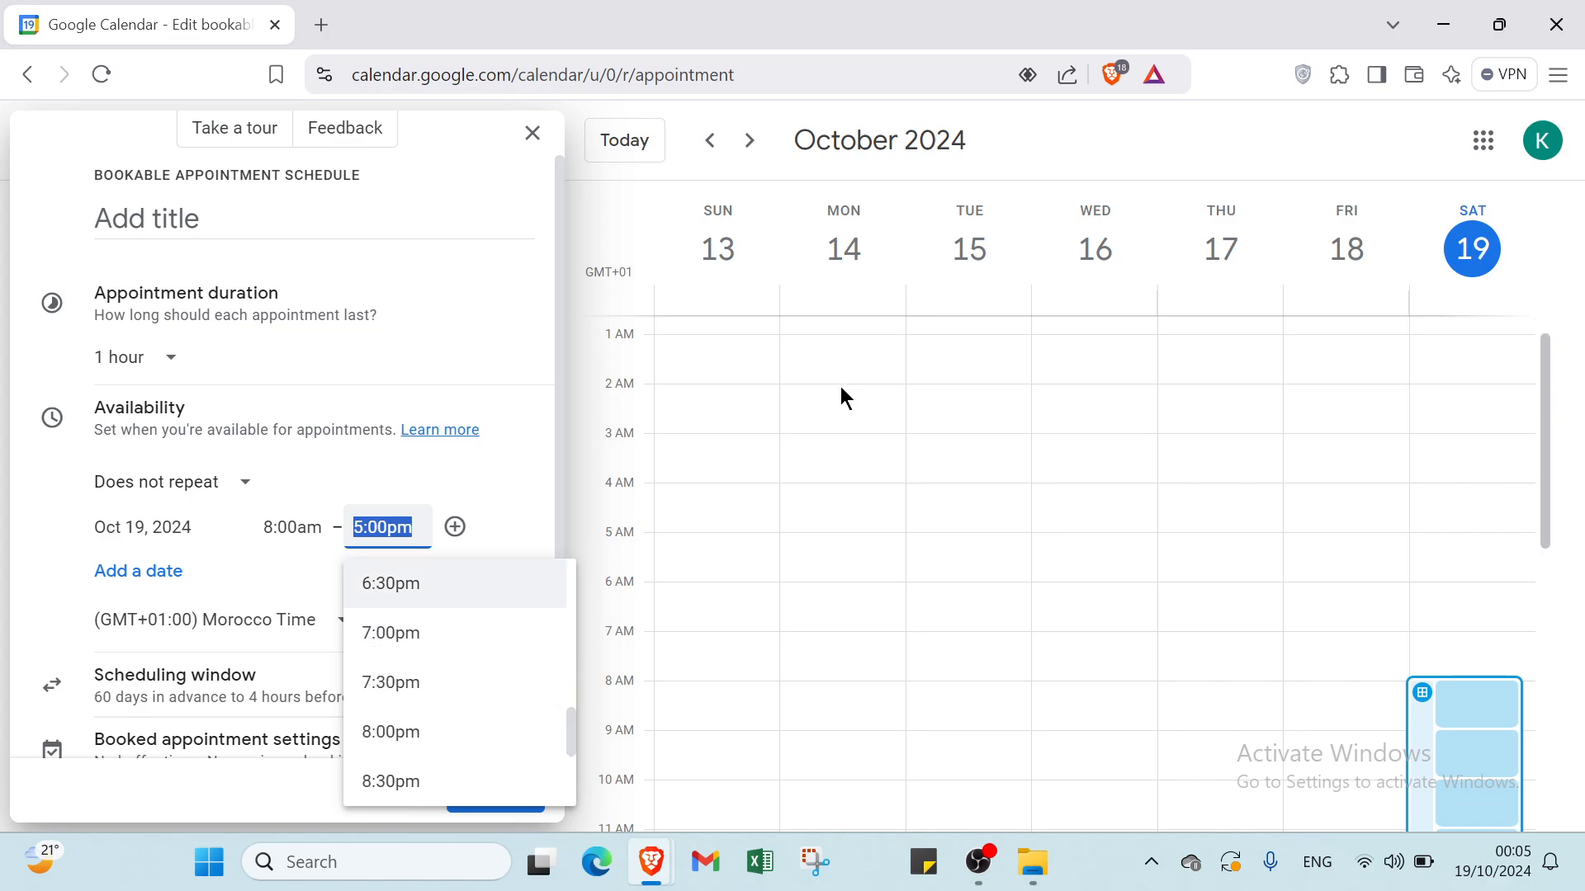
pyautogui.scroll(-2, 472, 722)
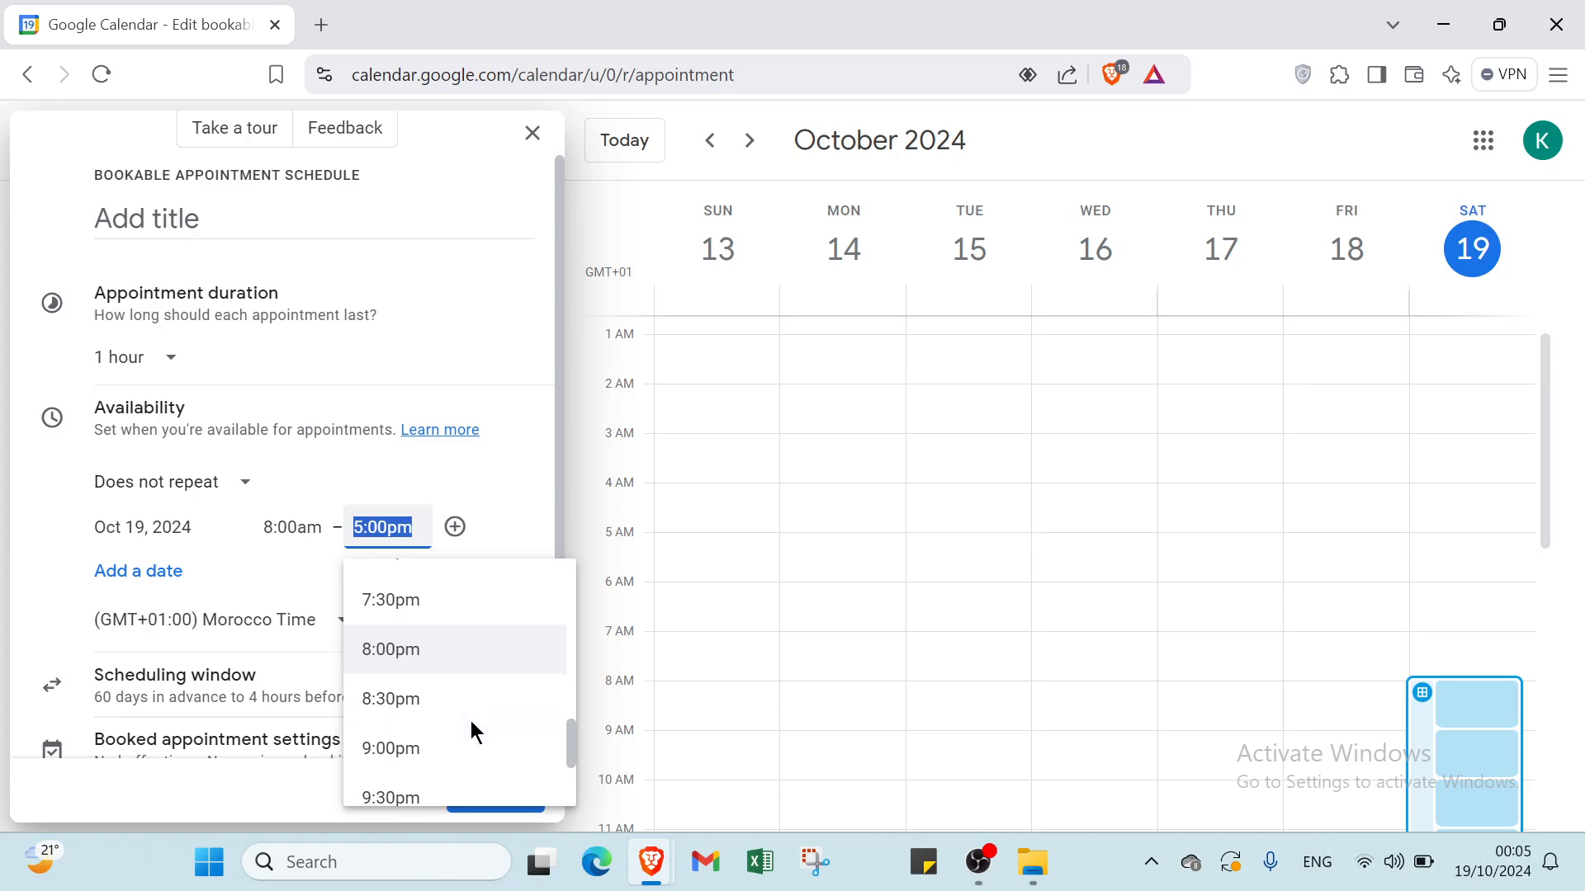
pyautogui.scroll(-2, 471, 722)
pyautogui.click(454, 693)
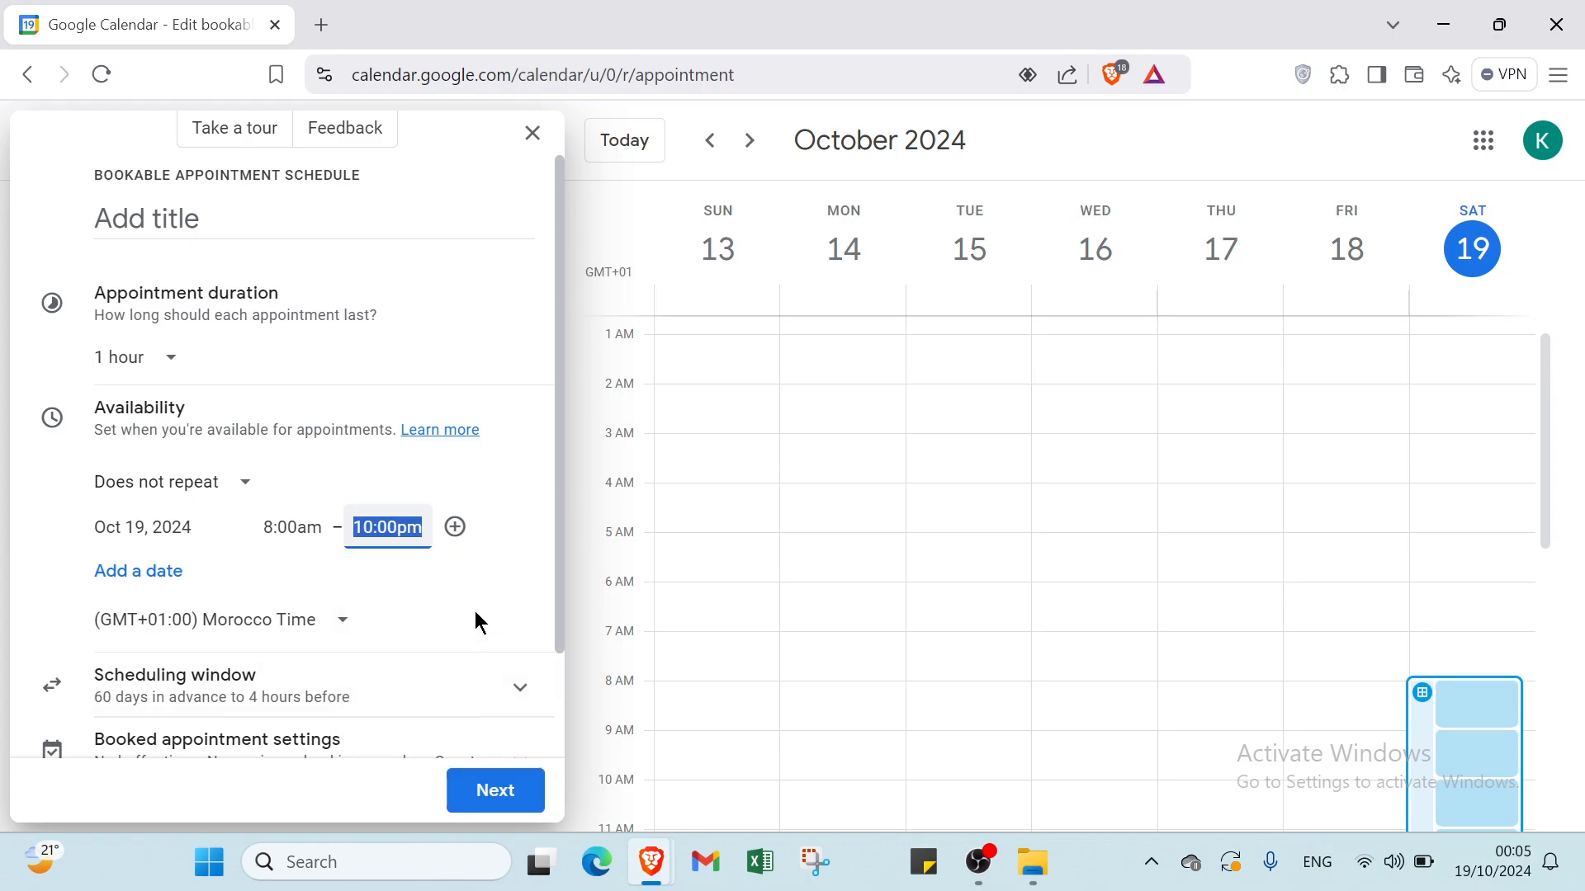
pyautogui.click(351, 573)
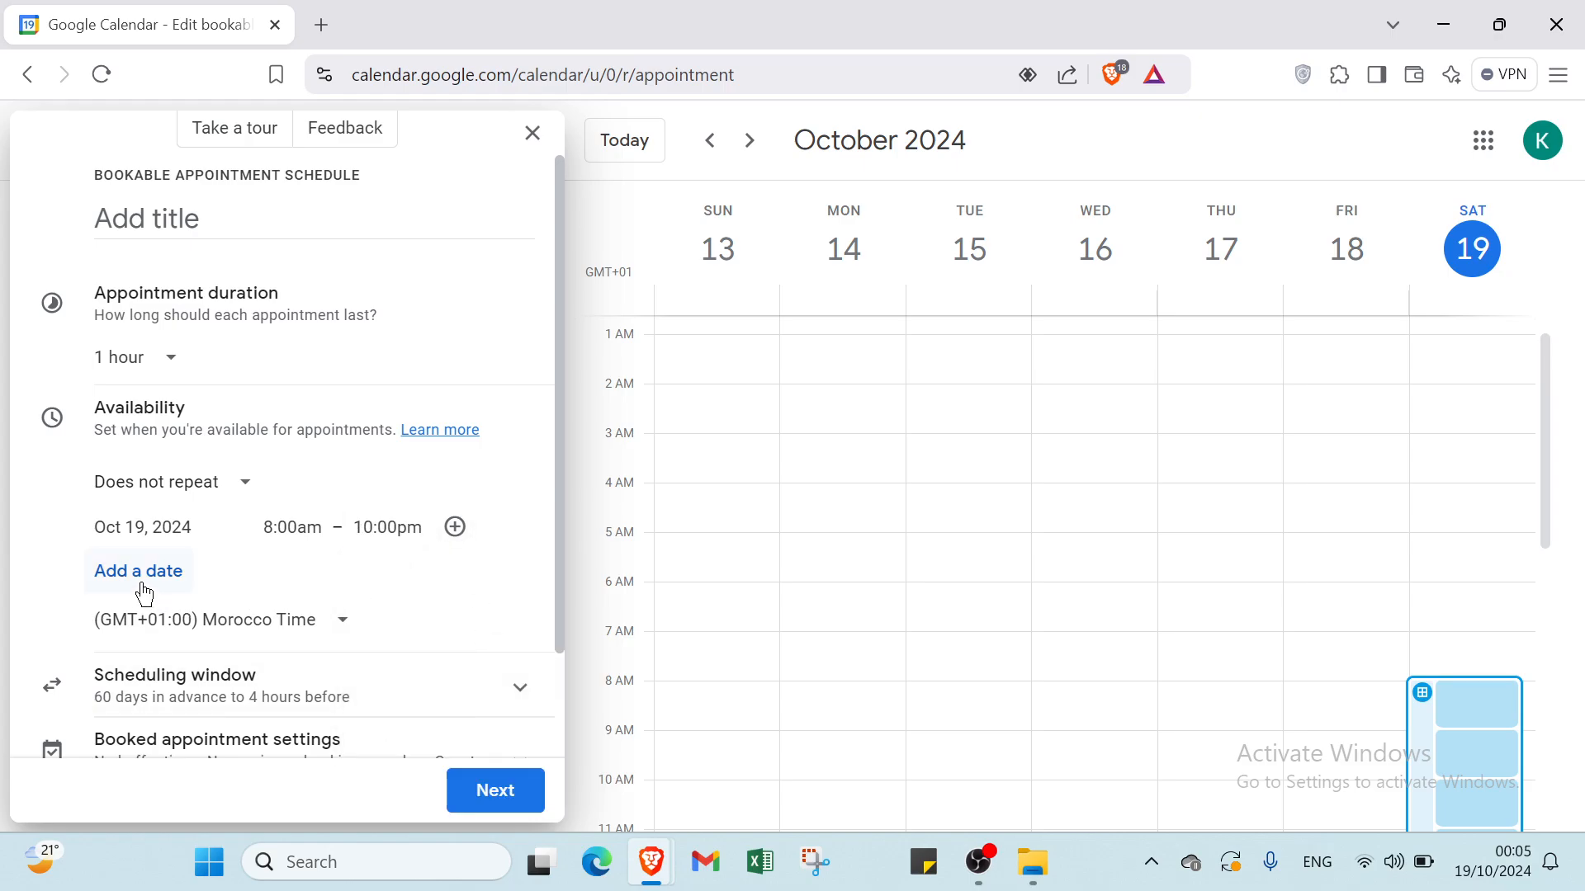
# - View the calendar for adding another availability date and close it without choosing a date
pyautogui.scroll(-1, 143, 593)
pyautogui.click(145, 495)
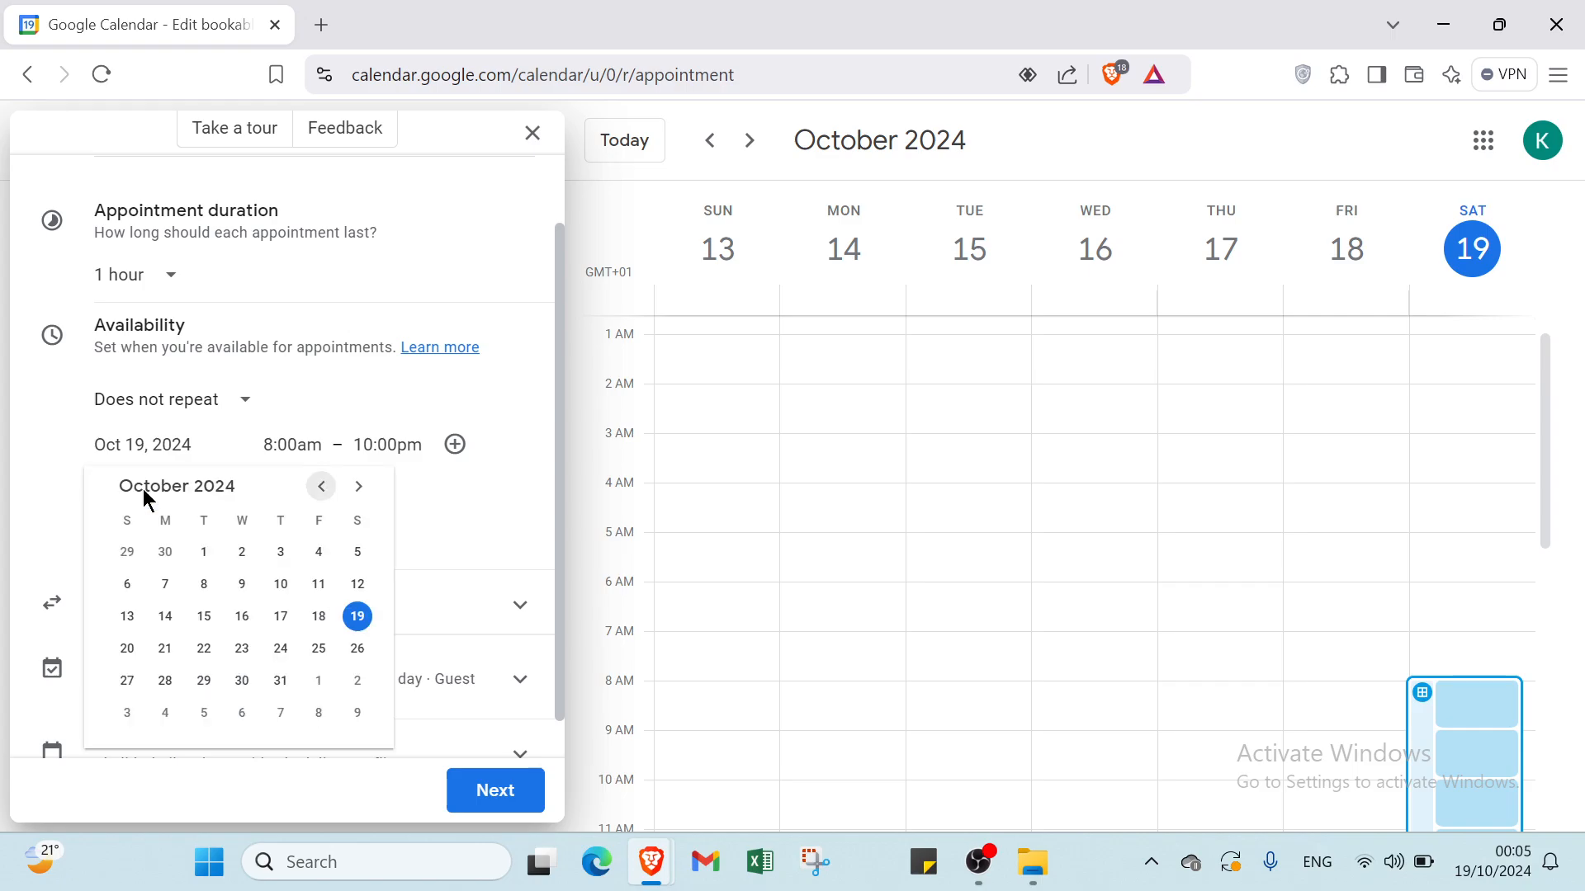
pyautogui.click(484, 536)
# - Expand the scheduling window settings and set the maximum advance booking time to 55 days
pyautogui.scroll(-1, 248, 541)
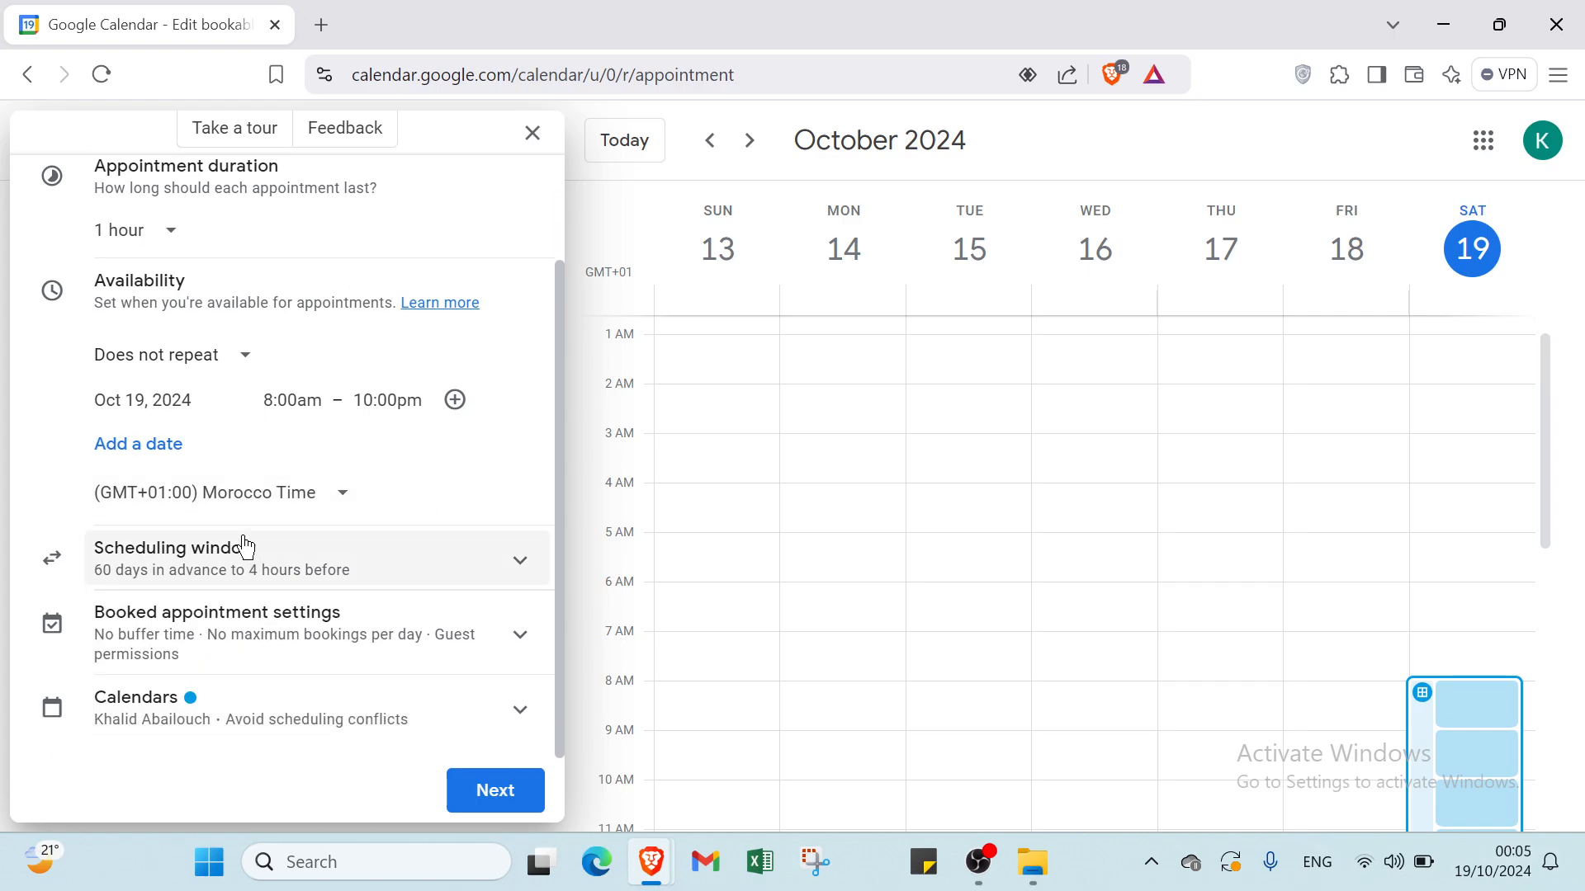
pyautogui.click(198, 548)
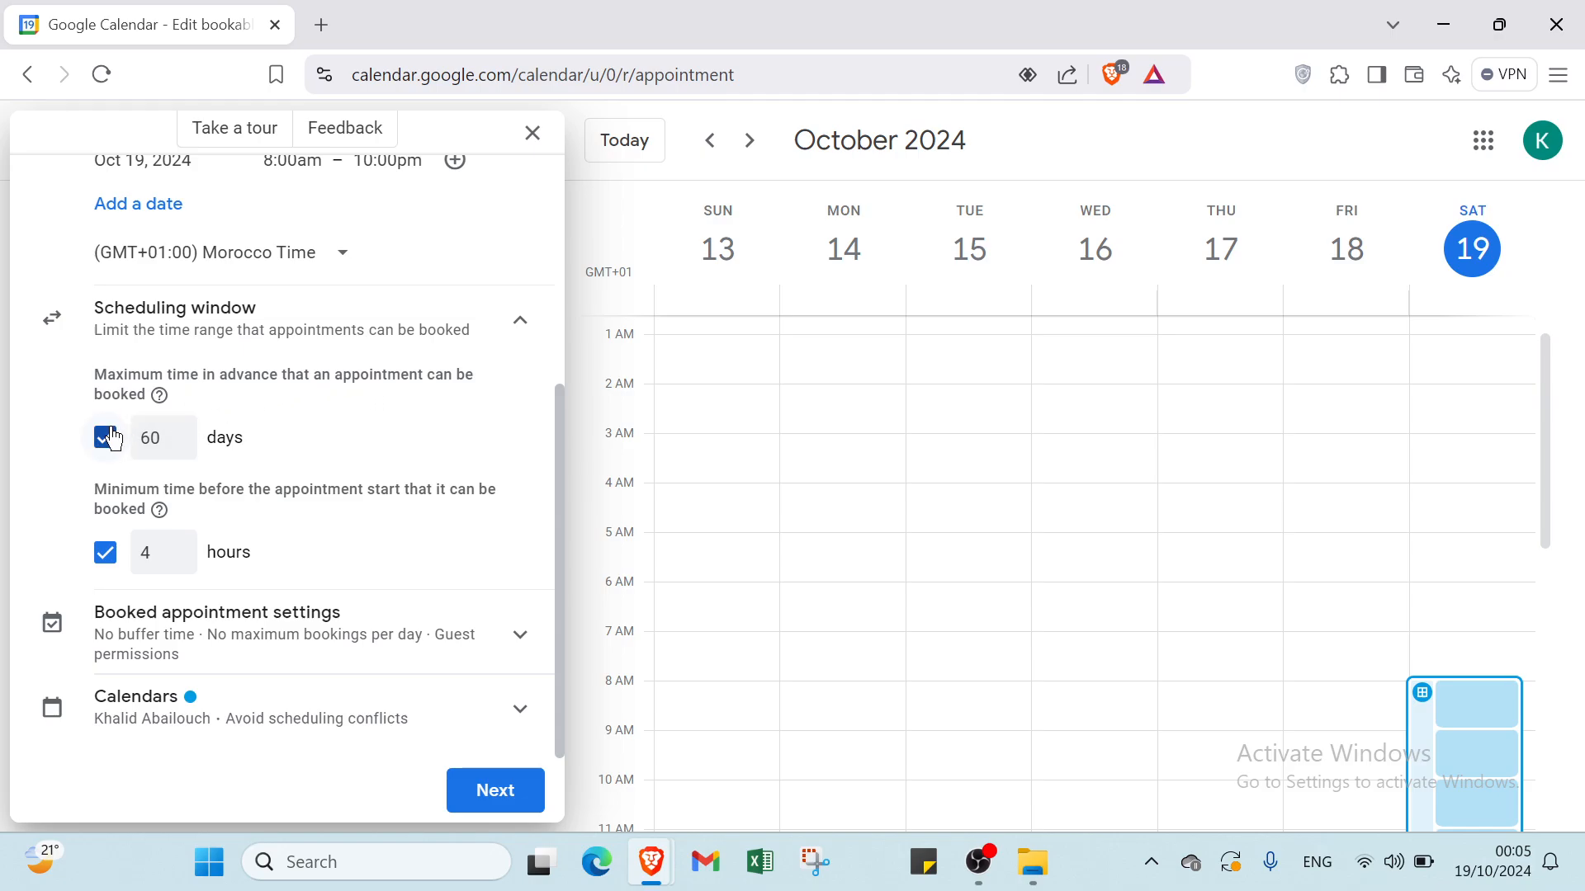
pyautogui.doubleClick(175, 433)
pyautogui.tripleClick(177, 443)
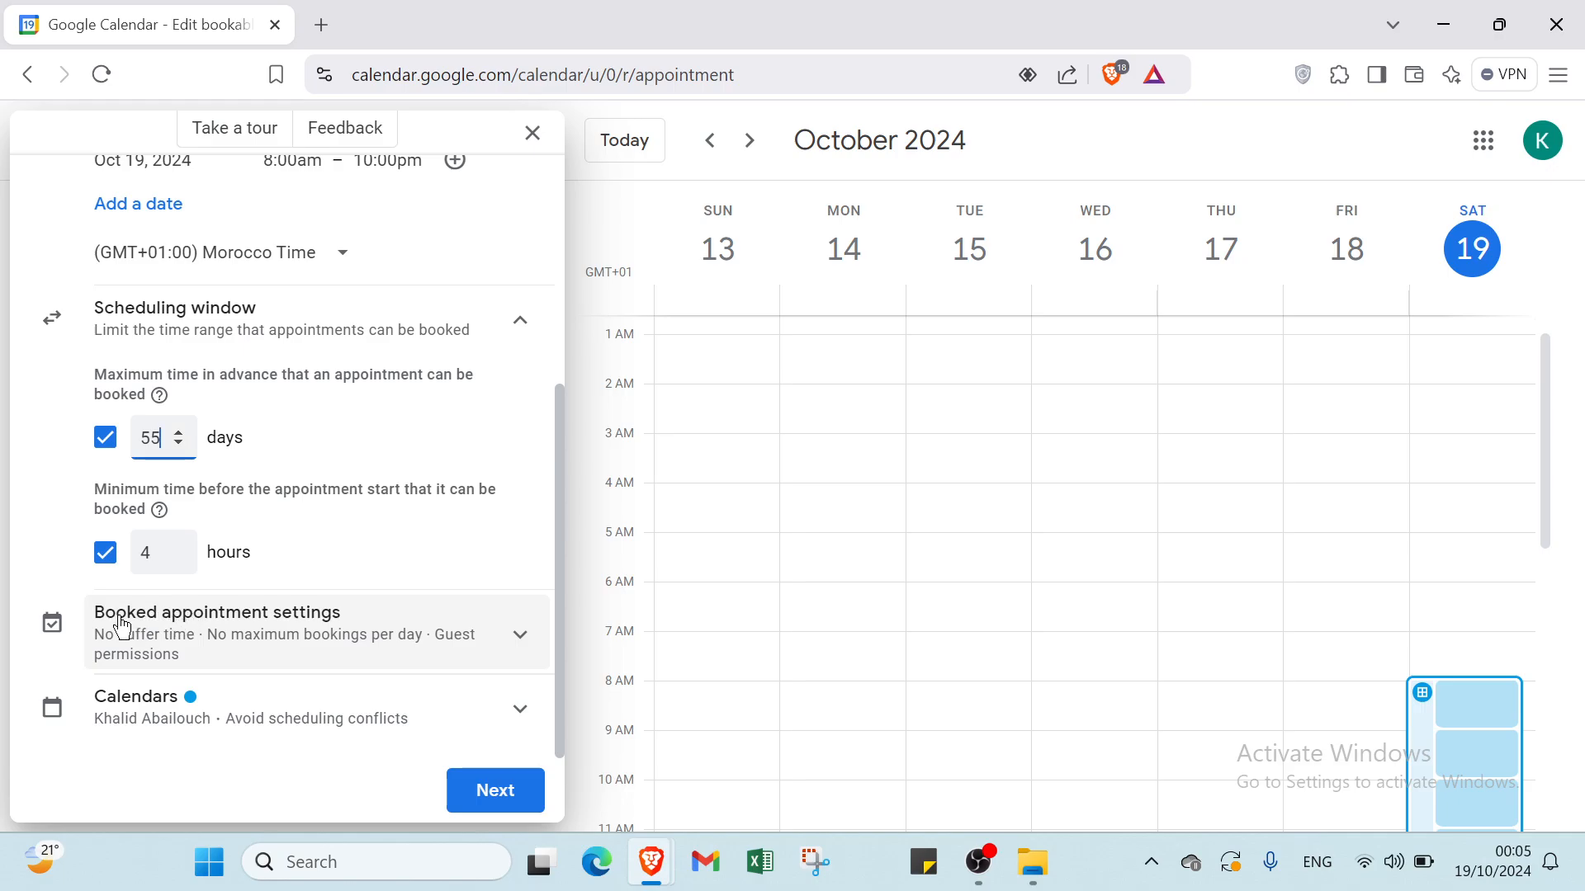
# - Expand the booked appointment settings and try the 30-minute buffer time and the maximum bookings per day options
pyautogui.click(207, 640)
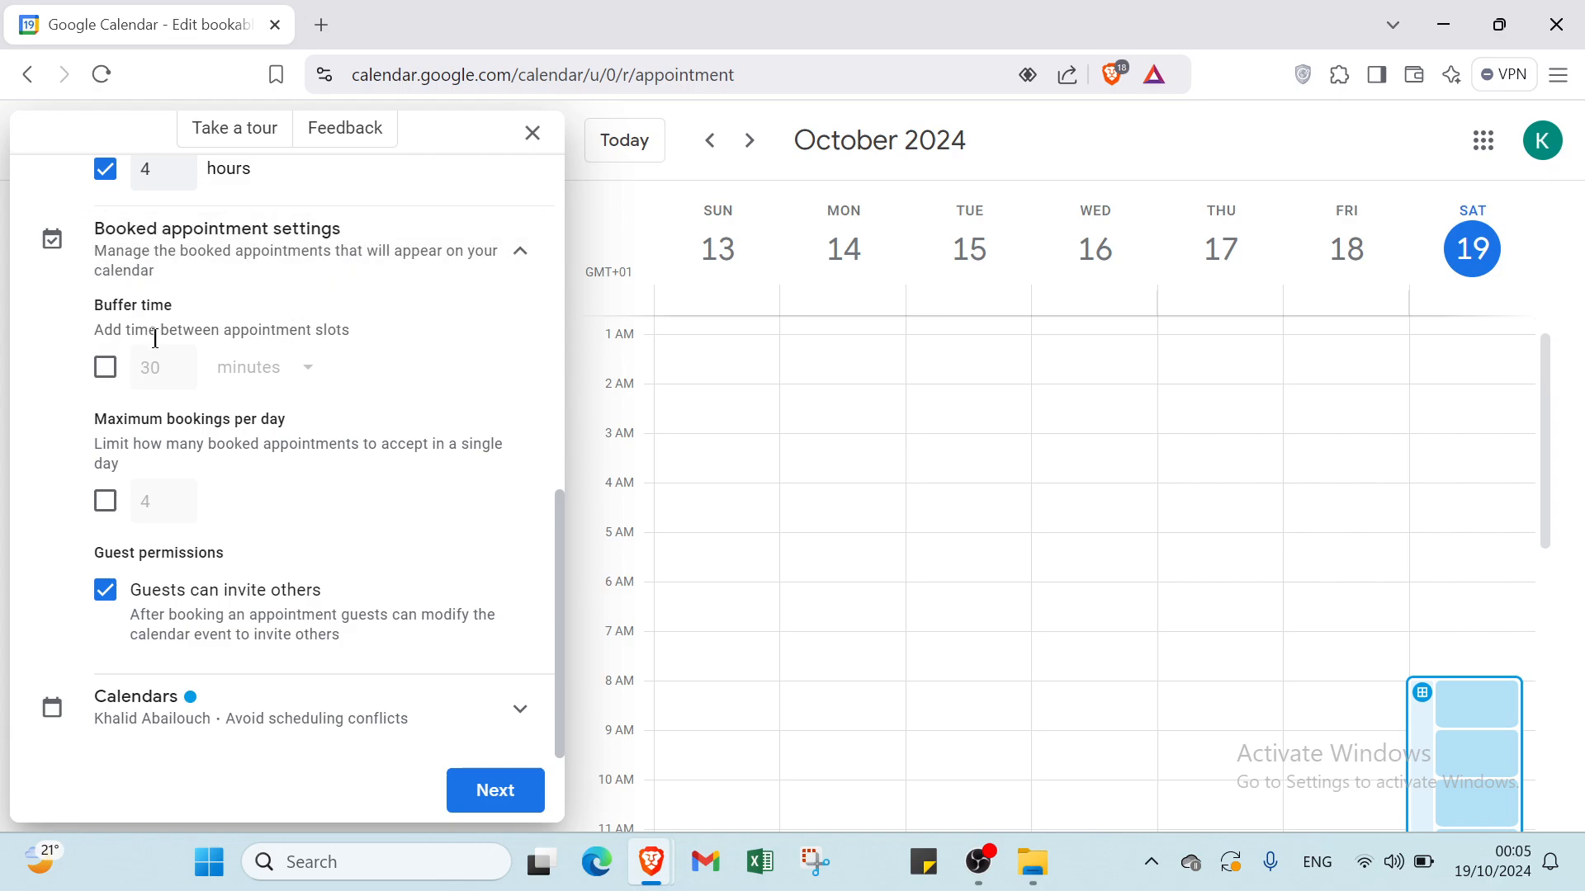
pyautogui.click(111, 372)
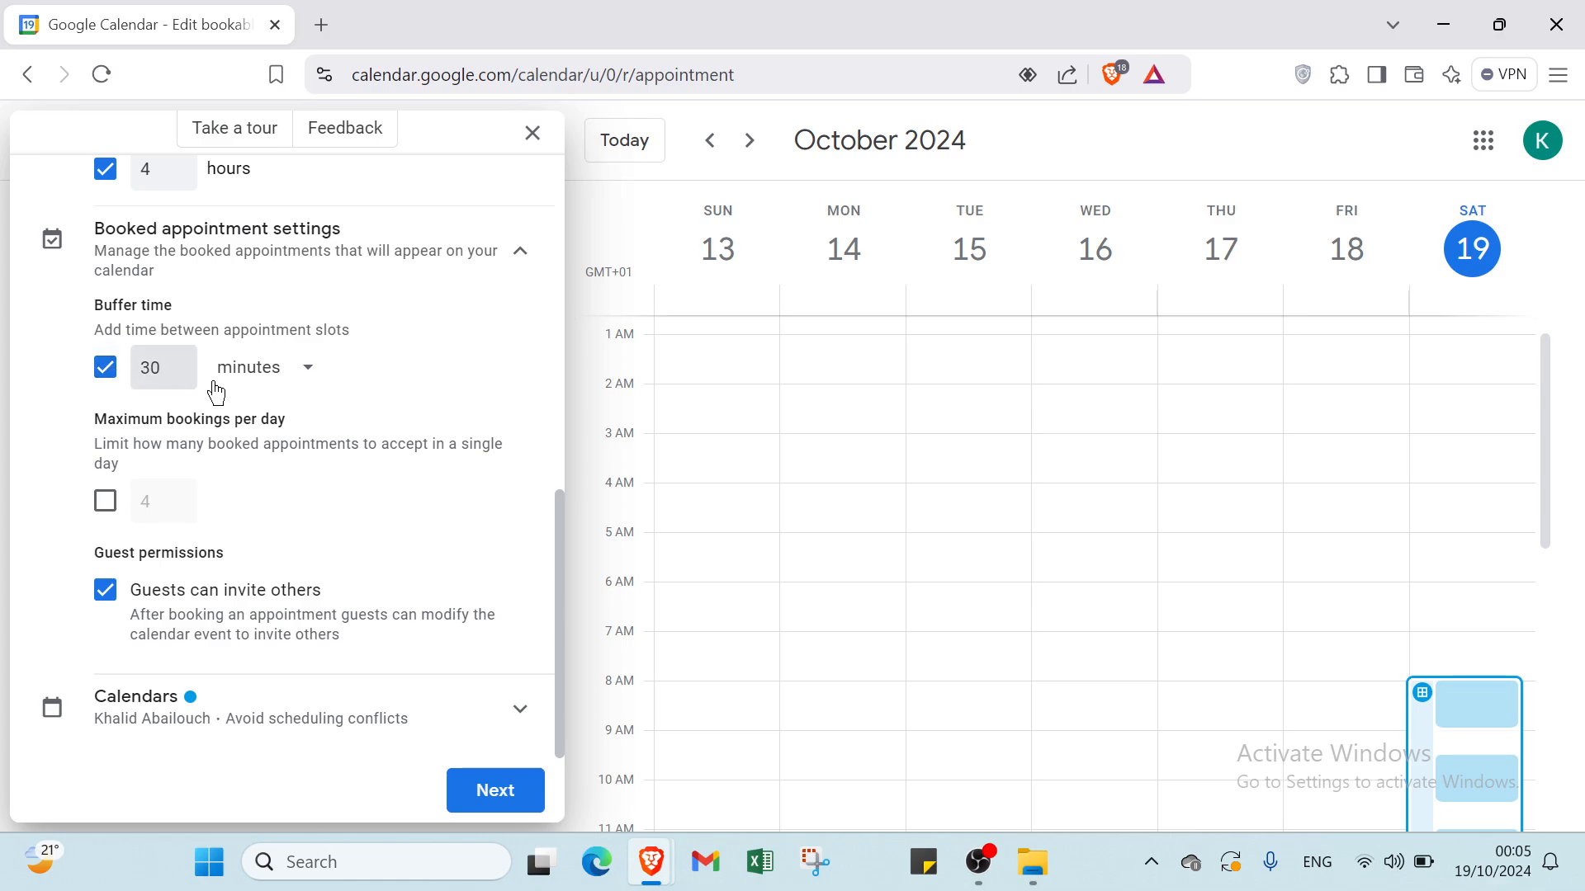
pyautogui.click(102, 369)
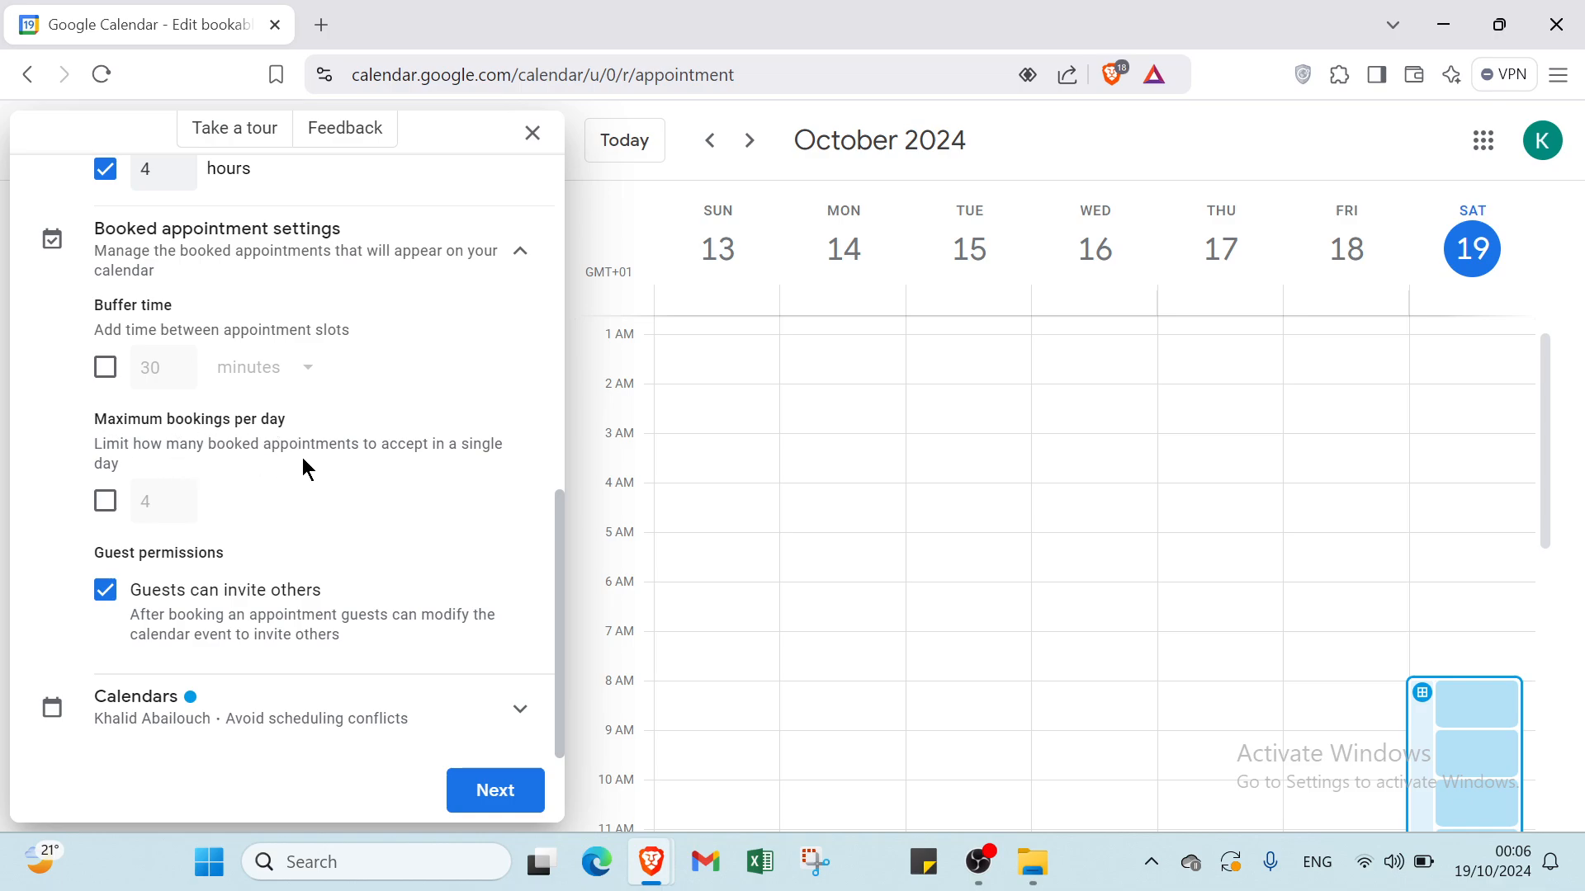
pyautogui.click(107, 501)
# - Expand the appointment schedule's Calendars section and view the available calendar colours without choosing another one
pyautogui.click(184, 698)
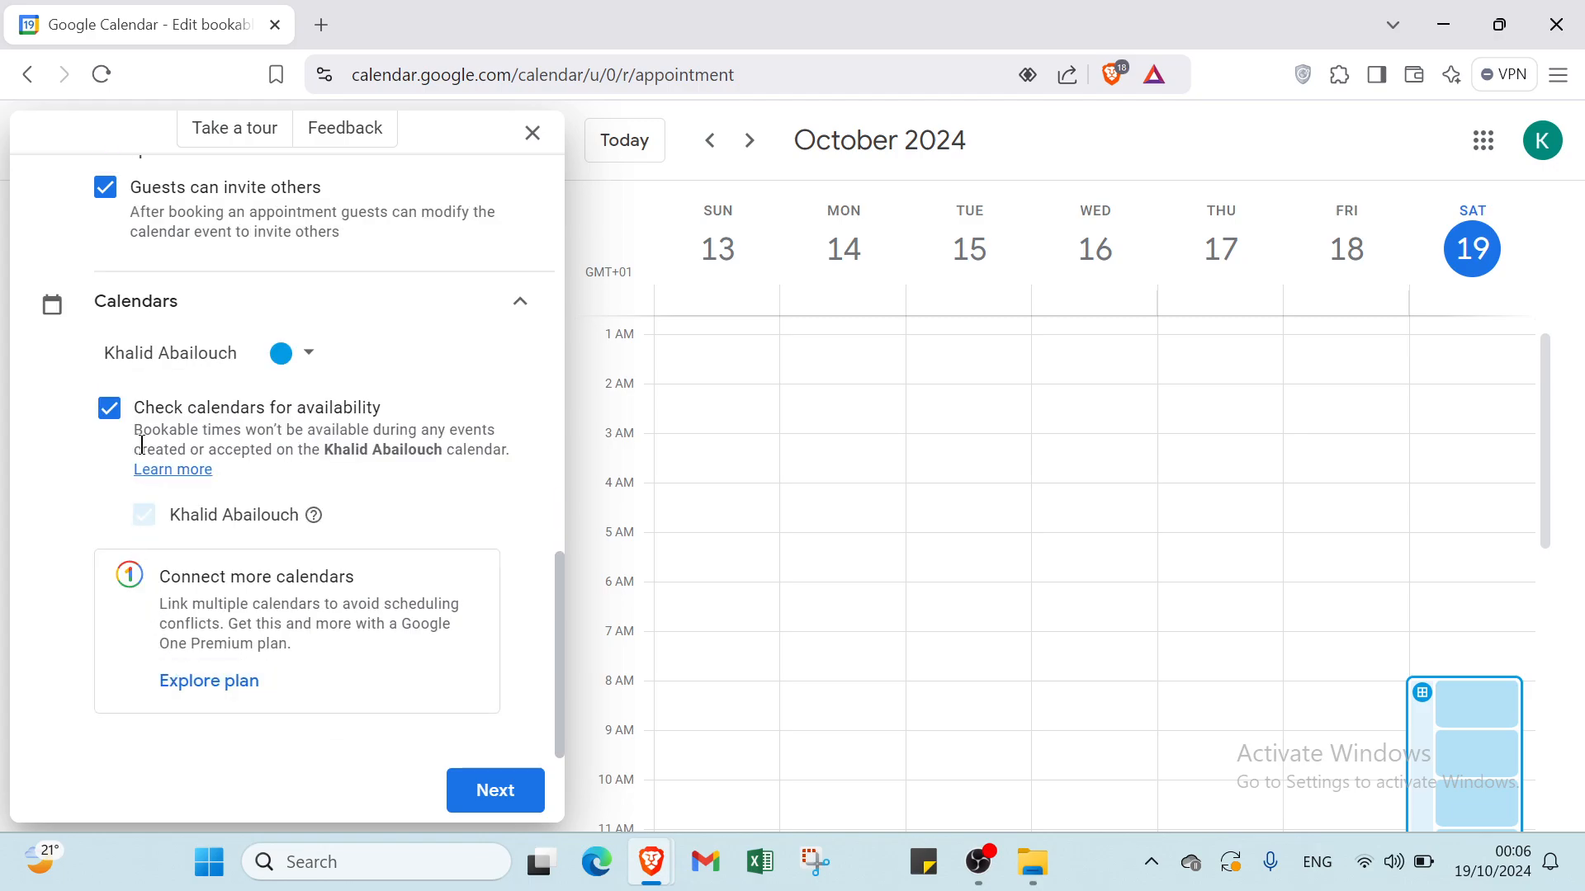
pyautogui.click(283, 357)
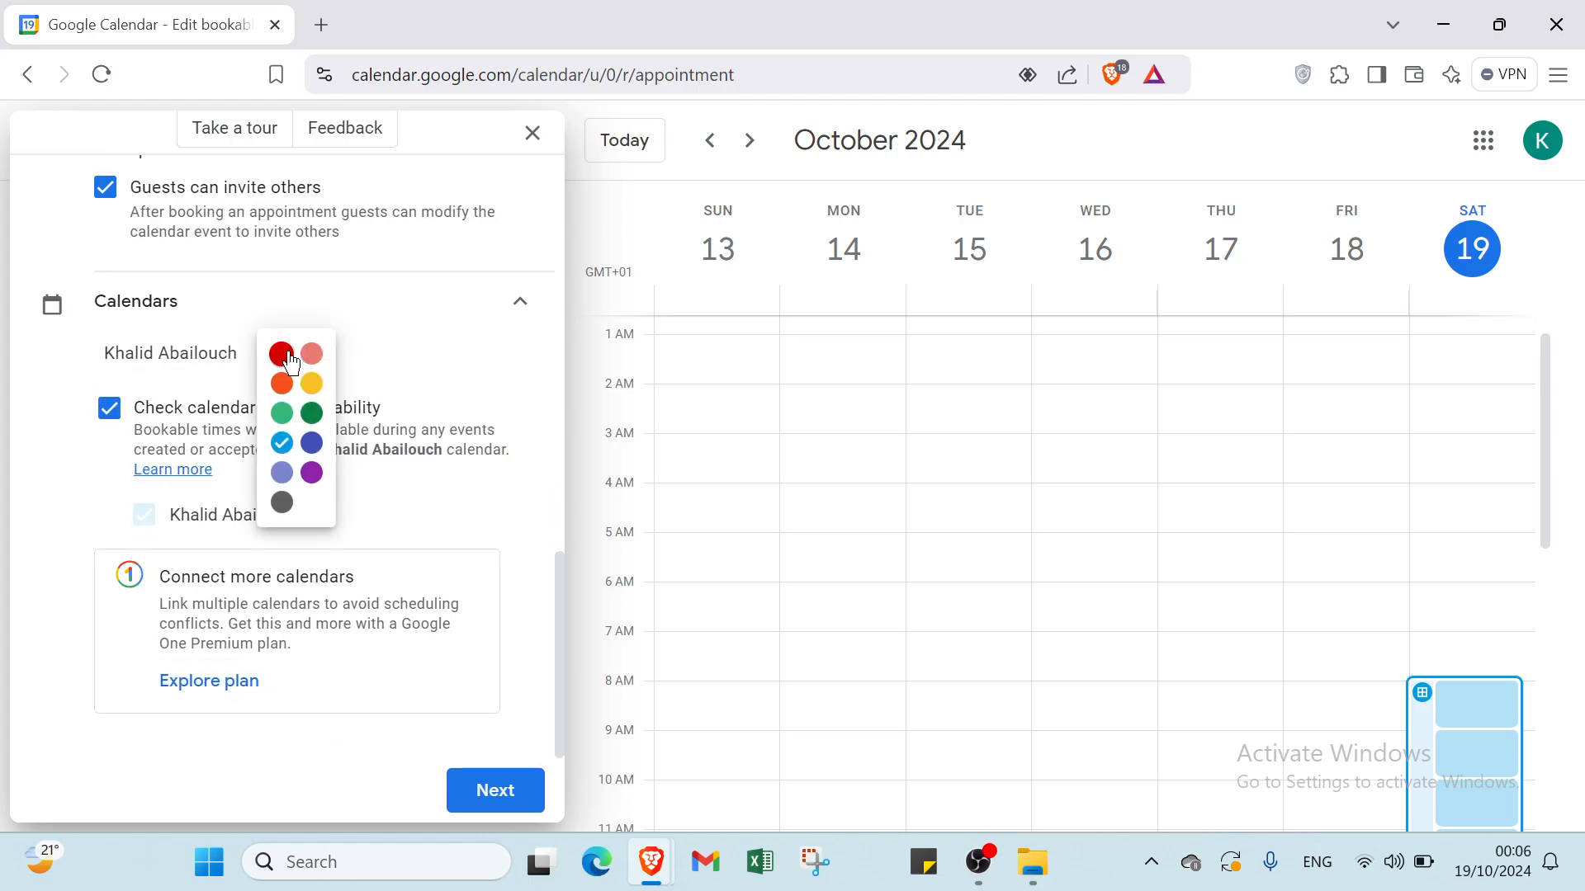
pyautogui.click(360, 371)
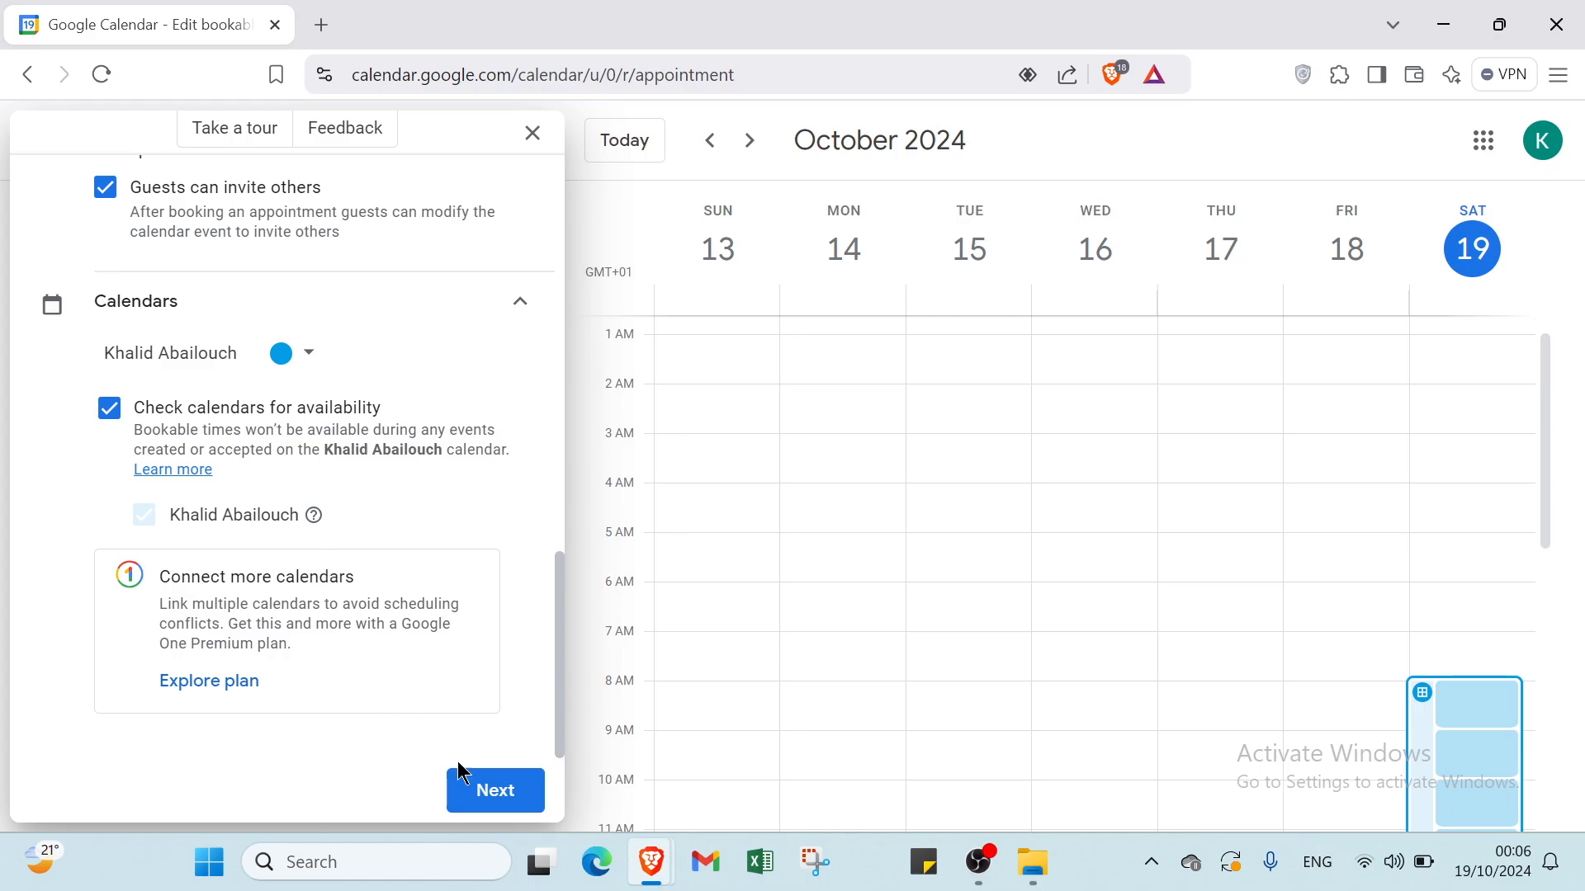
# - Close the appointment schedule editor, discarding its unsaved changes, and view the types of items that can be created
pyautogui.click(532, 133)
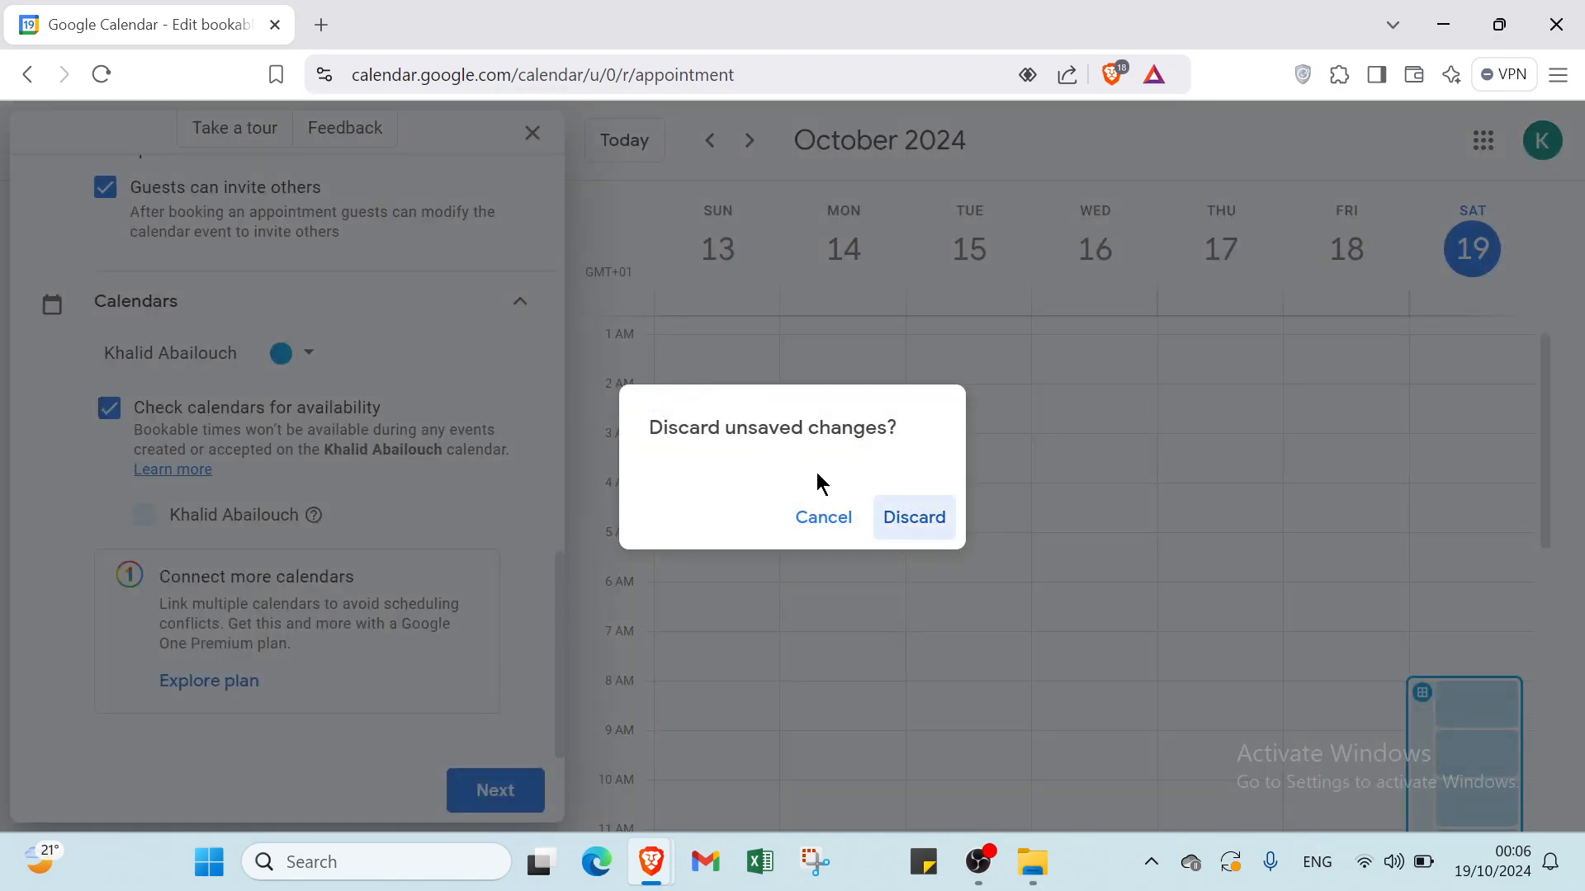
pyautogui.click(916, 519)
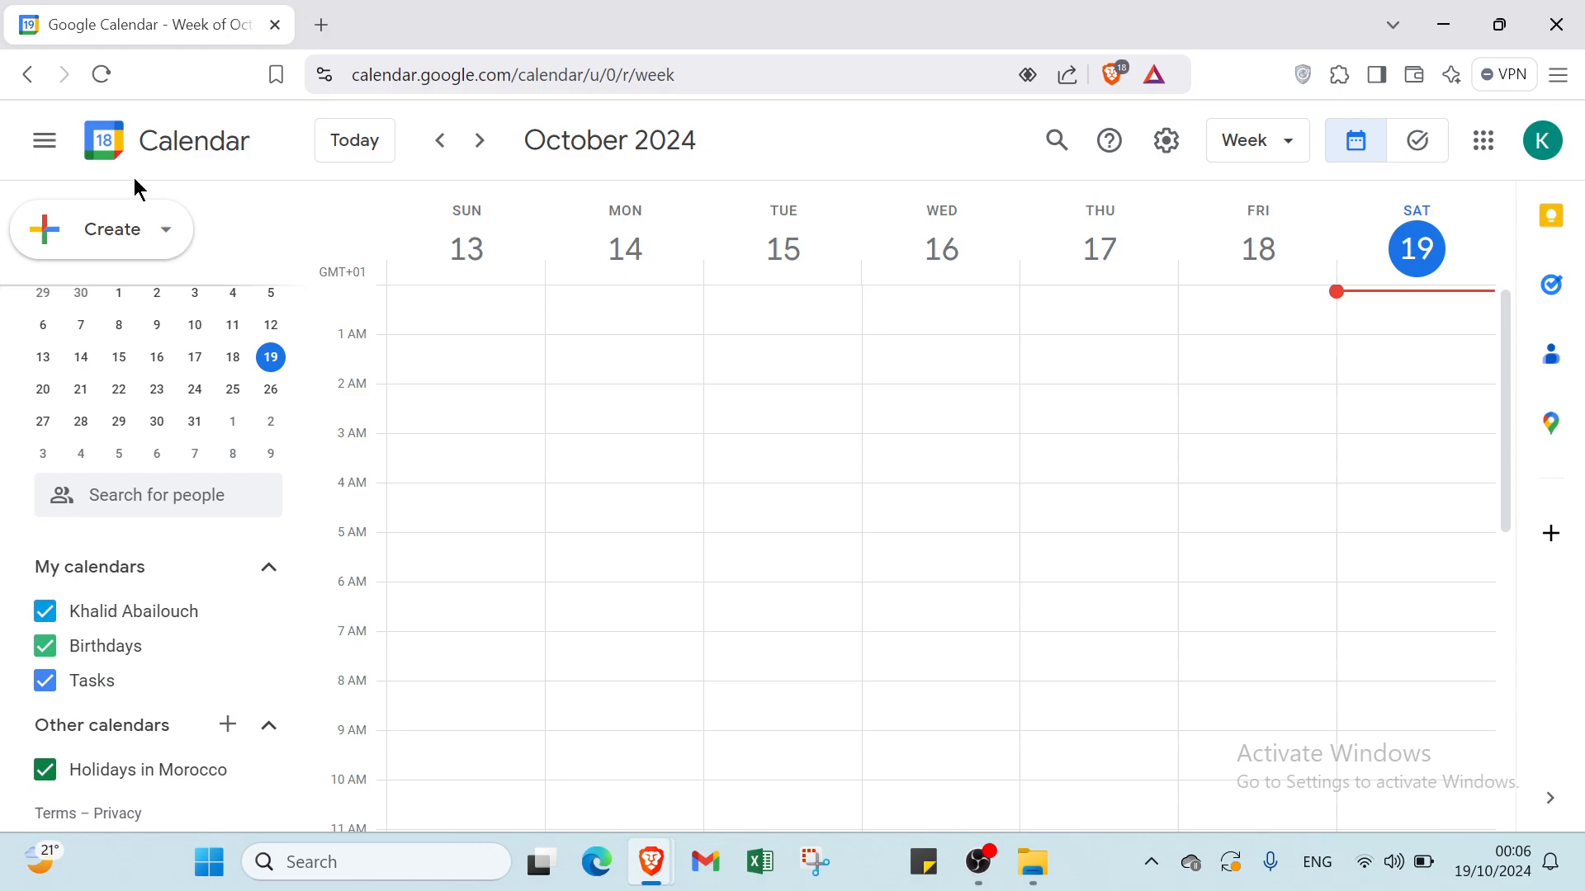
pyautogui.click(132, 228)
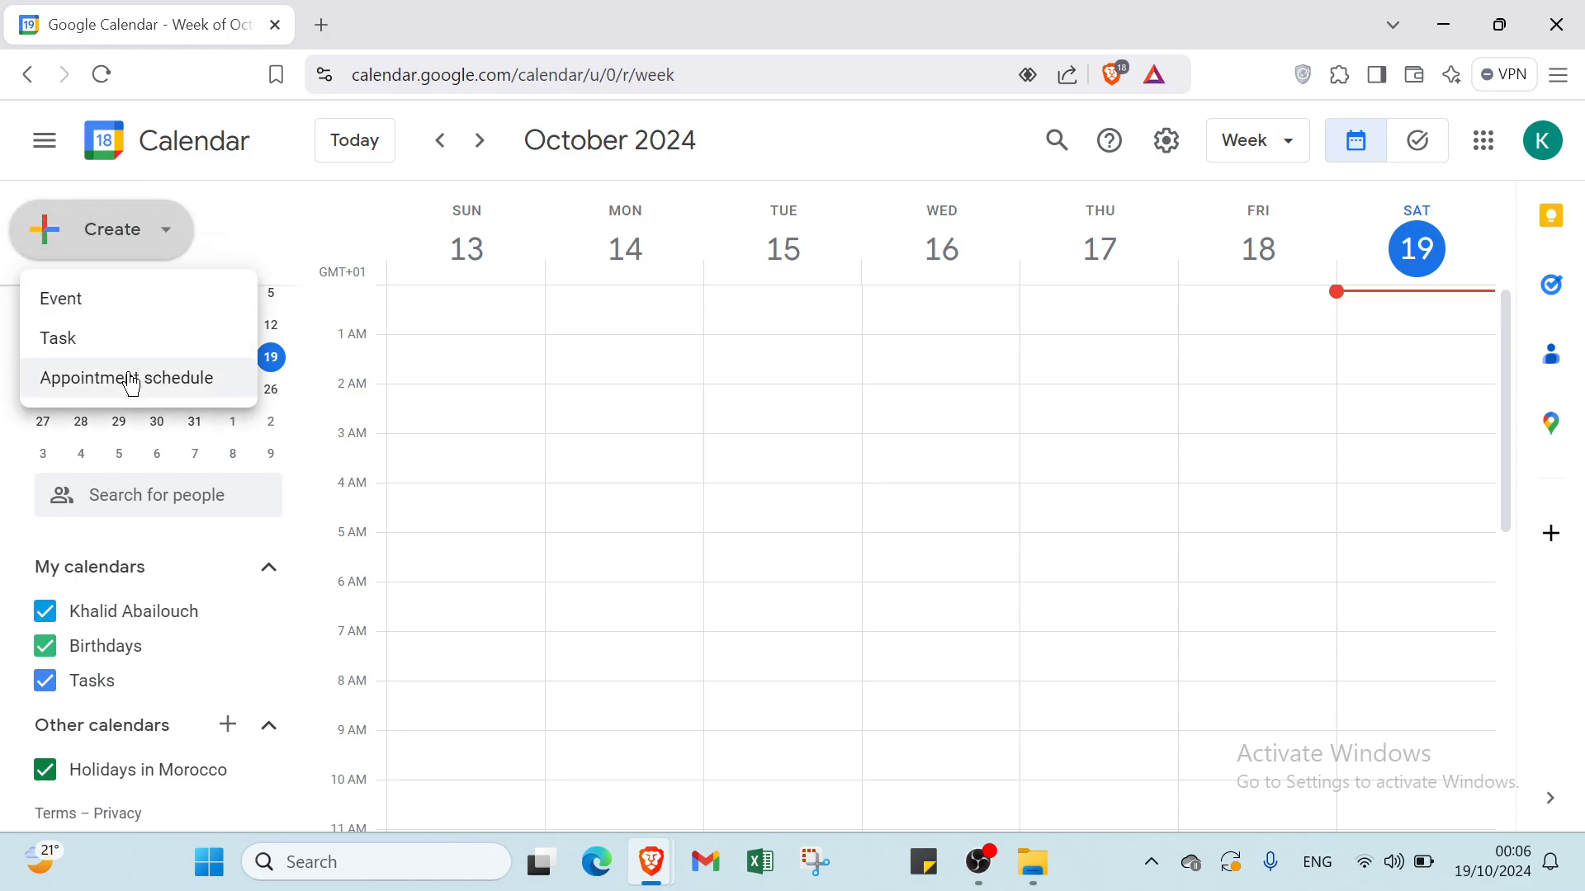
pyautogui.click(223, 207)
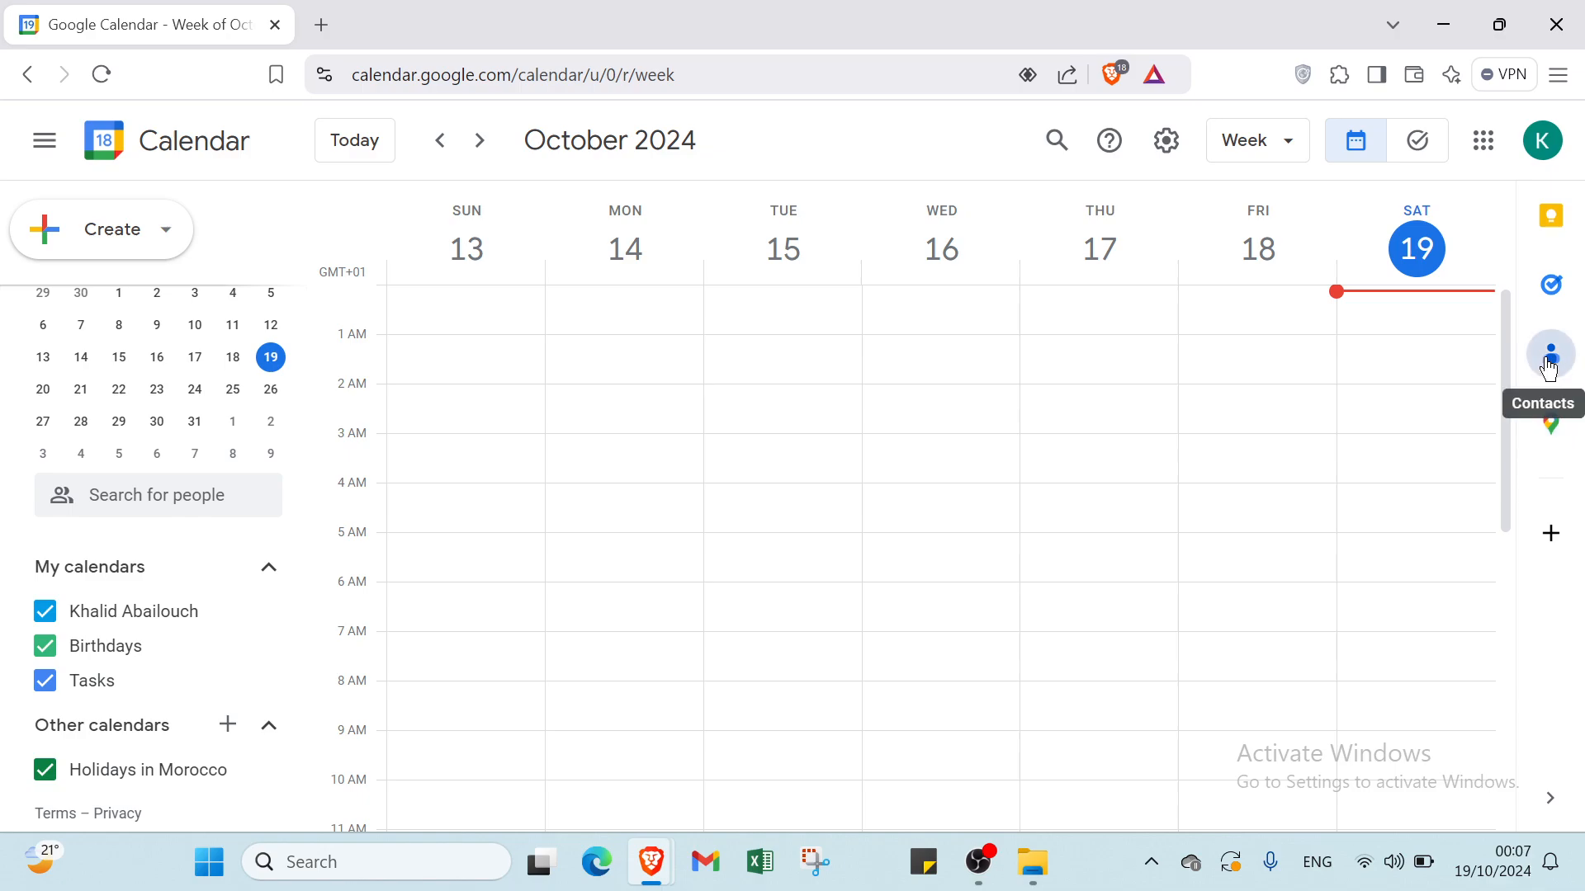
# - Open Tasks beside the calendar, start a blank task and view its date and time options without setting any
pyautogui.click(1555, 289)
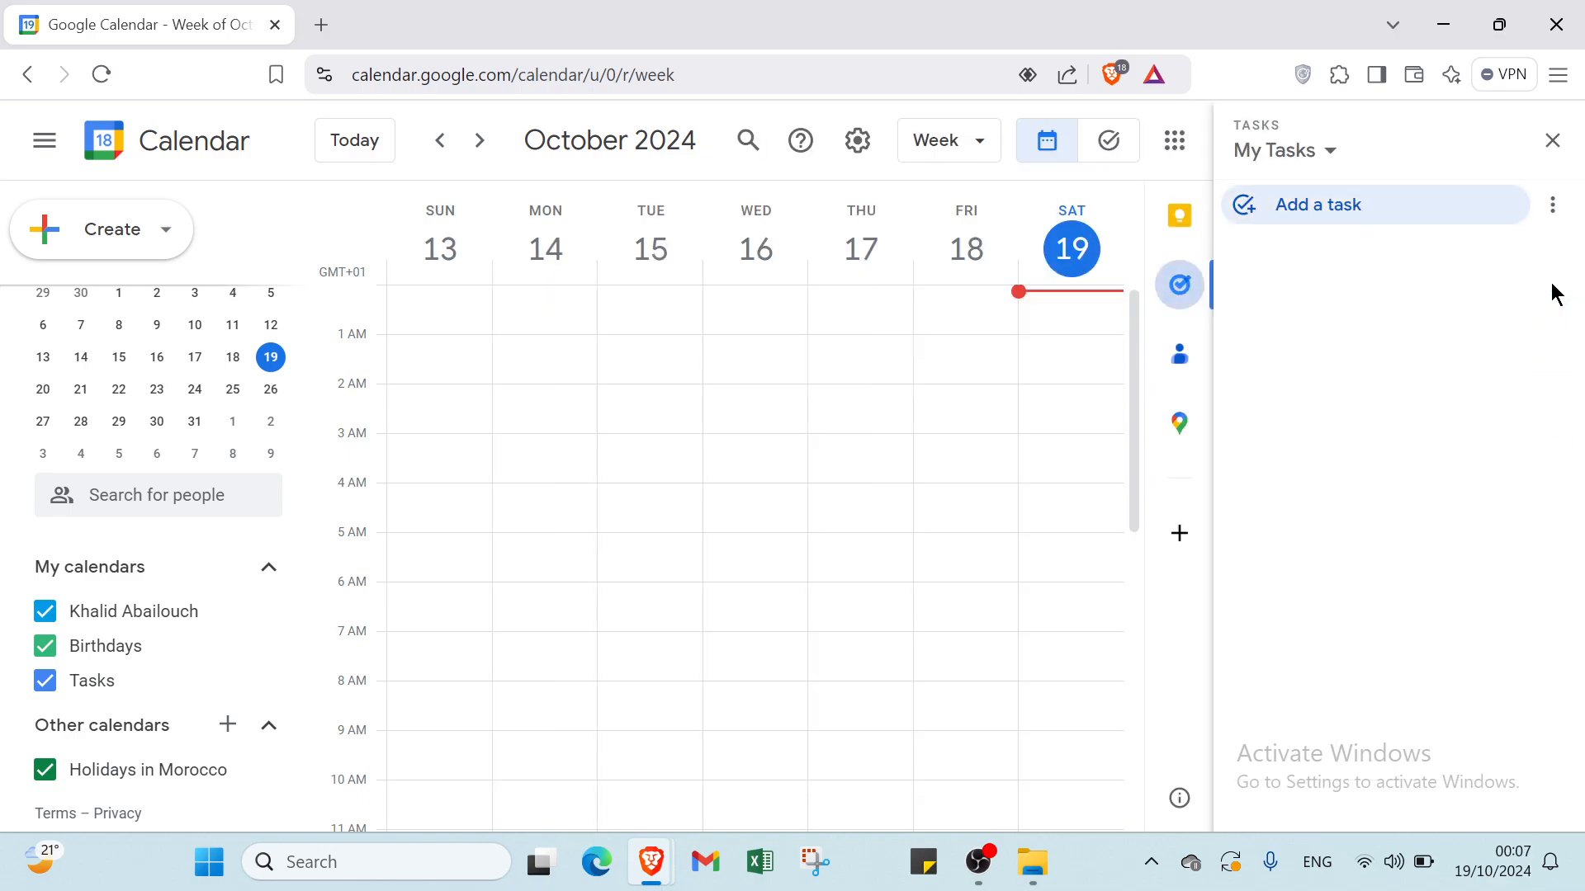
pyautogui.click(1373, 207)
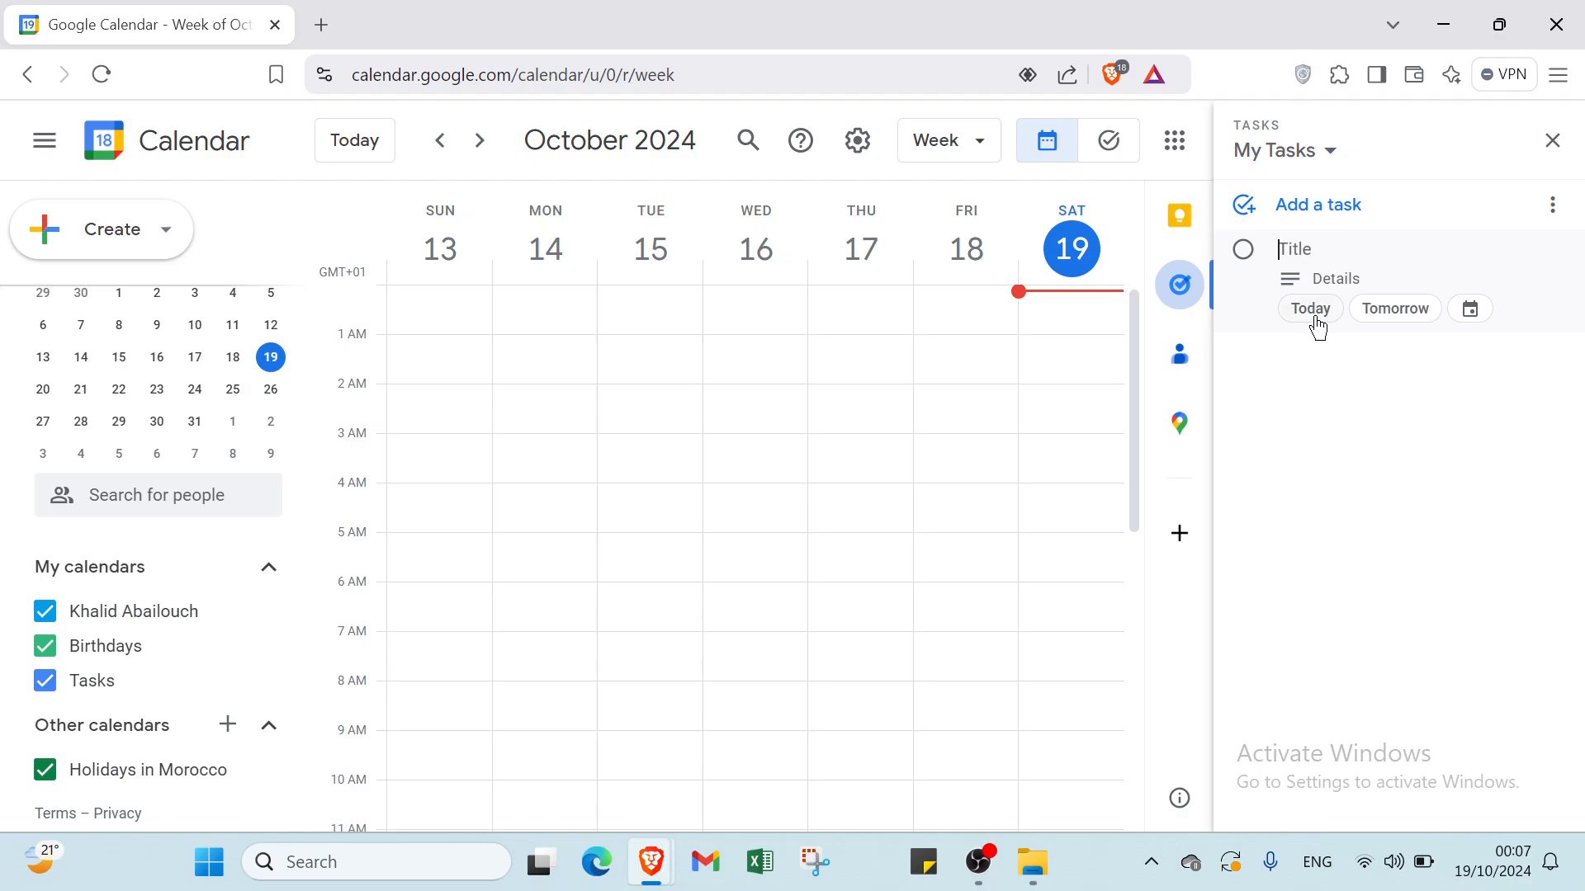
pyautogui.click(1484, 311)
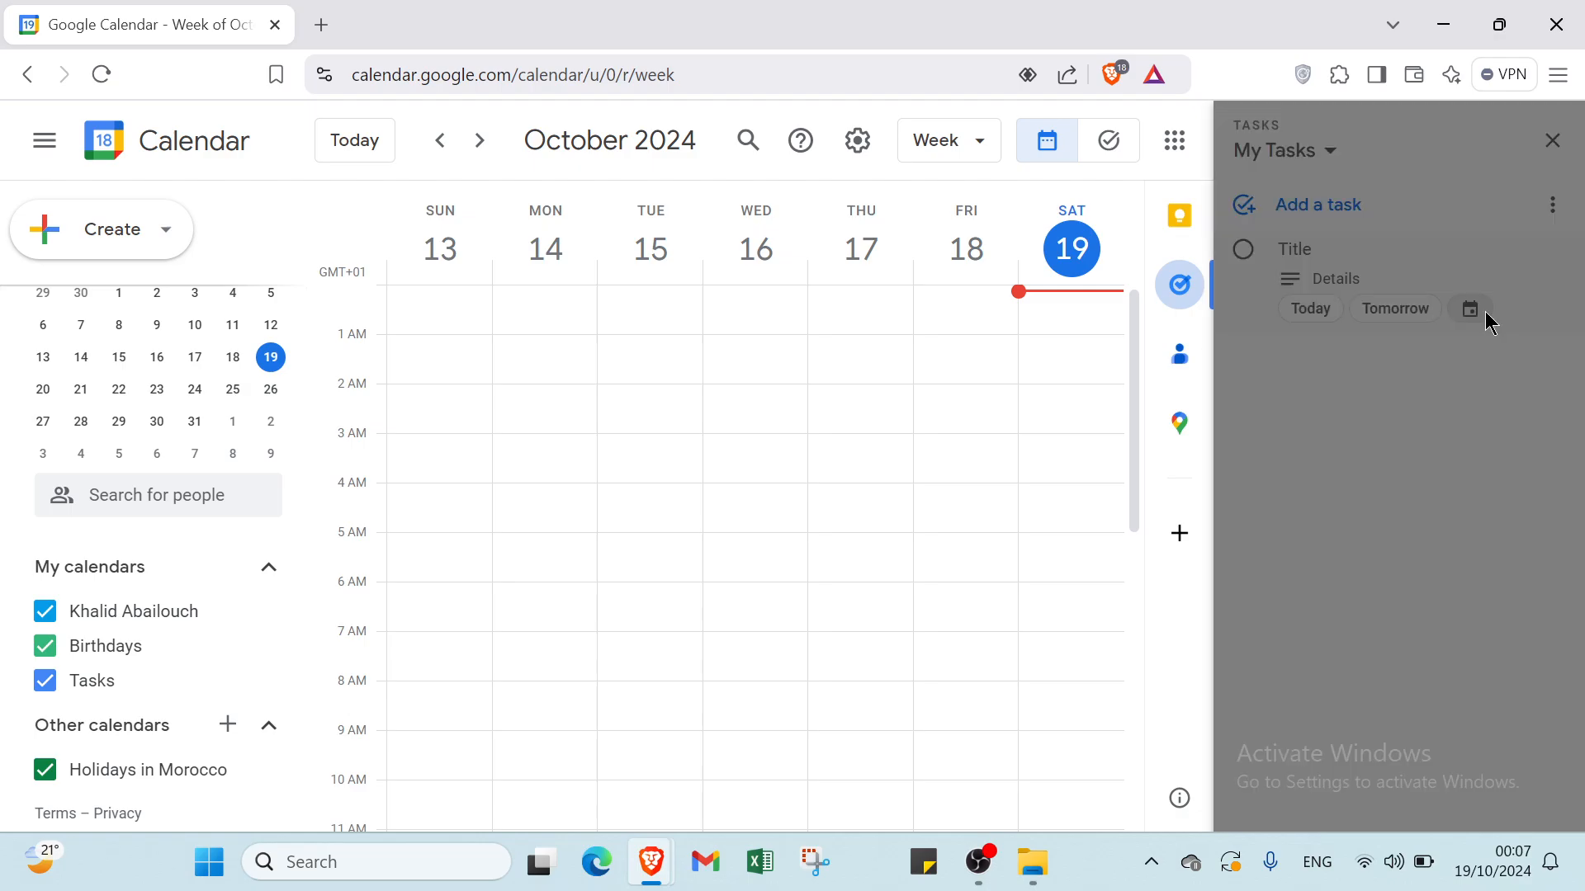
pyautogui.click(1464, 186)
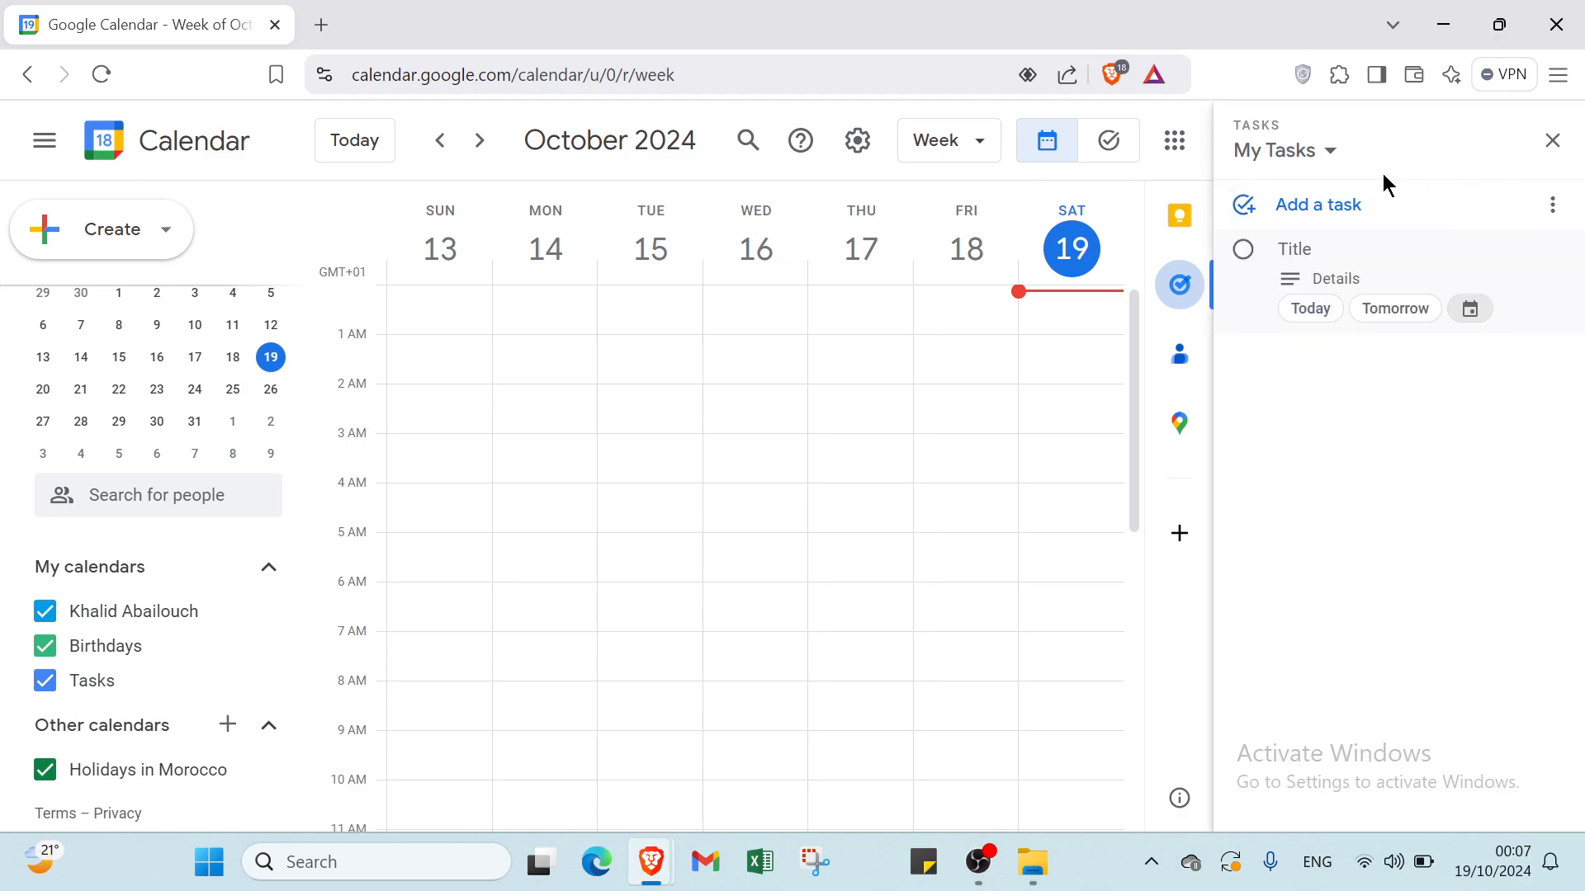
# - View the Keep notes beside the calendar and the blank note's archive and delete options, and close Keep
pyautogui.click(1179, 215)
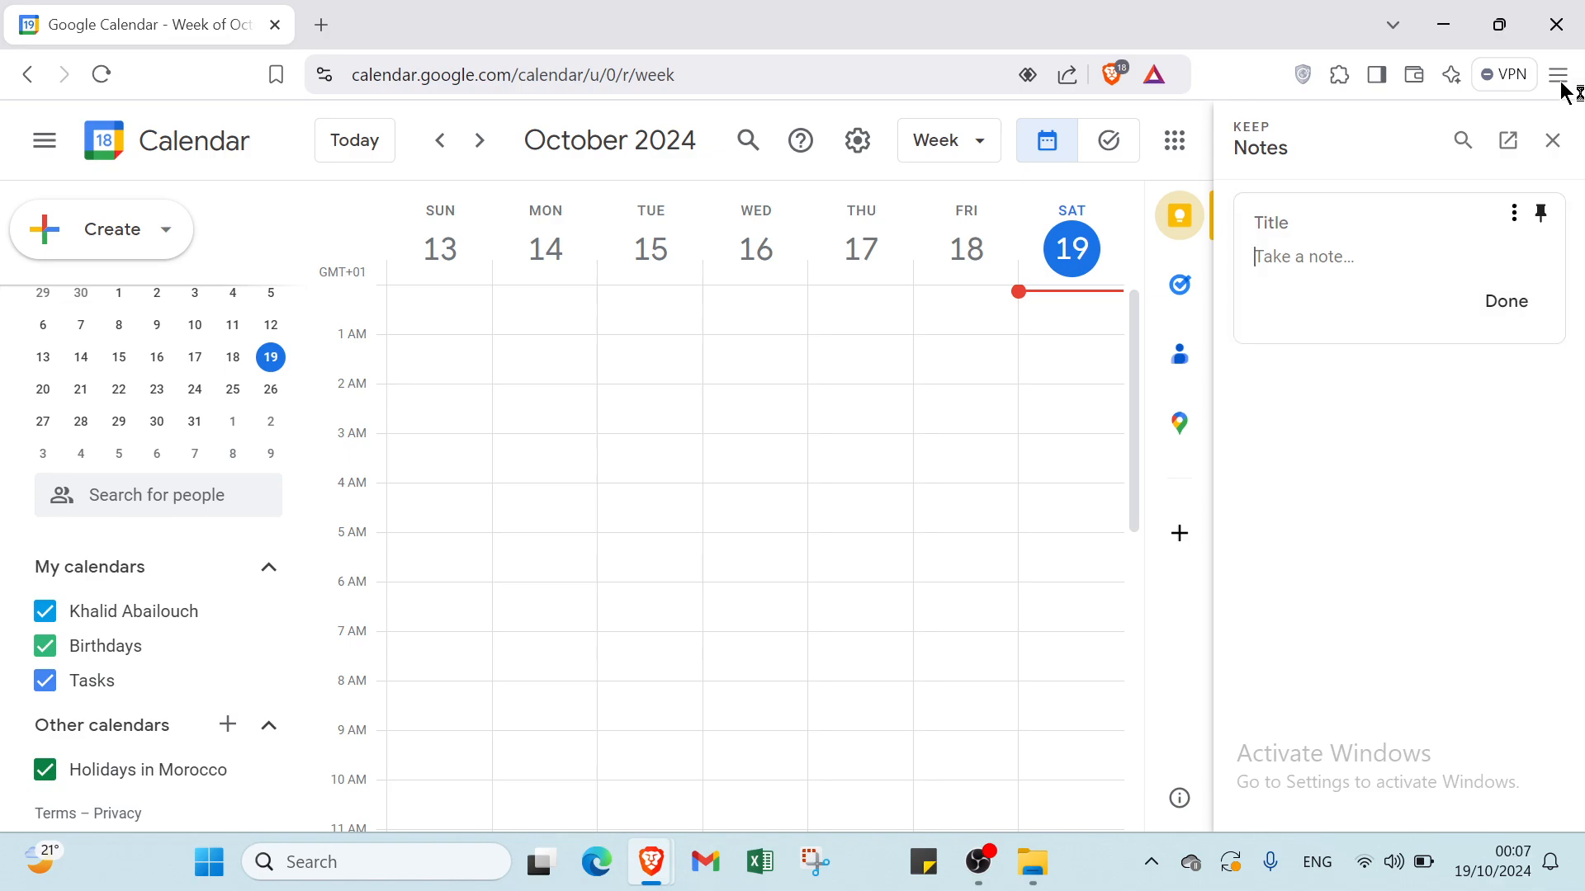
pyautogui.click(1526, 227)
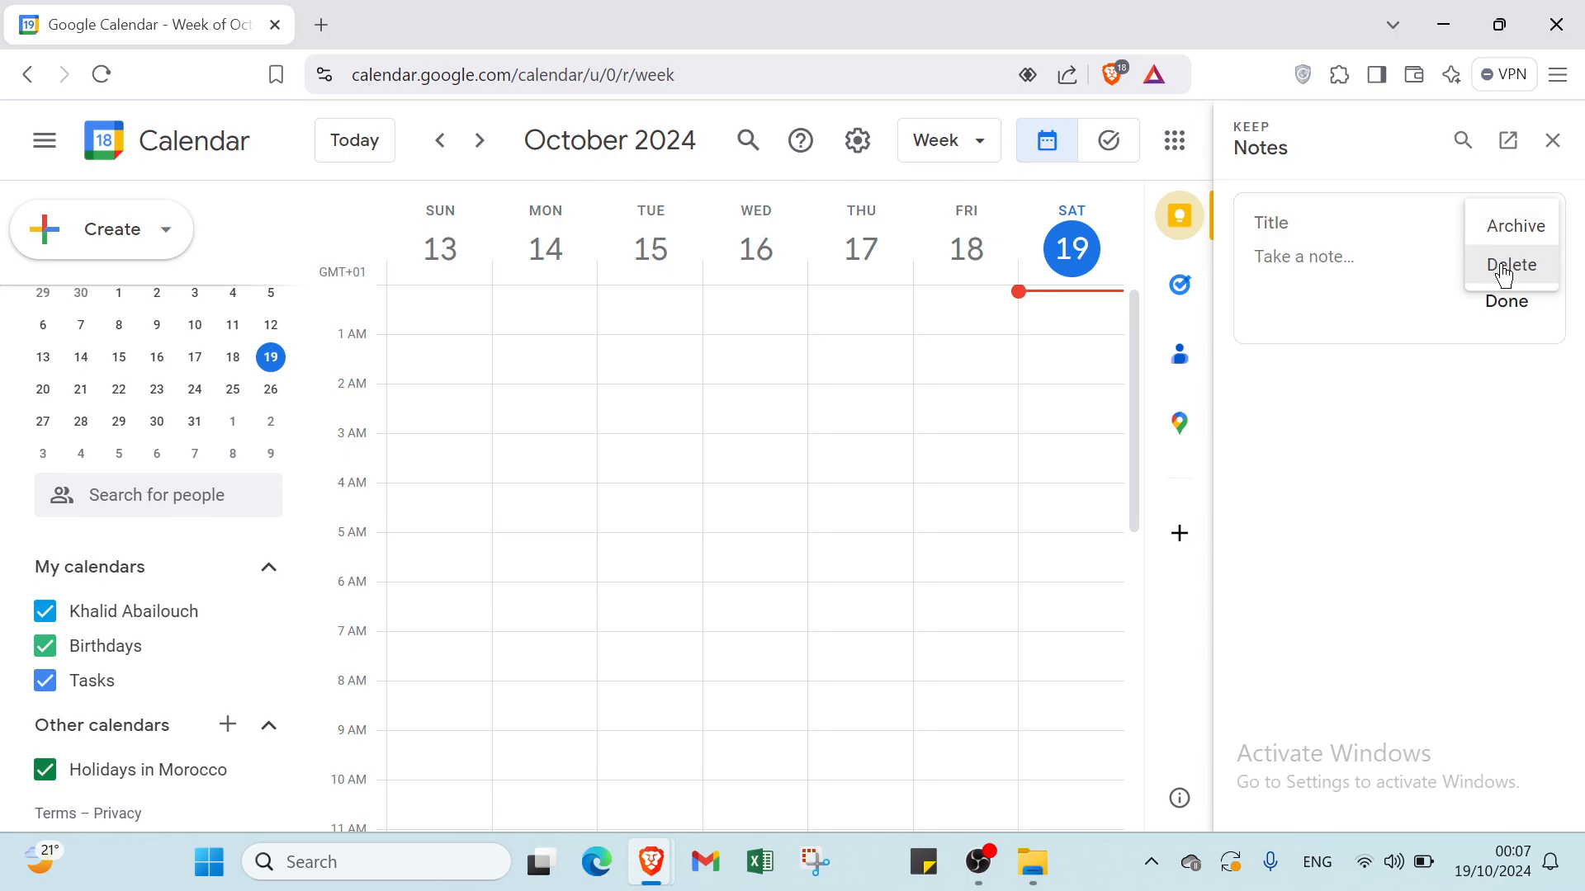
pyautogui.click(1433, 186)
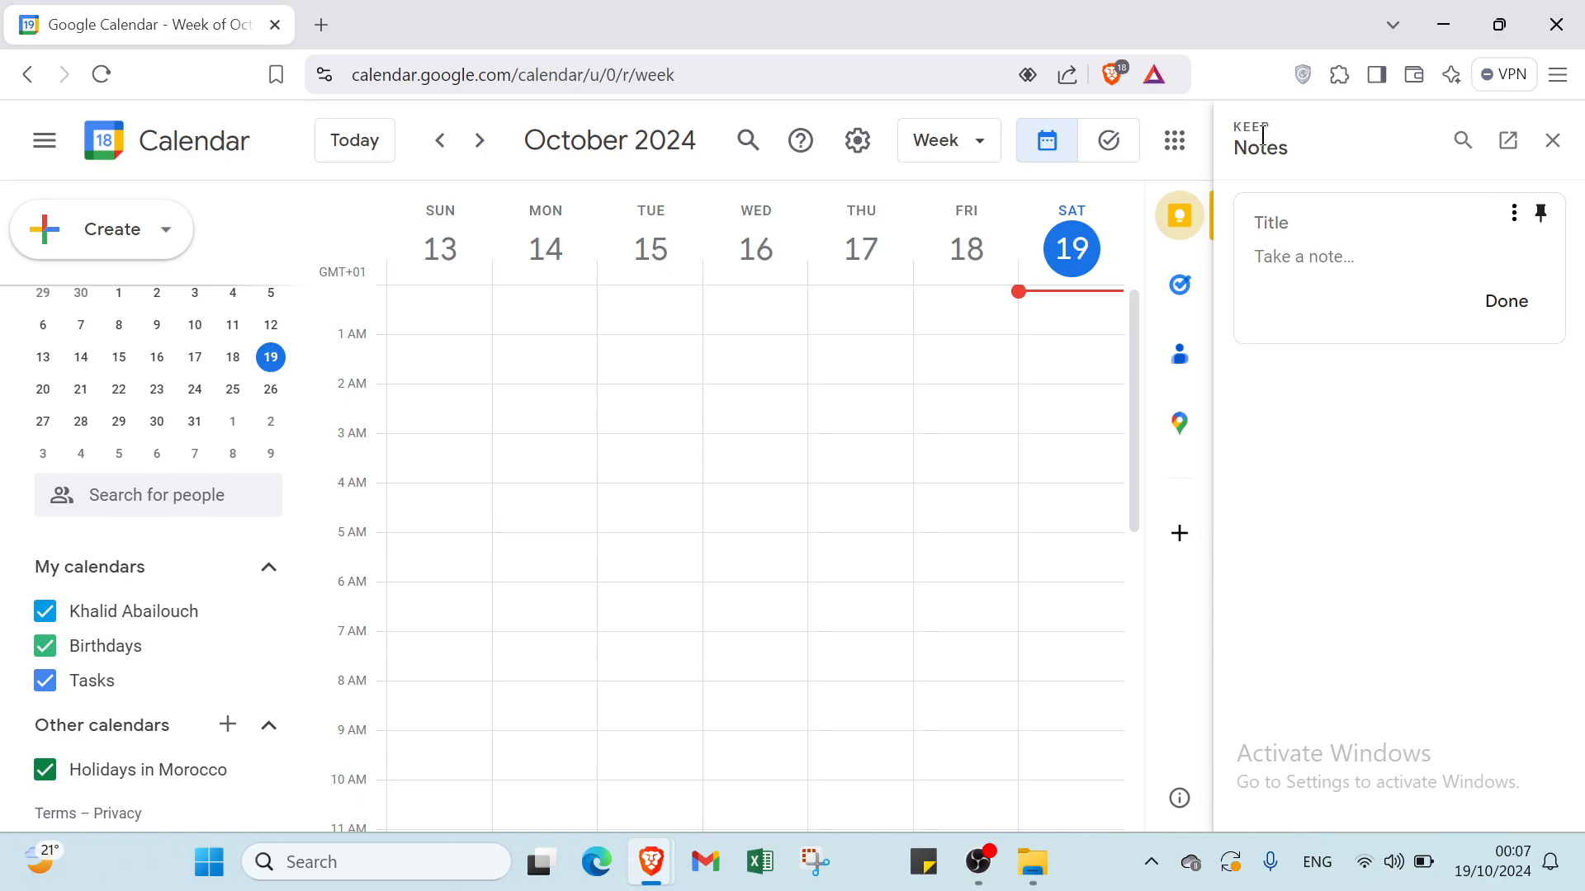
pyautogui.click(1553, 141)
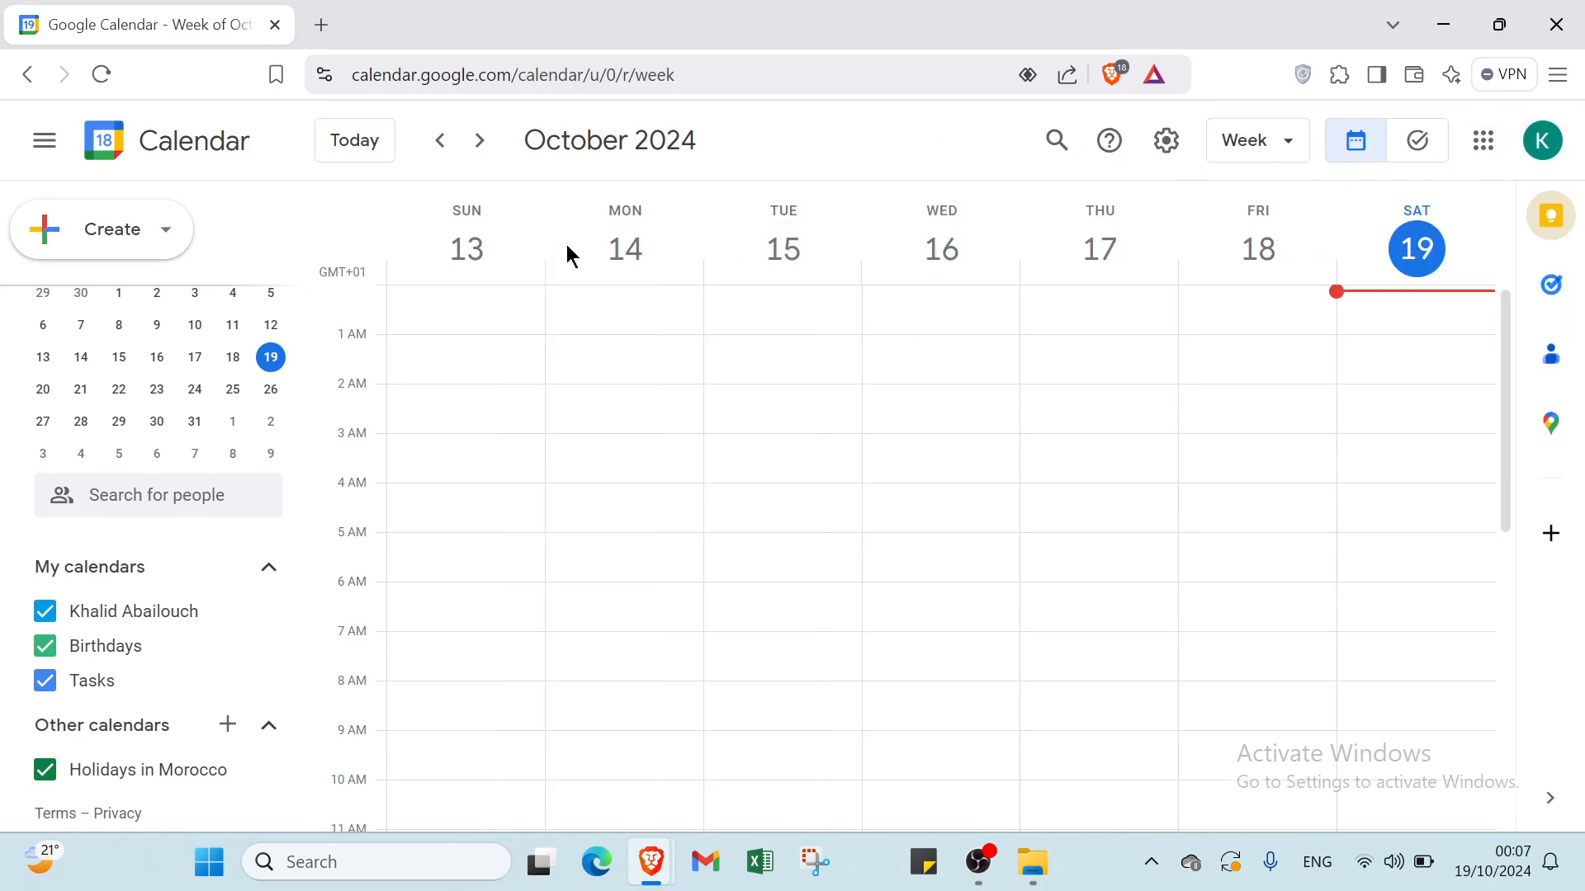